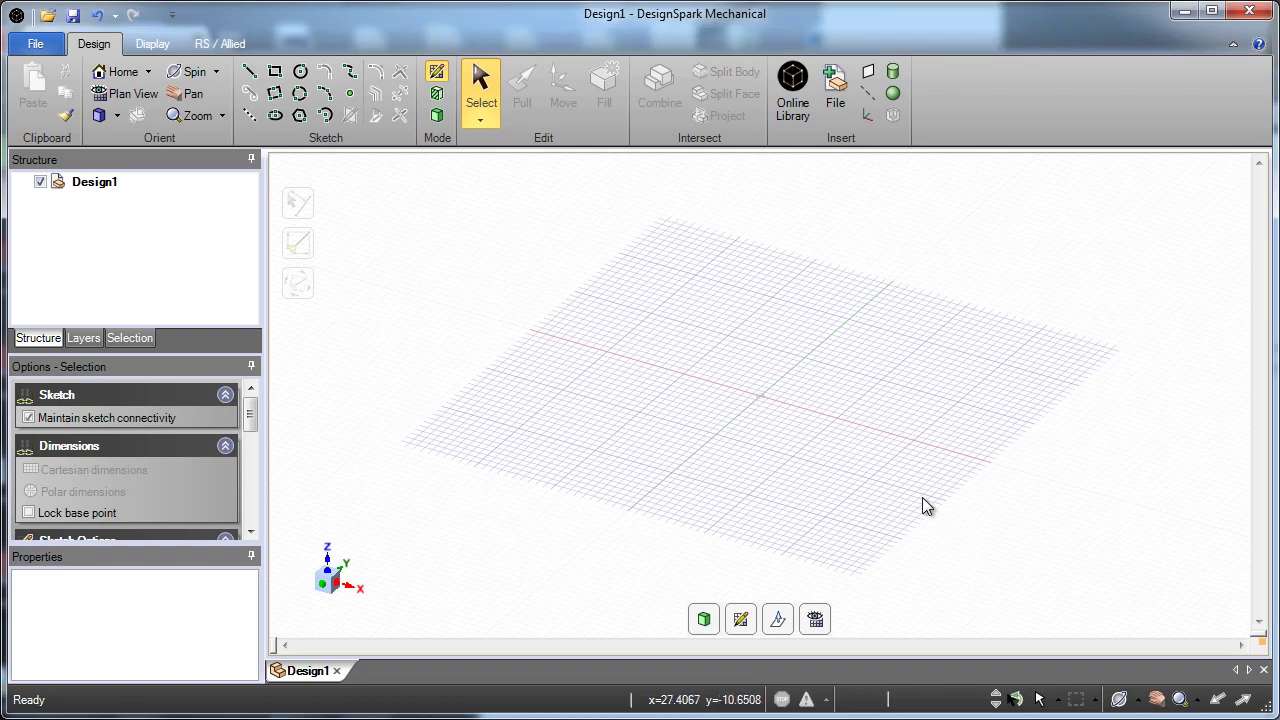
- Insert the ECAD board file idf.idb from the idf folder inside Inverter_Demo
click(836, 112)
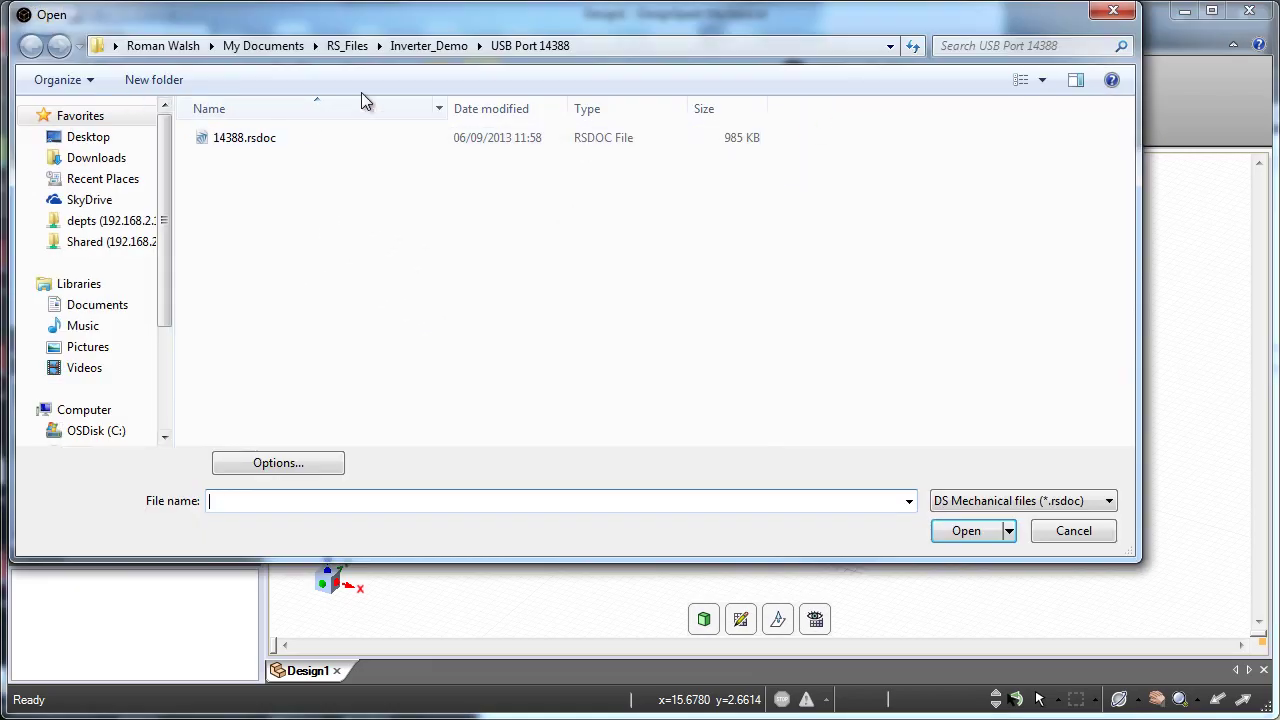
click(420, 48)
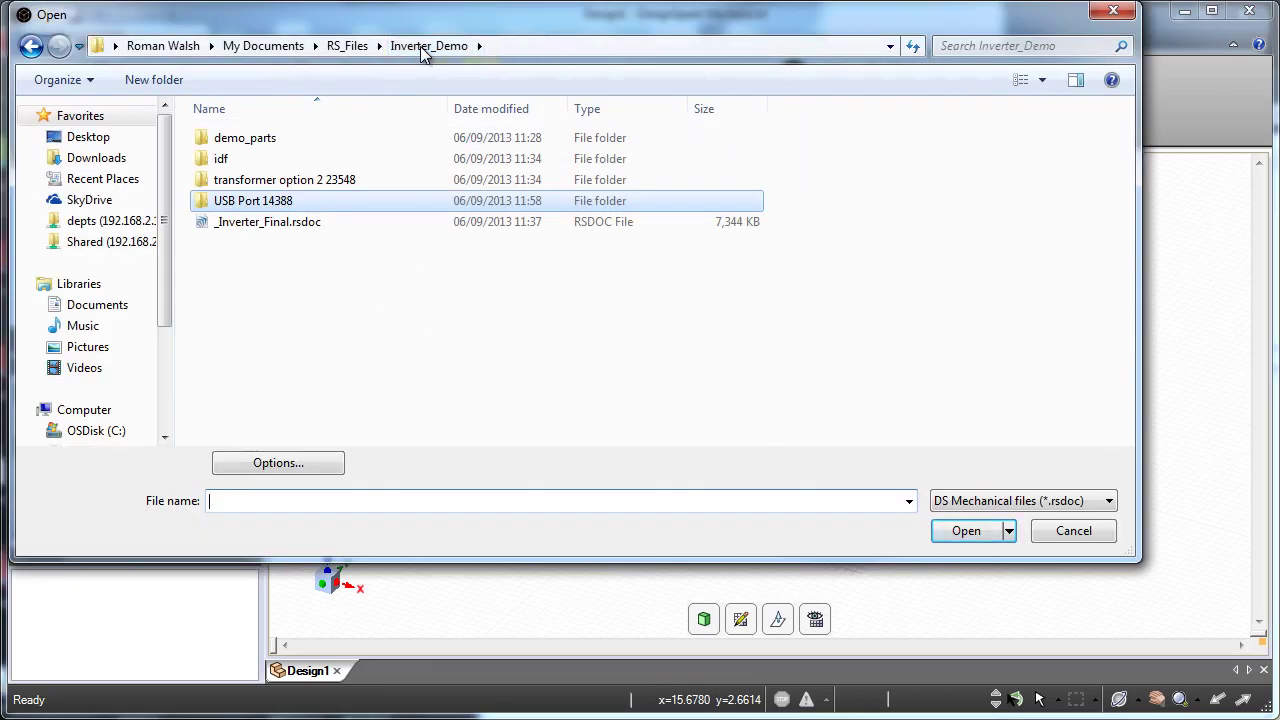
click(995, 505)
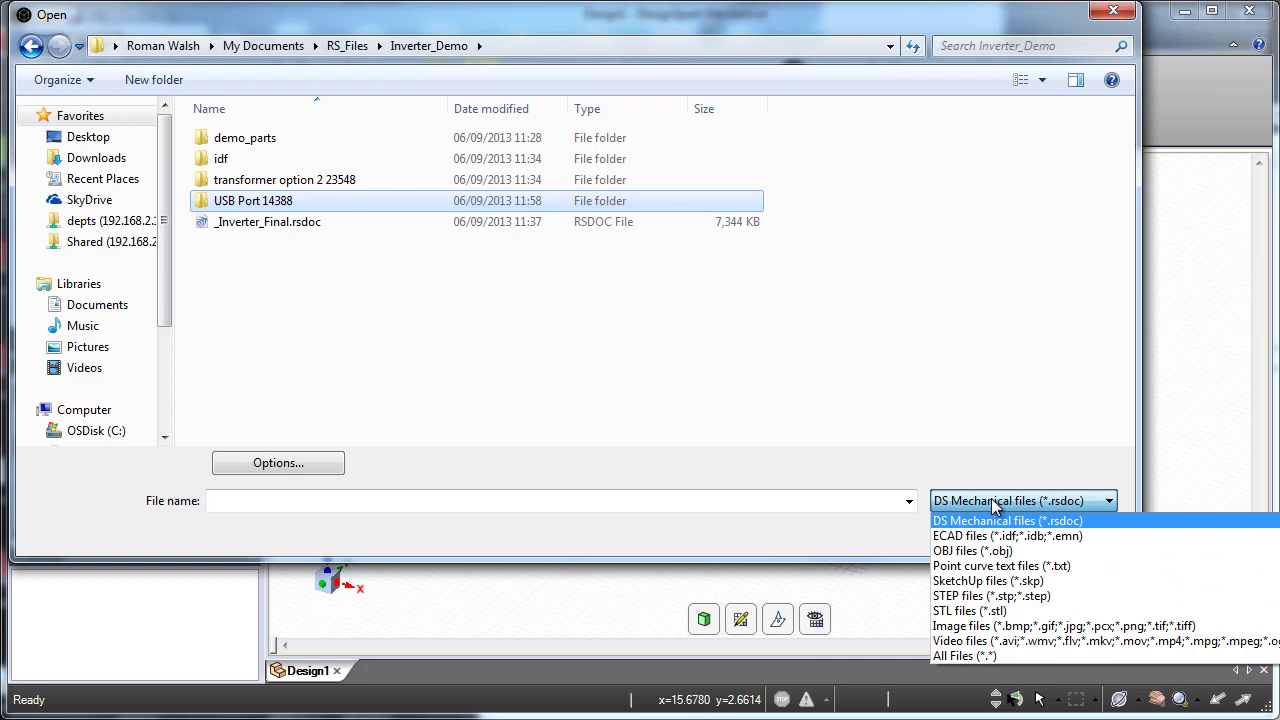
click(970, 537)
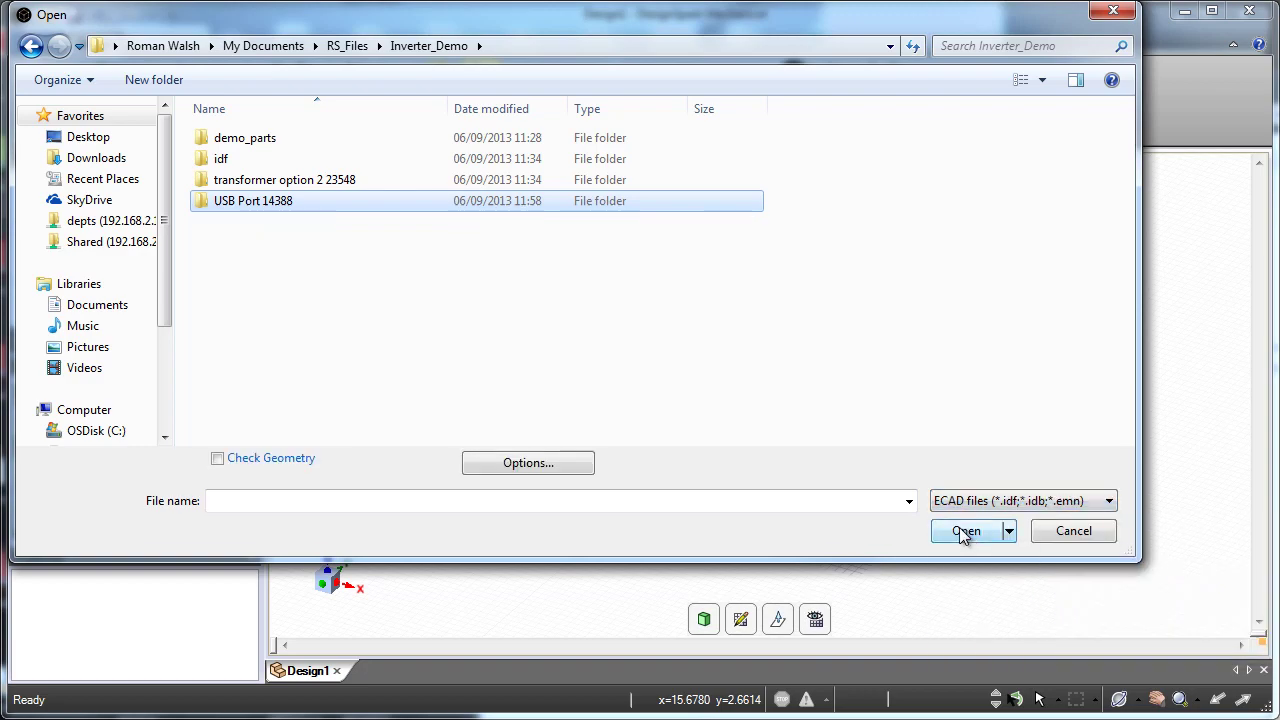
double_click(256, 163)
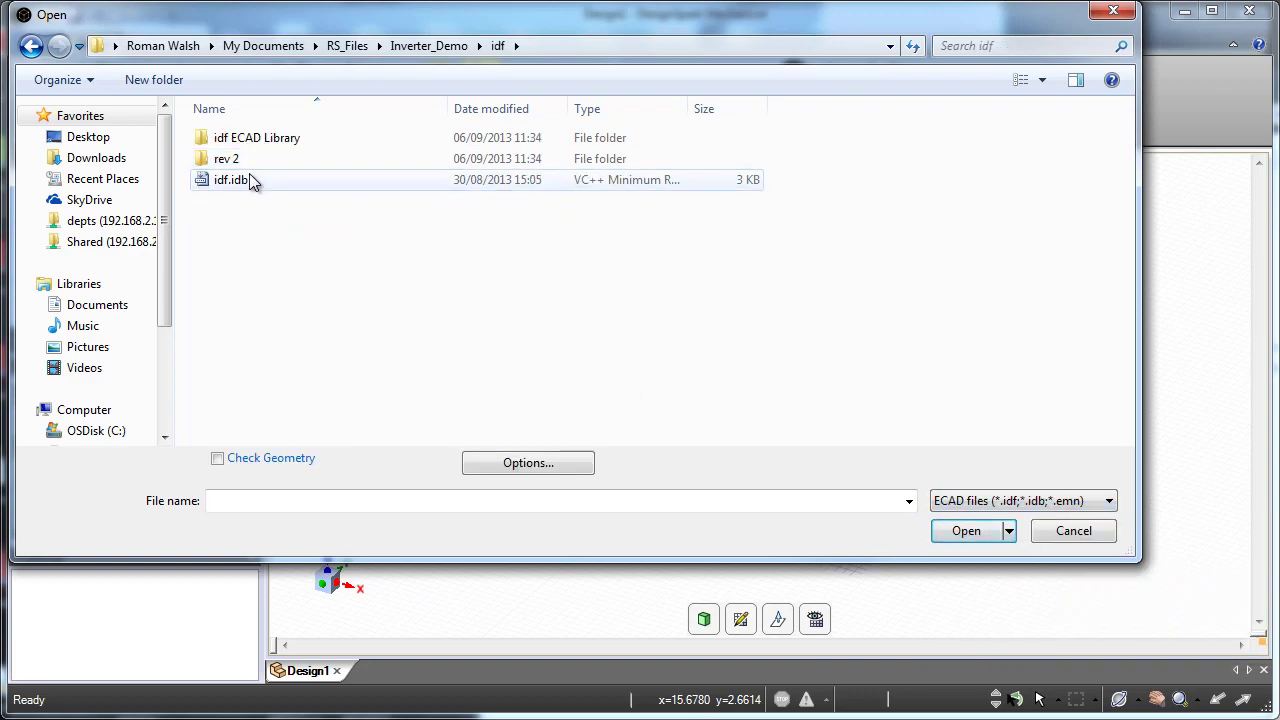
double_click(241, 180)
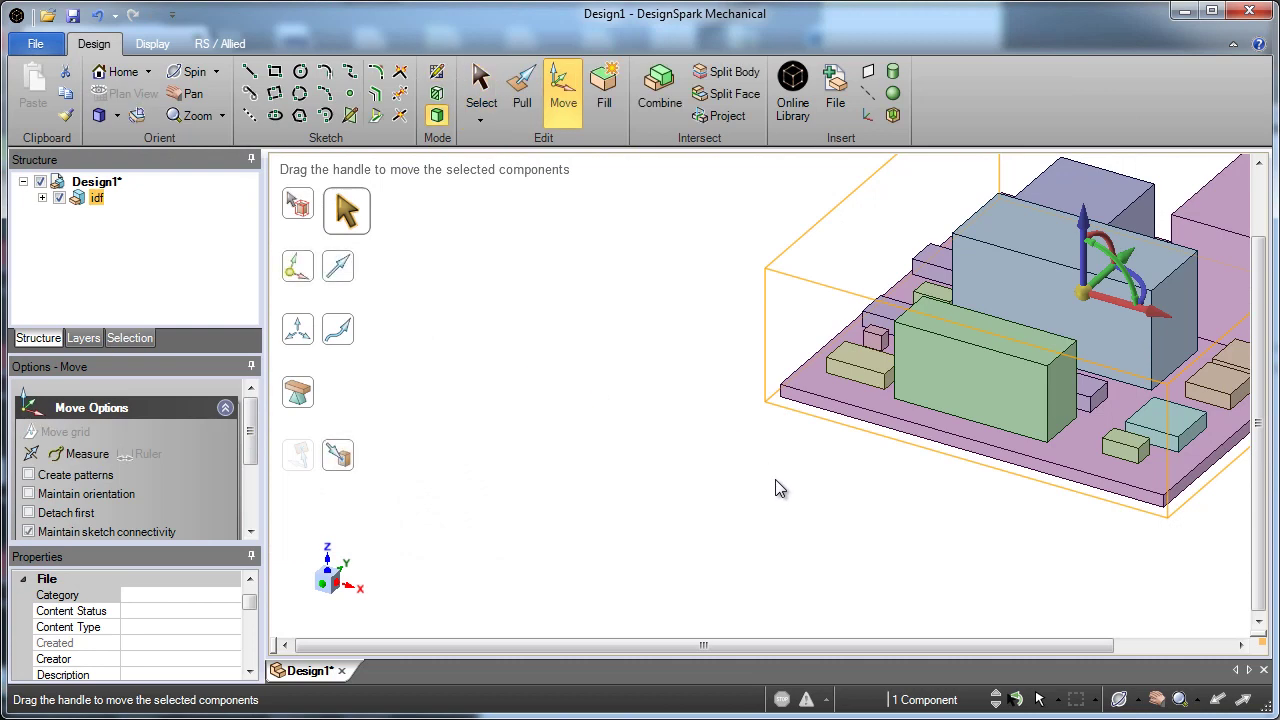
- In a plan view of the board's flat face, sketch a 54 mm by 54 mm rectangle around the board outline
ctrl+middle_drag(797, 451, 775, 421)
shift+middle_drag(775, 421, 593, 531)
click(636, 435)
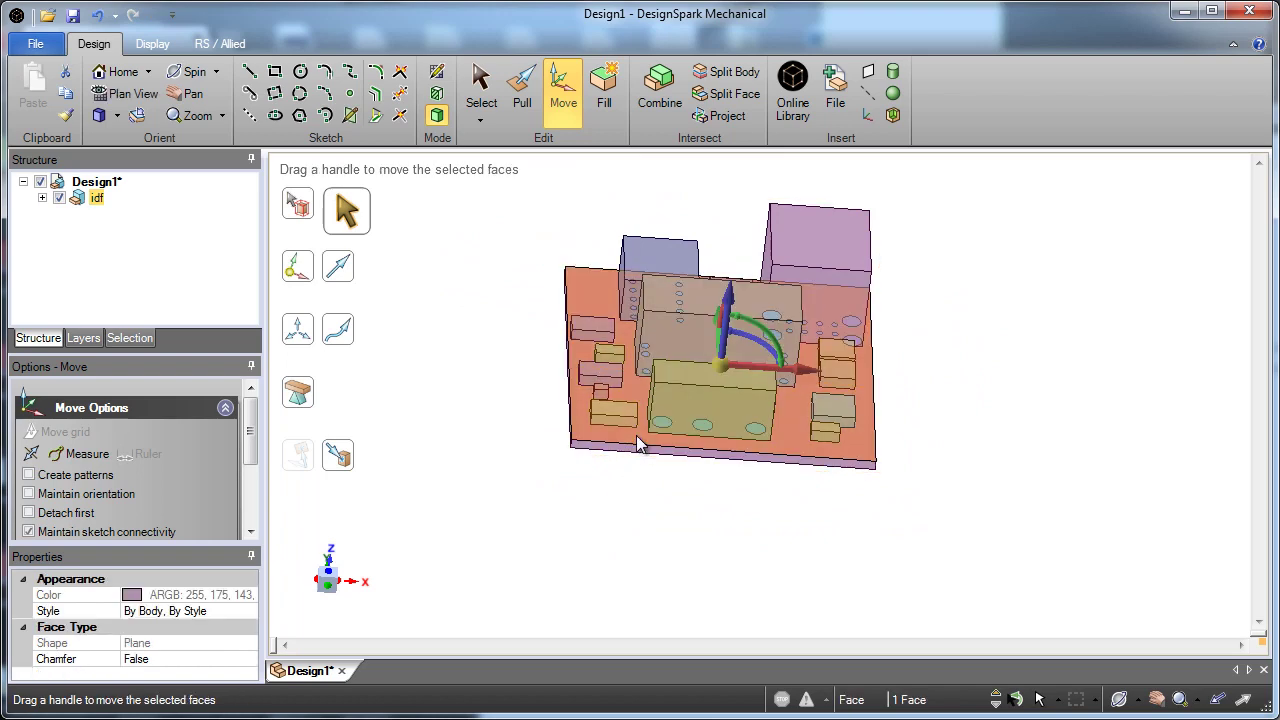
key(v)
shift+middle_drag(483, 286, 500, 377)
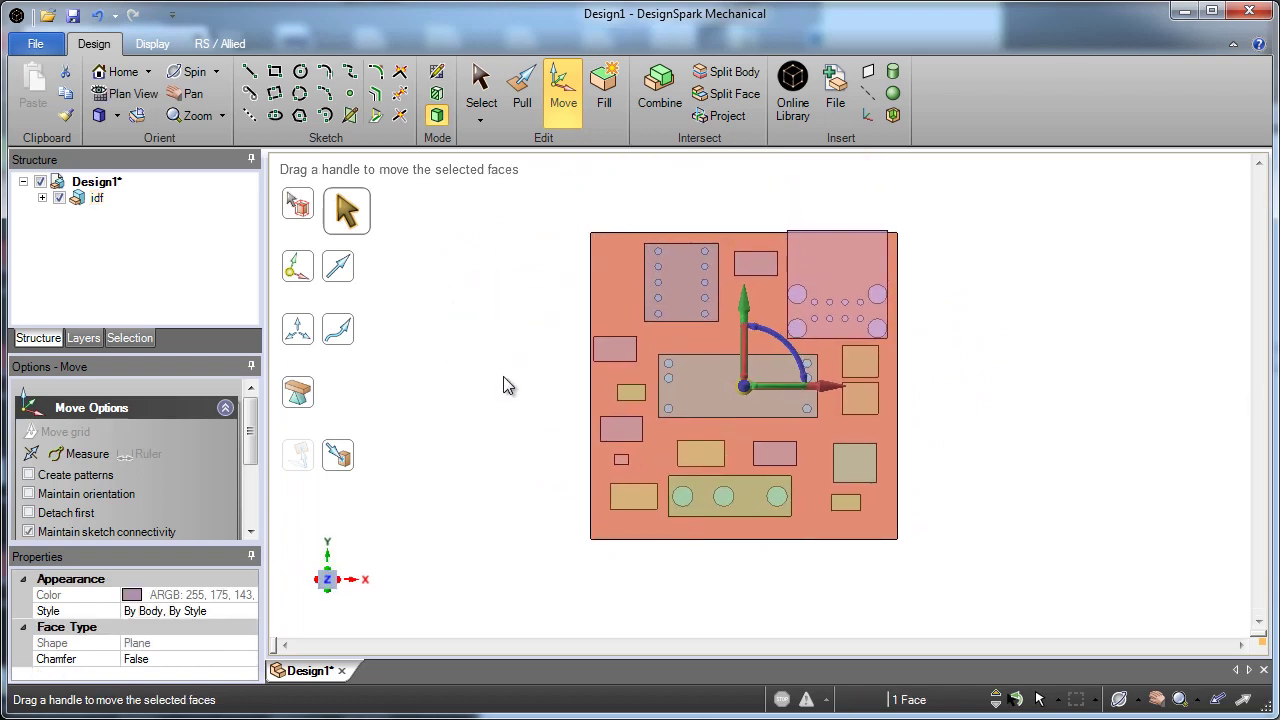
click(275, 76)
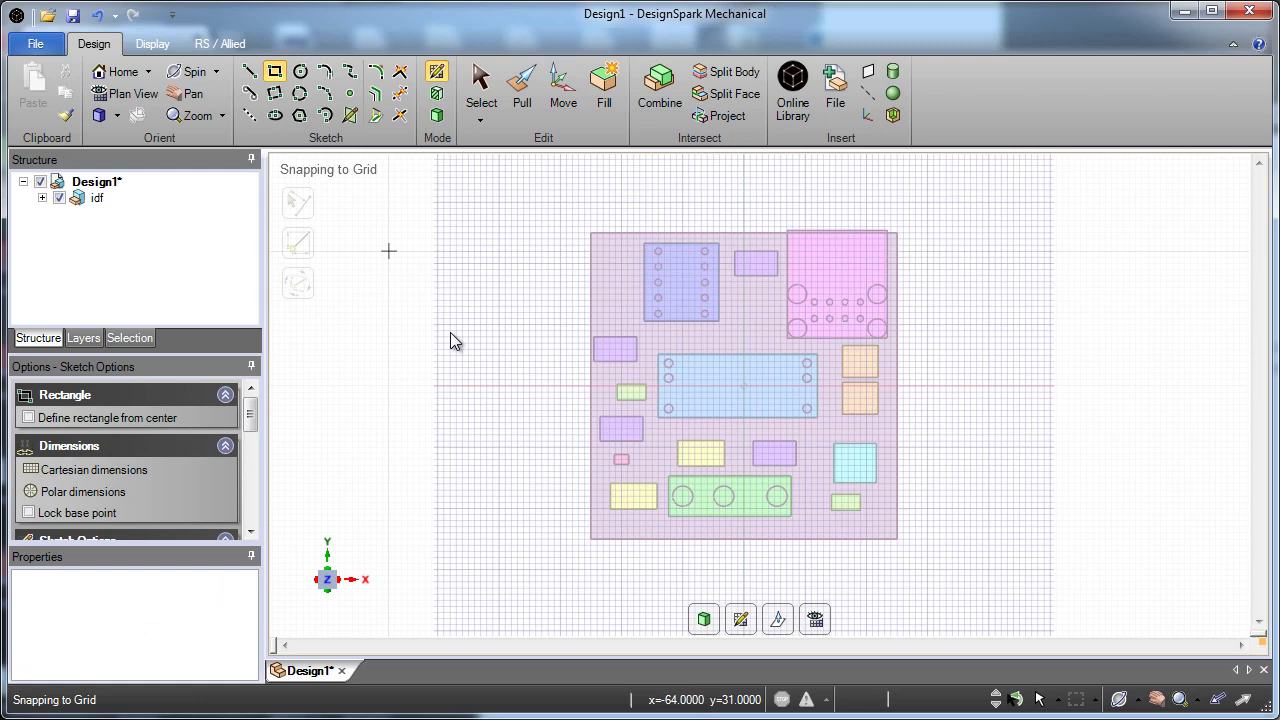
click(578, 551)
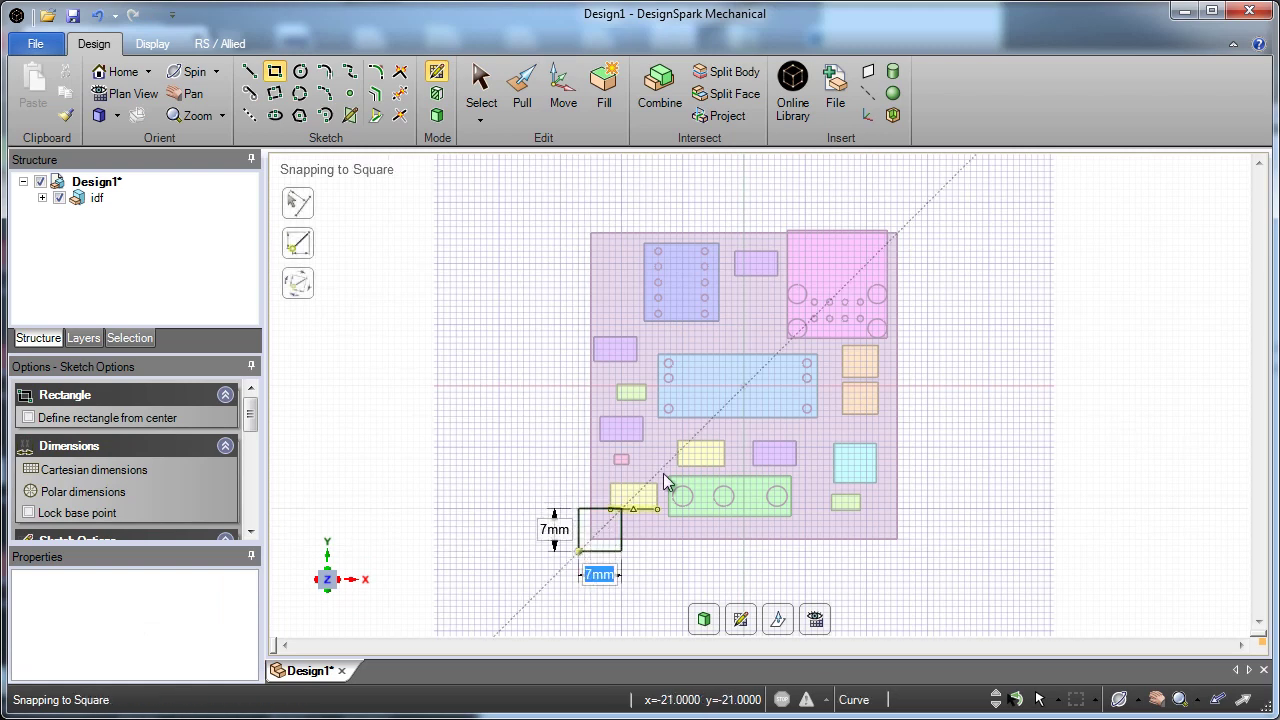
click(910, 221)
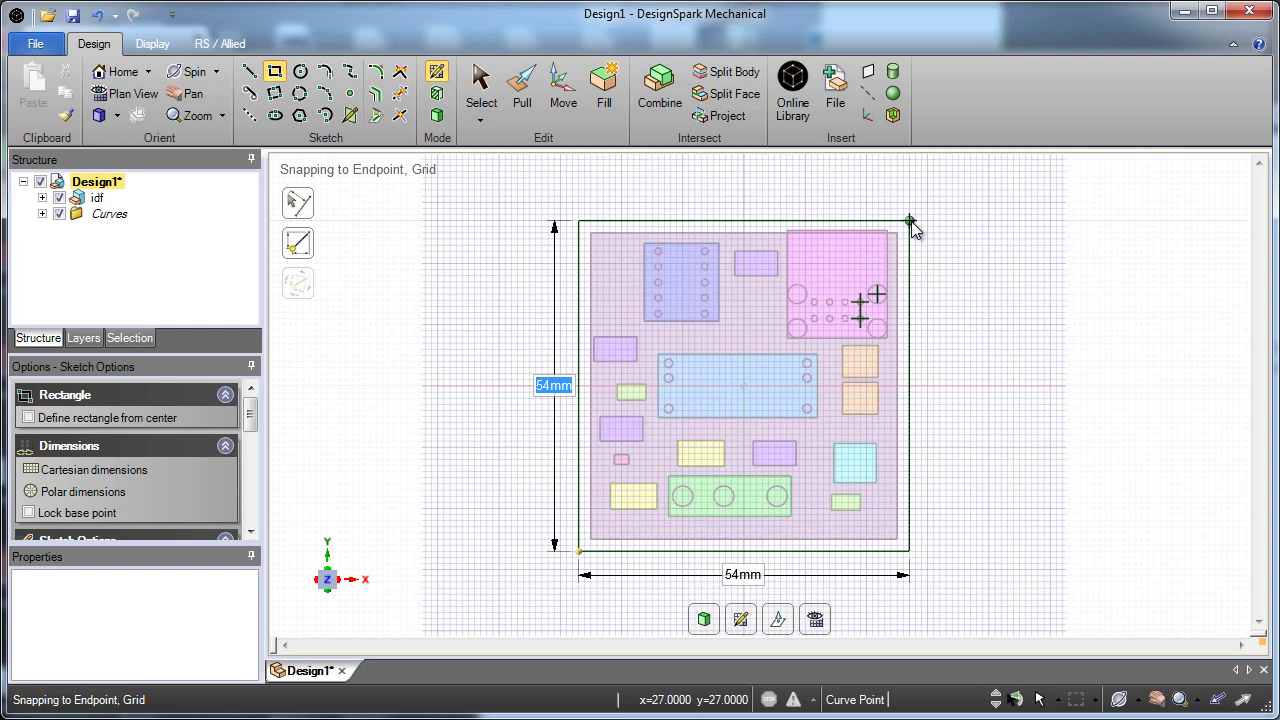
- Add a cylinder about 35 mm long, extending outward from the midpoint of the square's front edge, on the sketch plane
scroll(920, 374, down, 3)
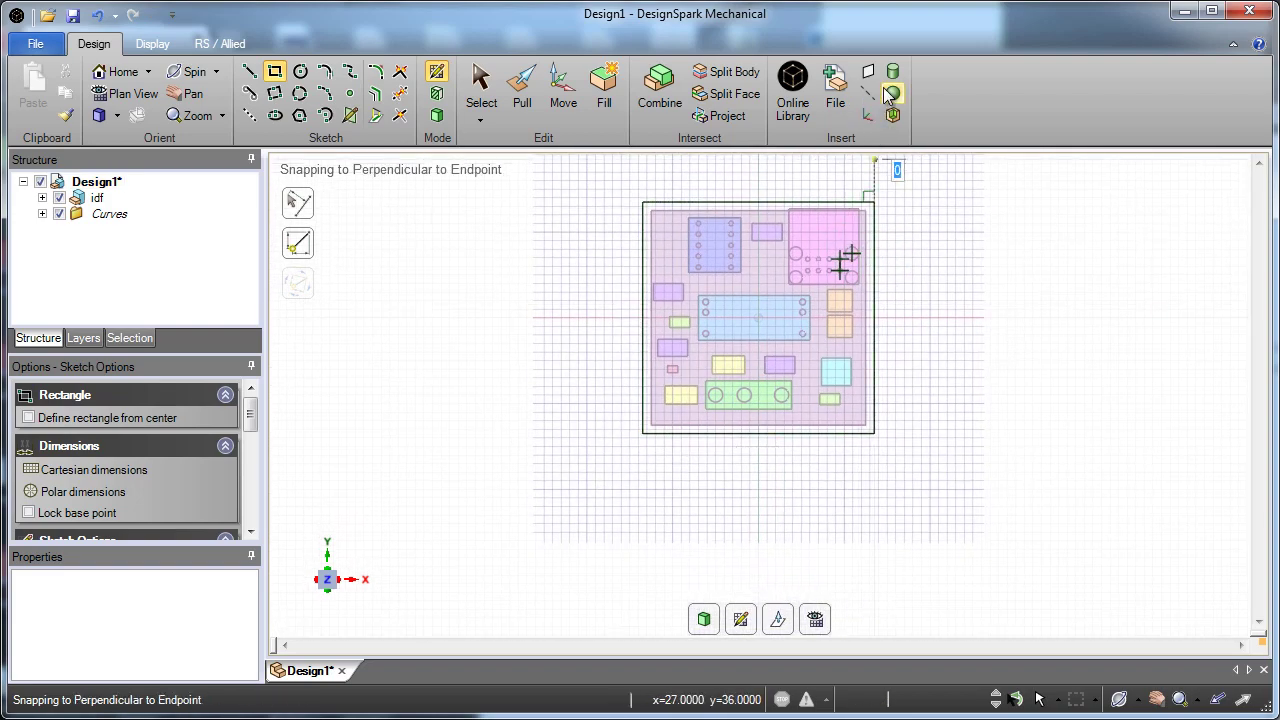
click(892, 72)
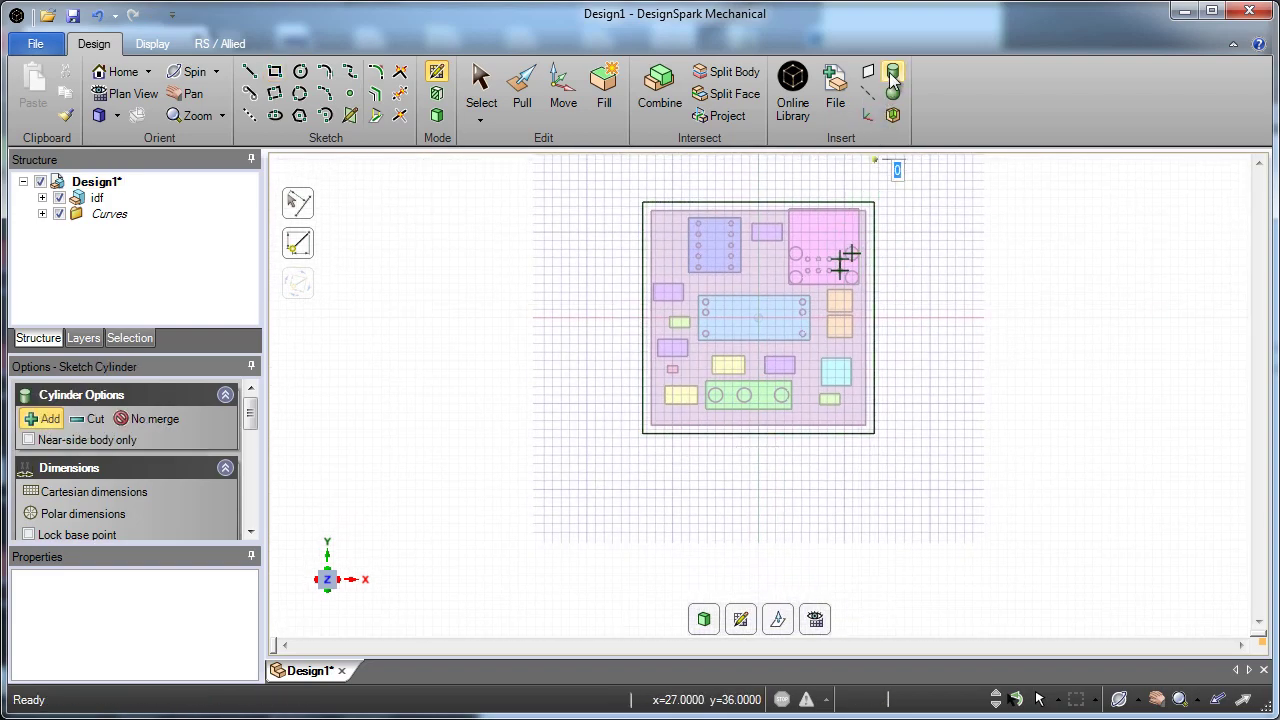
click(758, 434)
click(758, 583)
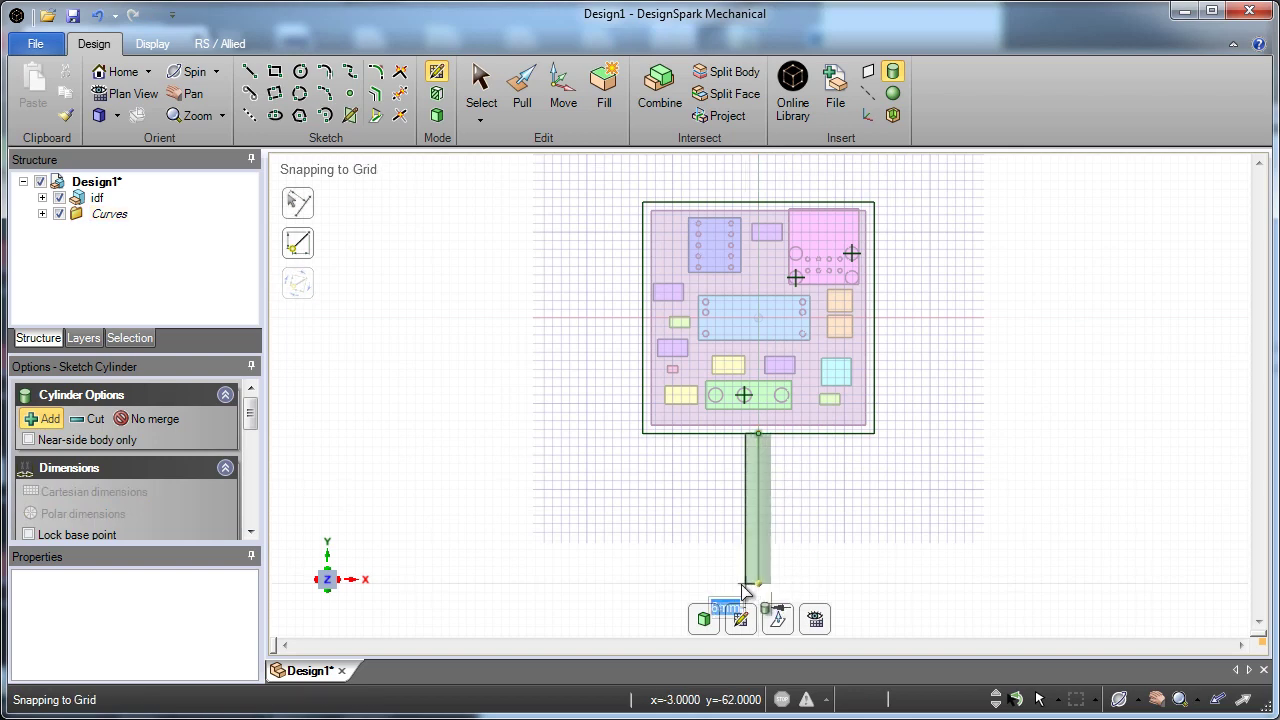
click(724, 588)
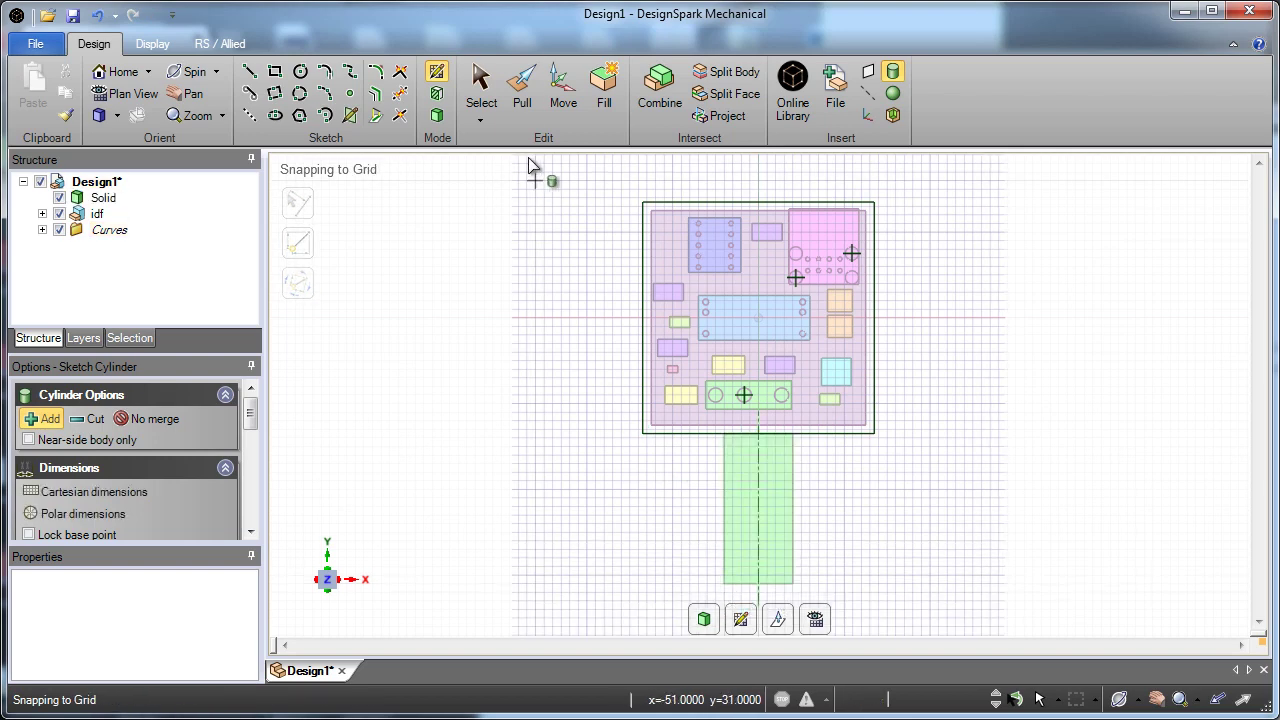
- Pull the square surface in both directions at once to form a box enclosing the board components and joining the cylinder
click(522, 95)
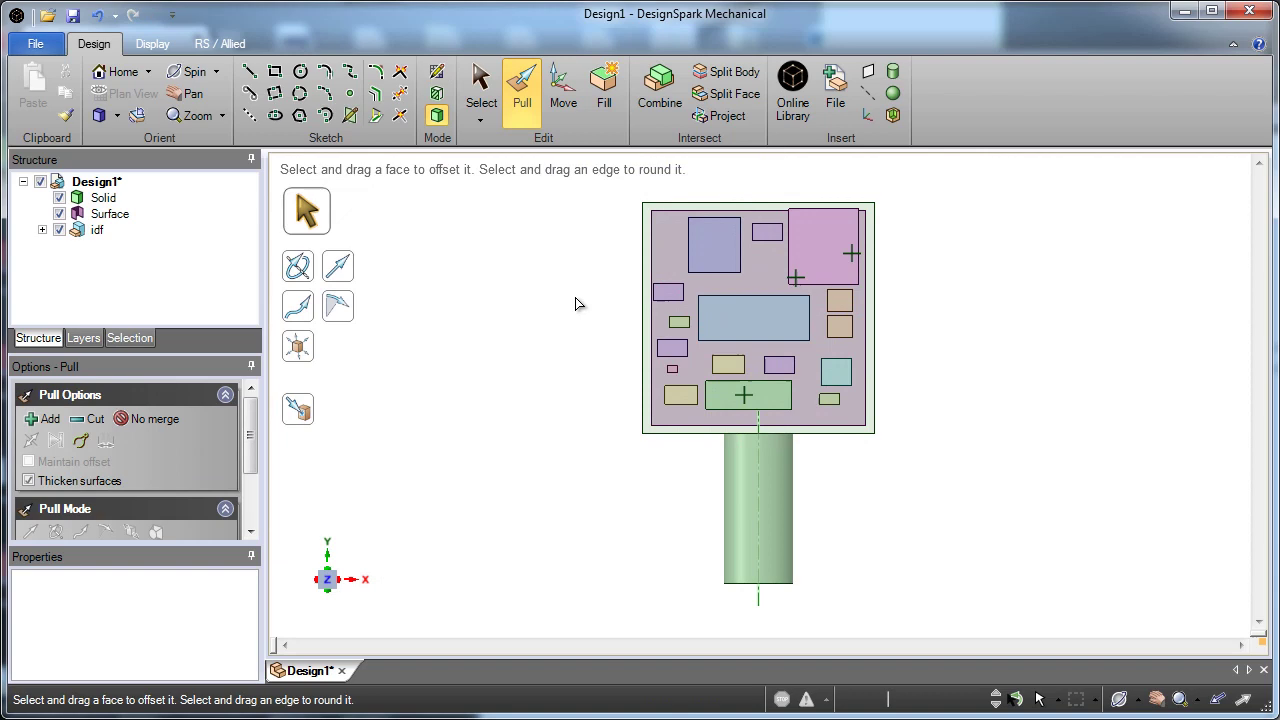
scroll(590, 370, up, 3)
key(h)
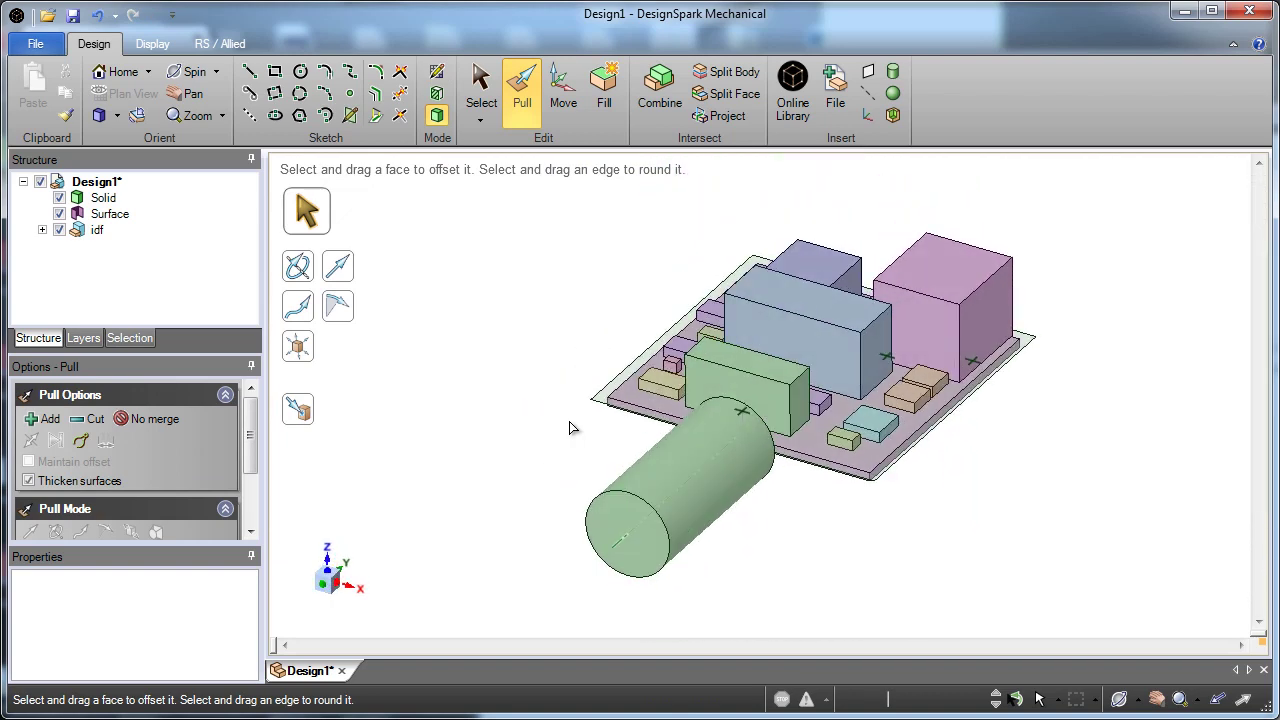
click(632, 393)
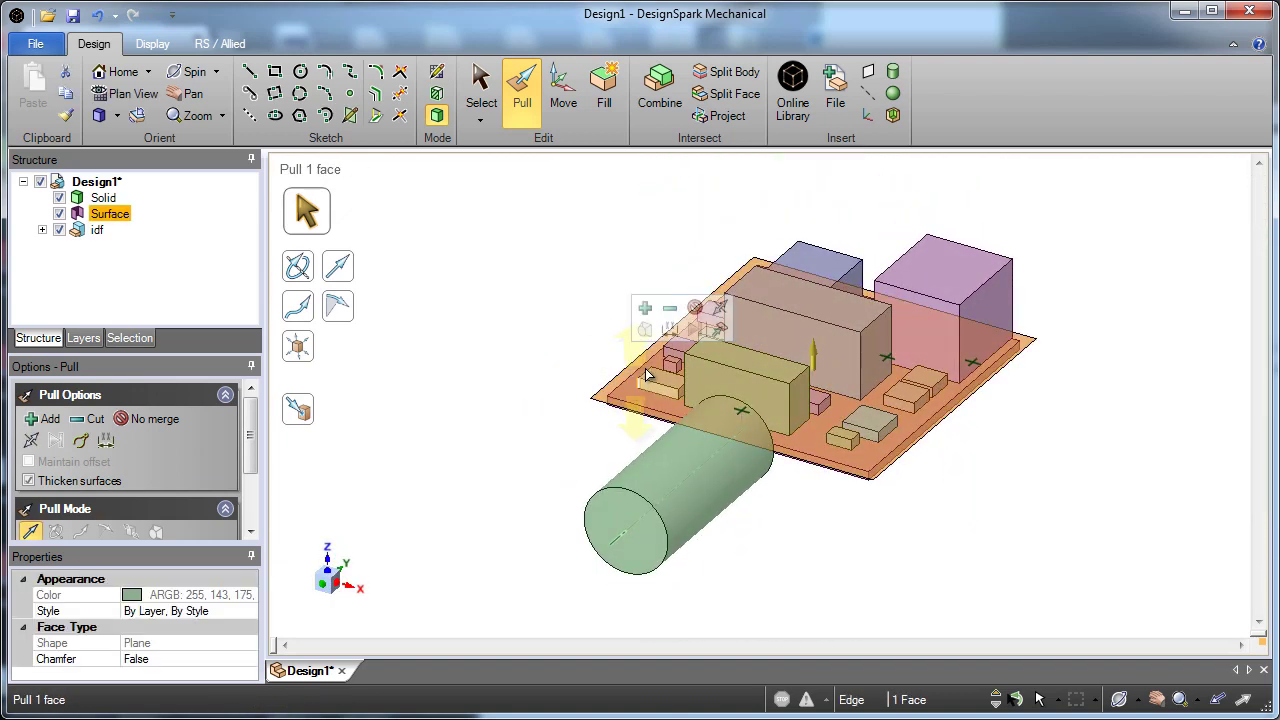
click(718, 308)
drag(535, 233, 532, 322)
click(532, 320)
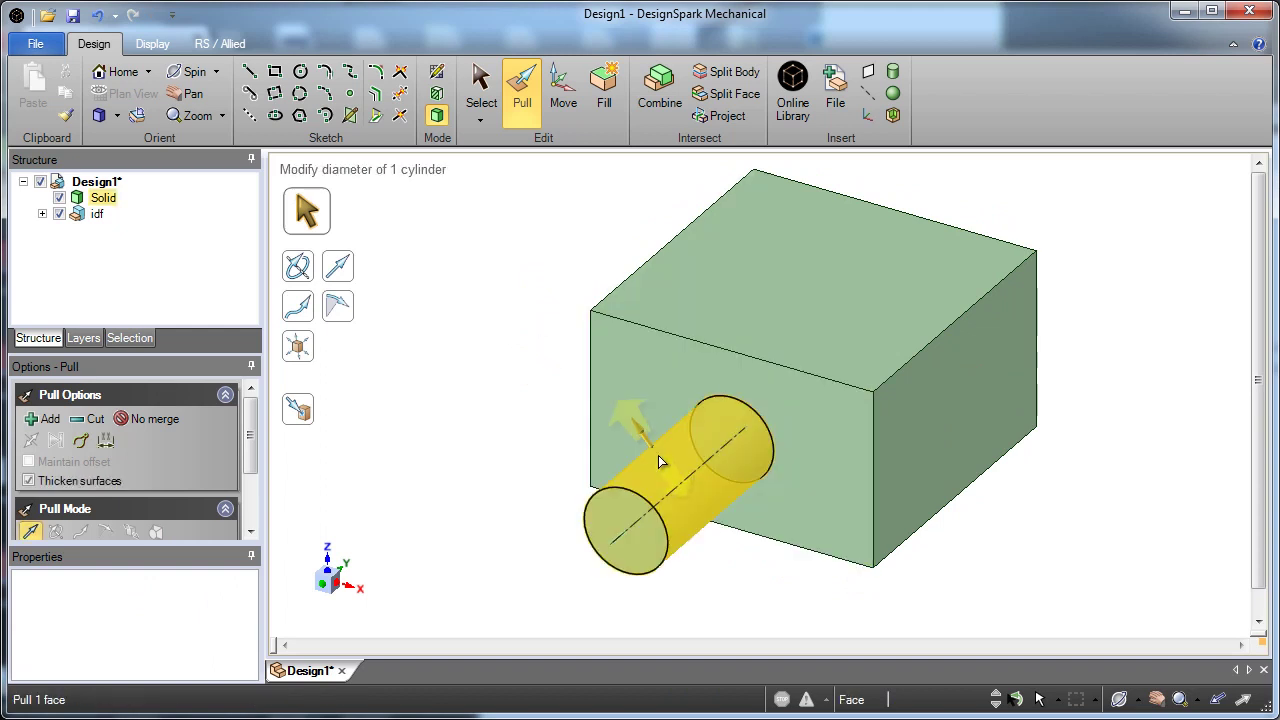
drag(658, 455, 627, 547)
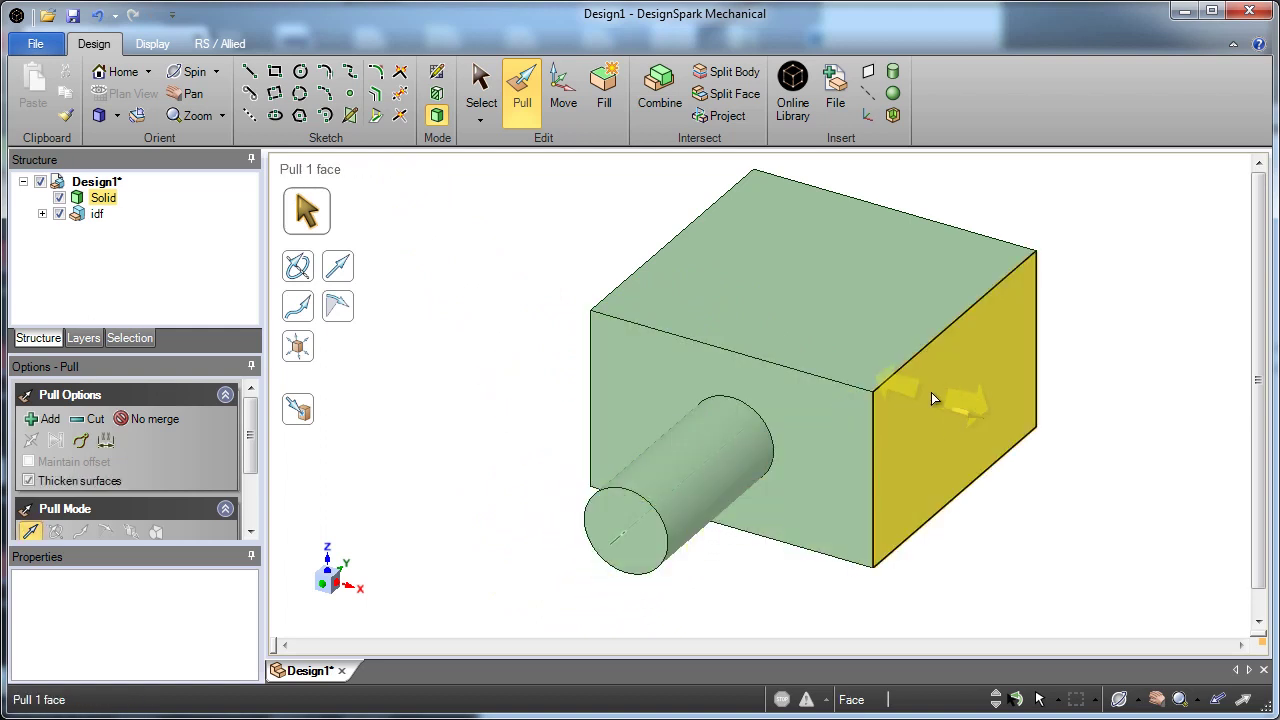
- Pull the box's two opposite side faces inward together until they are about 39 mm apart
middle_drag(931, 392, 766, 363)
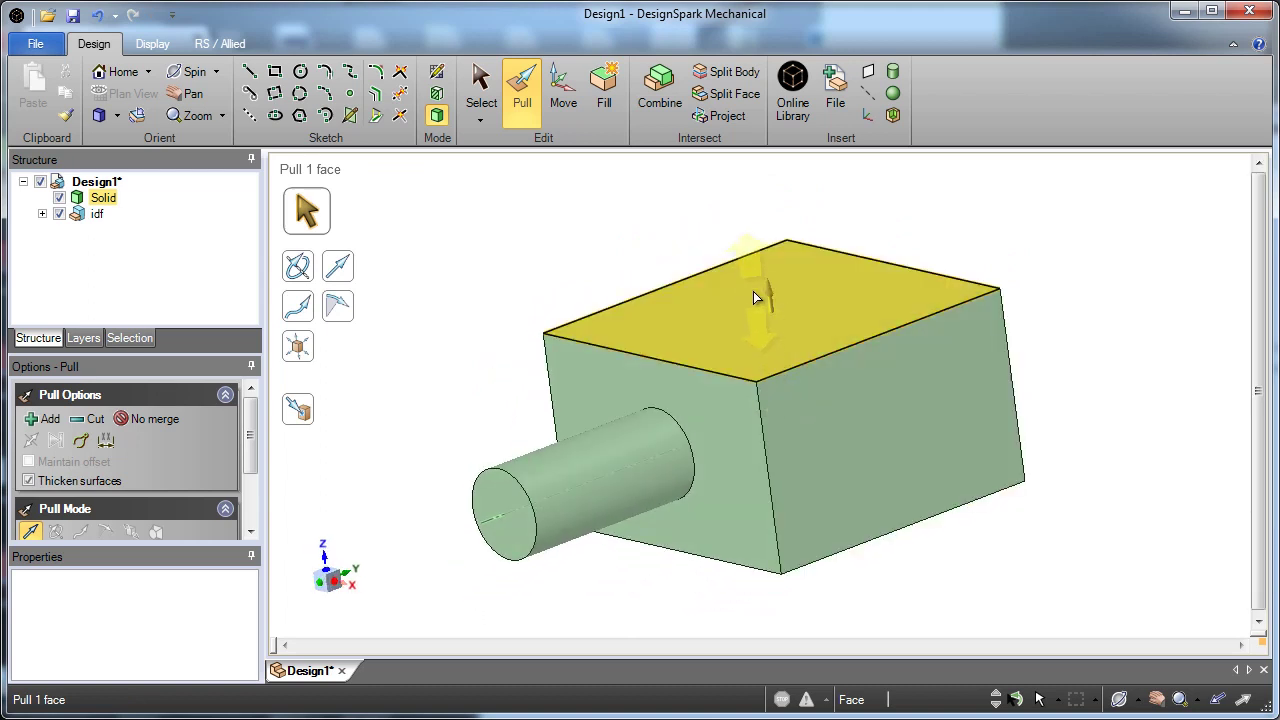
middle_drag(754, 292, 766, 322)
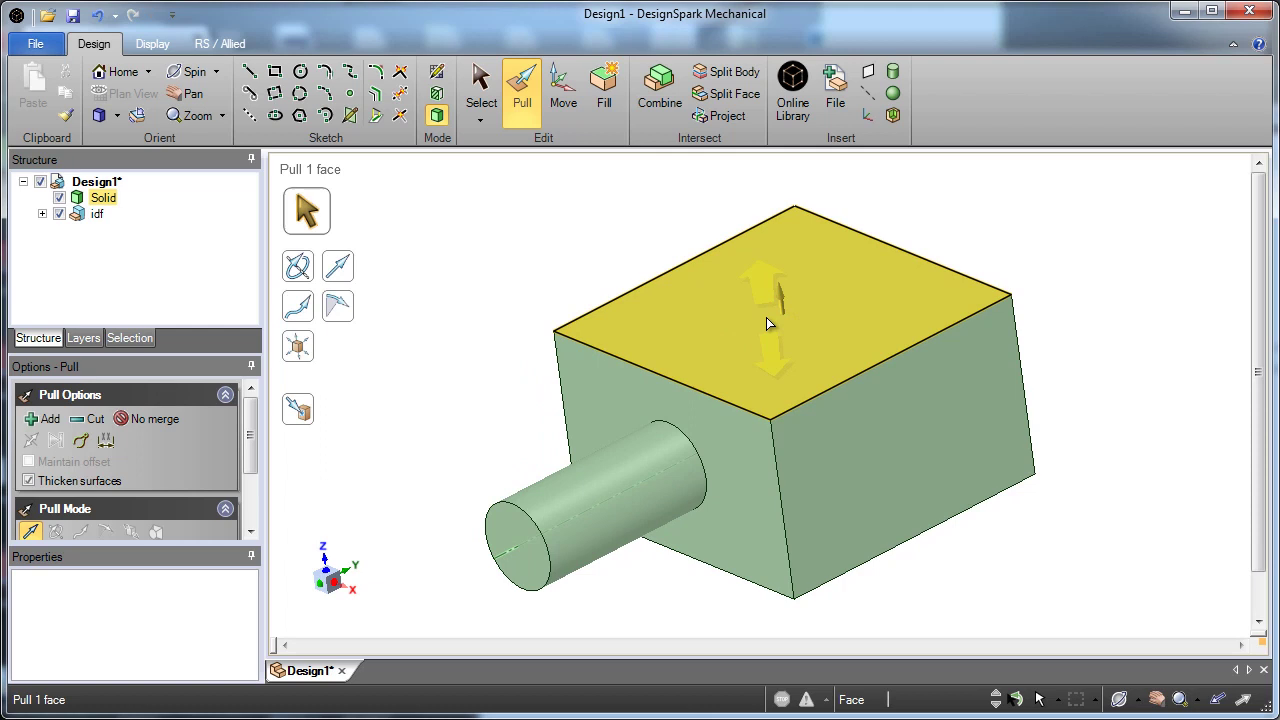
mouse_move(762, 320)
middle_down()
mouse_move(694, 337)
mouse_move(760, 333)
middle_up()
click(812, 430)
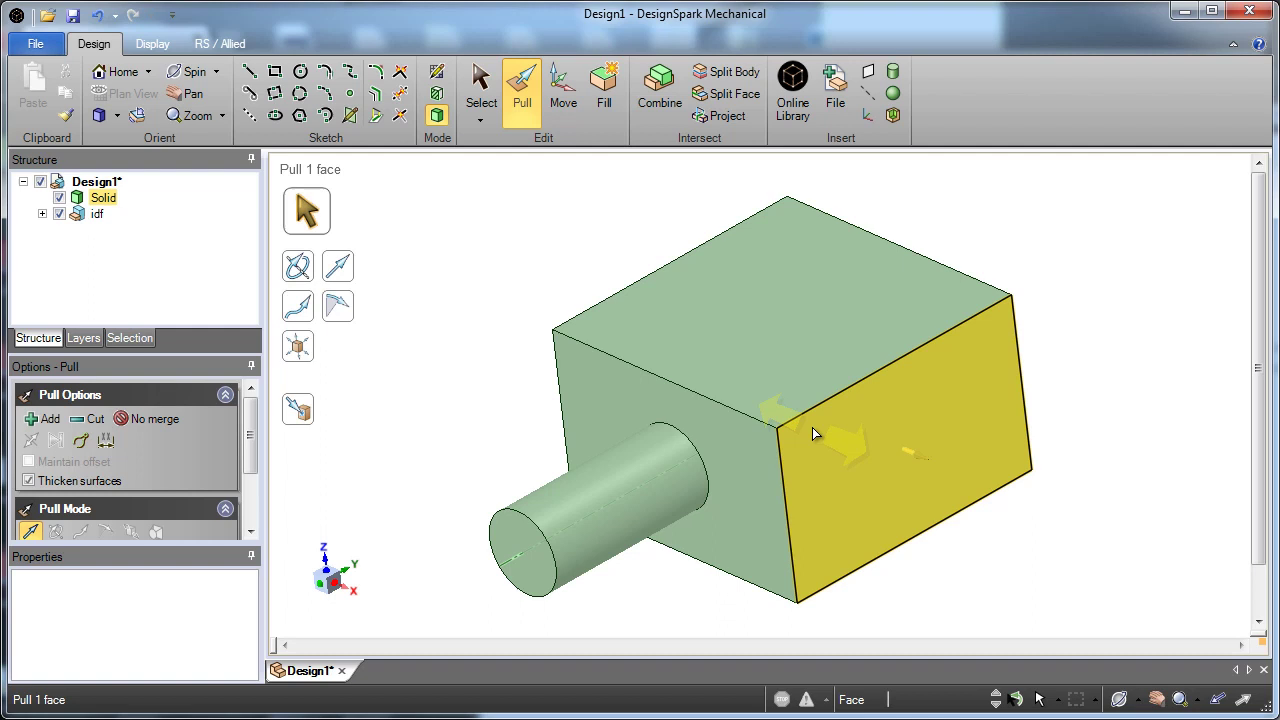
click(812, 428)
ctrl+scroll(622, 311, down, 1)
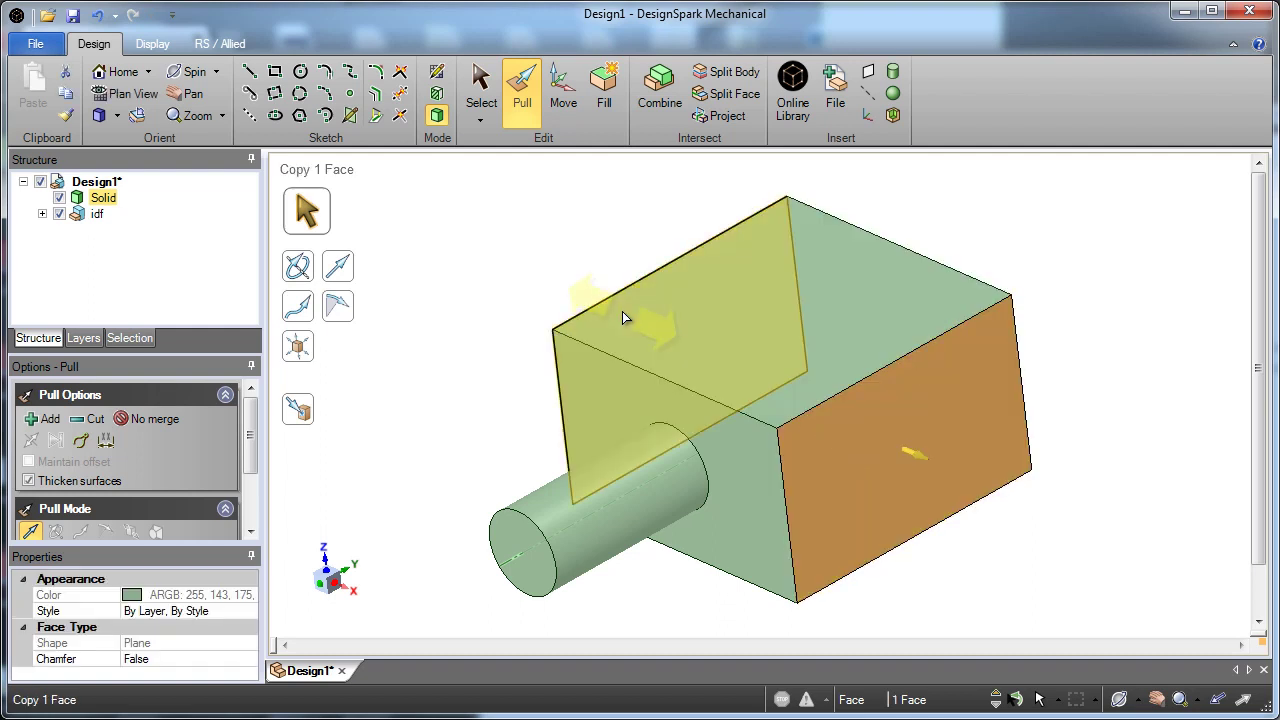
ctrl+click(622, 311)
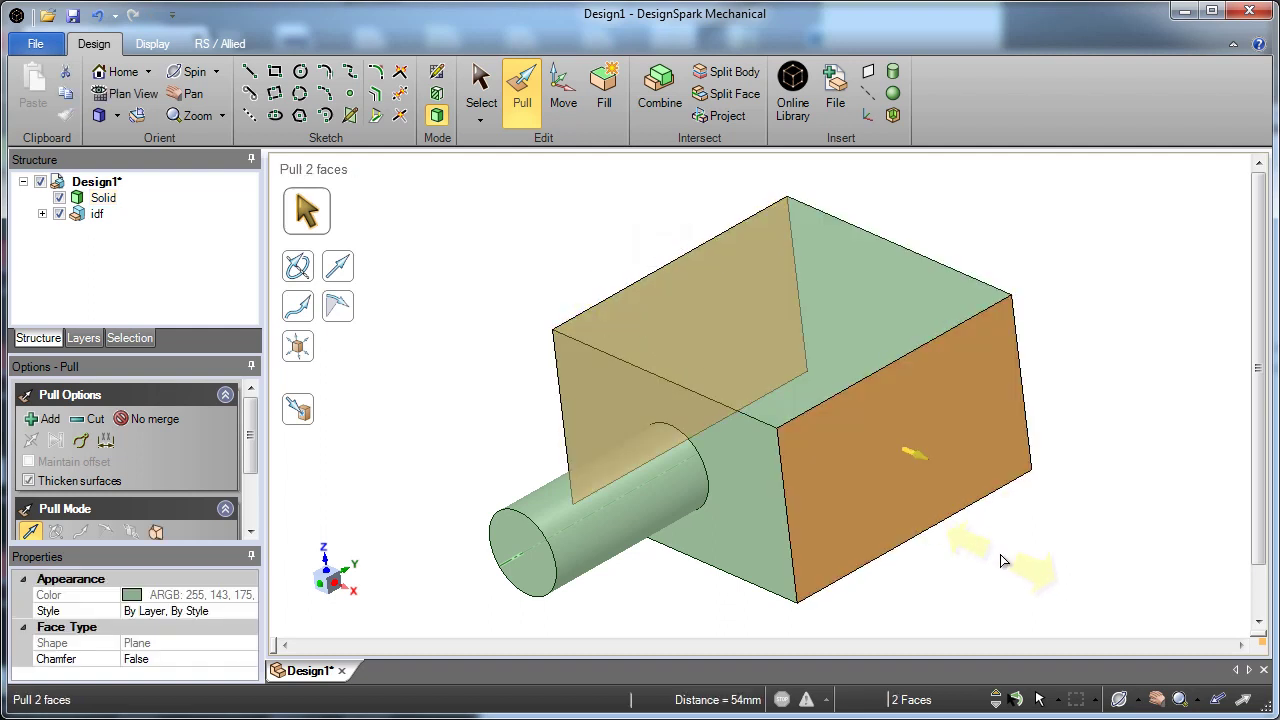
drag(1004, 561, 977, 523)
click(977, 523)
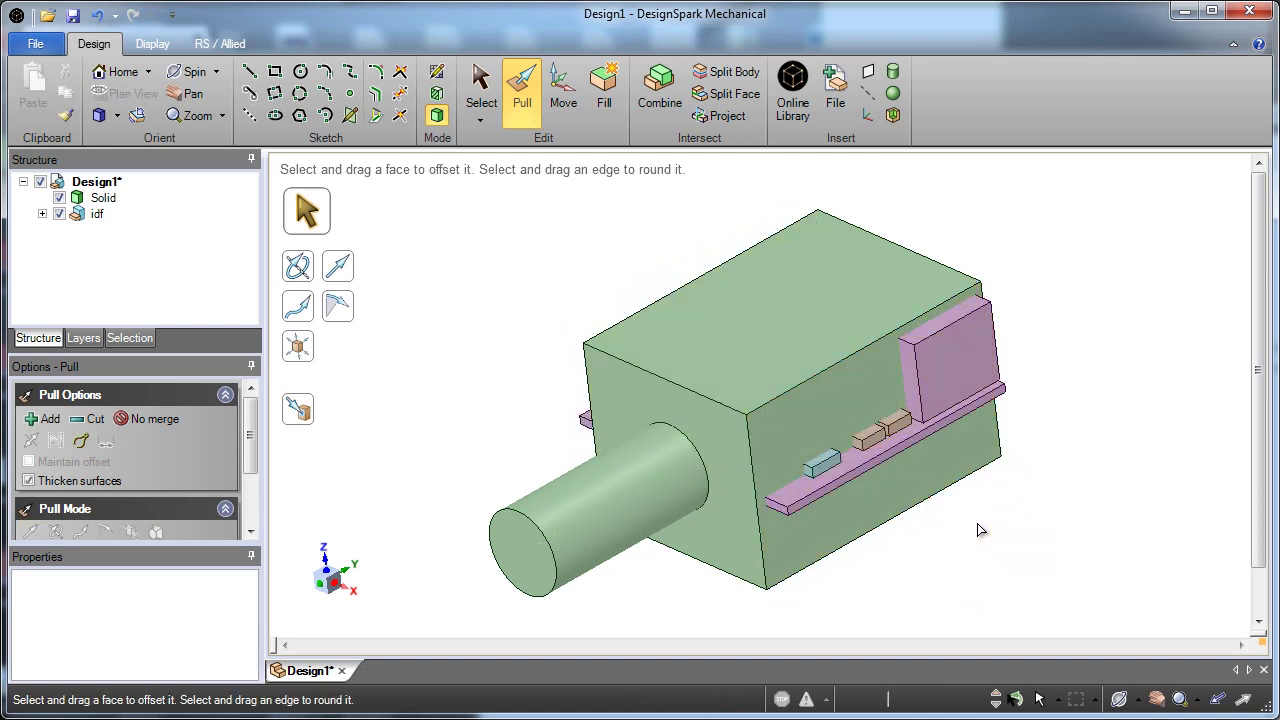
- Draft both side faces about the front face that carries the cylinder, flaring the box outward towards the rear
click(790, 438)
scroll(621, 374, down, 1)
ctrl+click(621, 374)
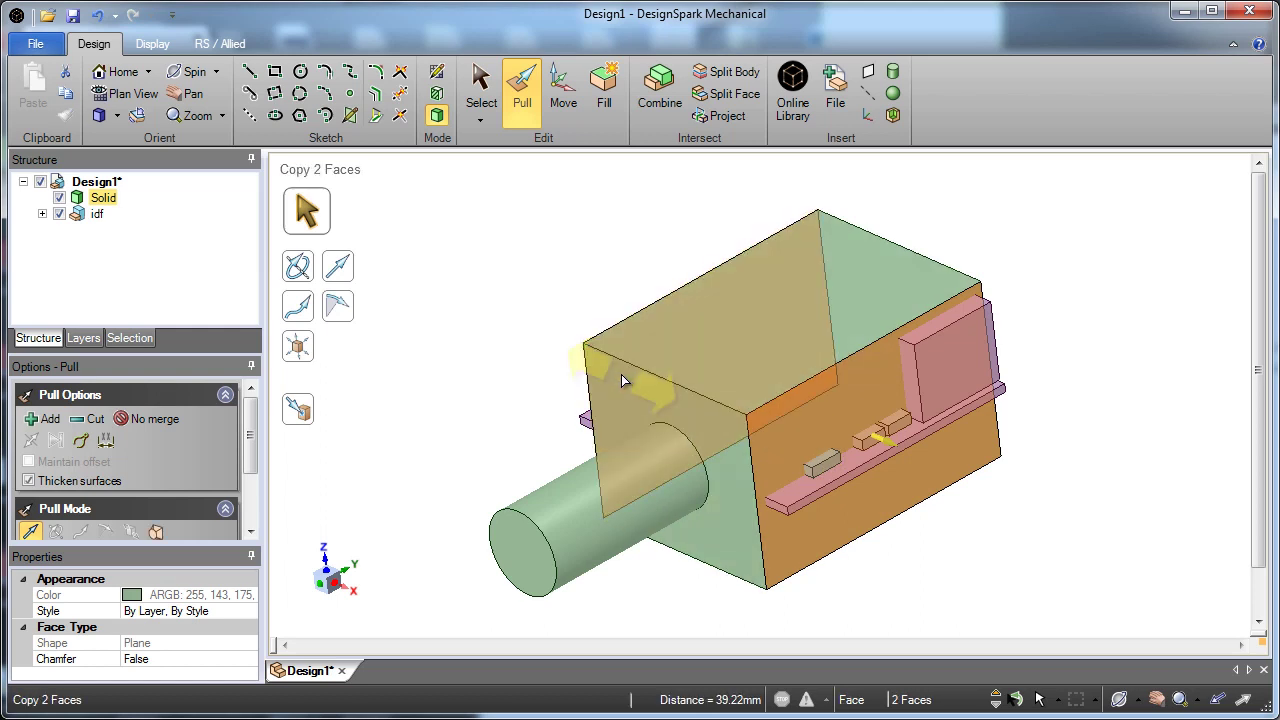
alt+click(623, 398)
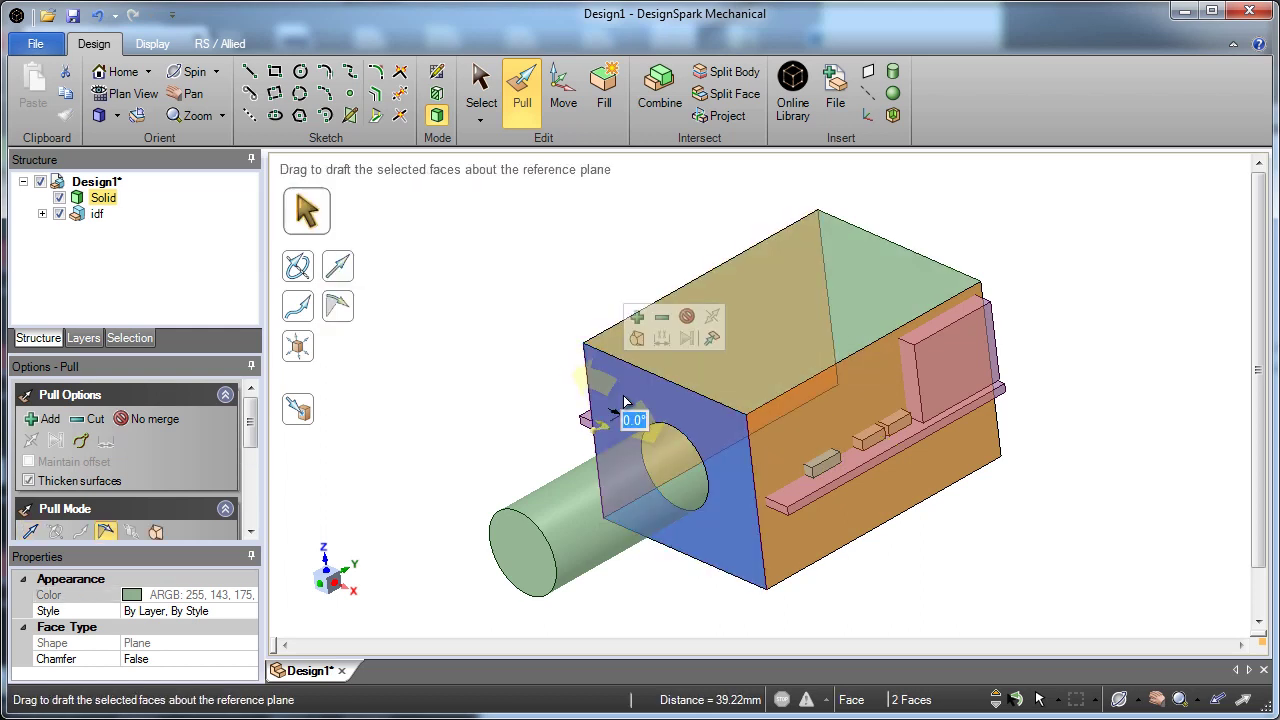
drag(963, 515, 966, 486)
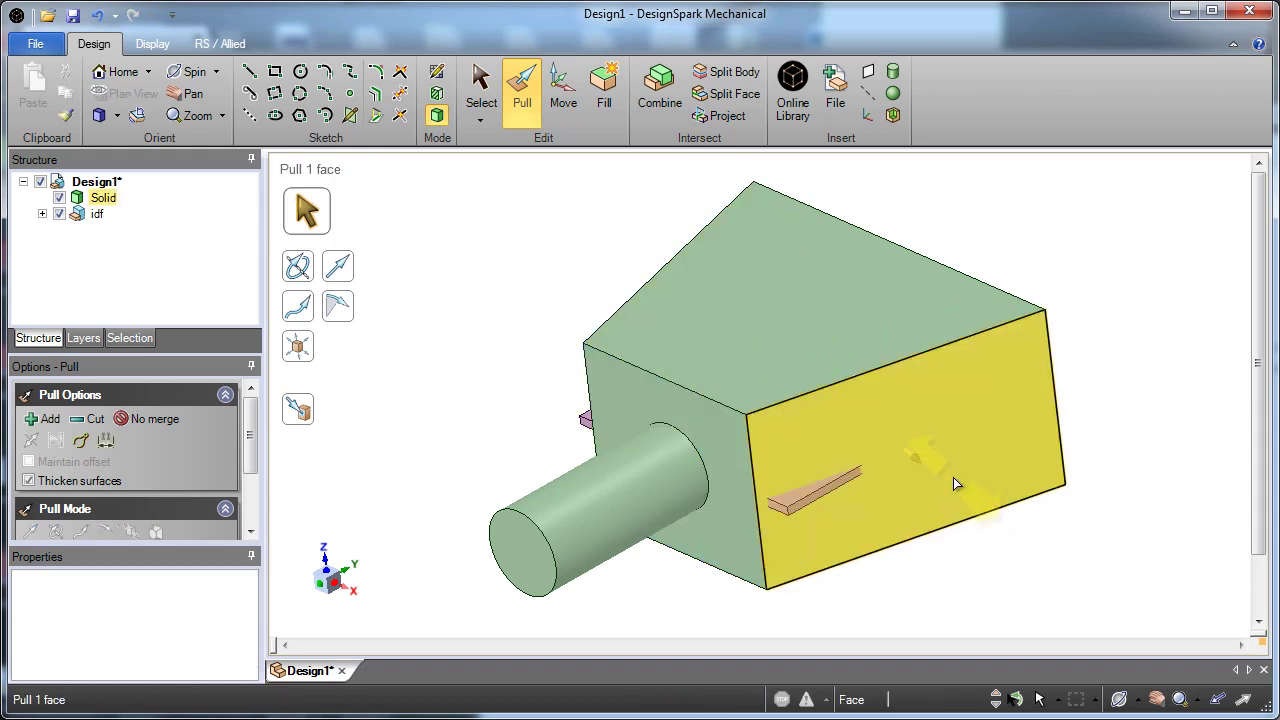
- Reshape the rear of the box with Pull into a straight section behind a shorter flared front
mouse_move(955, 484)
middle_down()
mouse_move(997, 557)
mouse_move(994, 580)
mouse_move(978, 480)
middle_up()
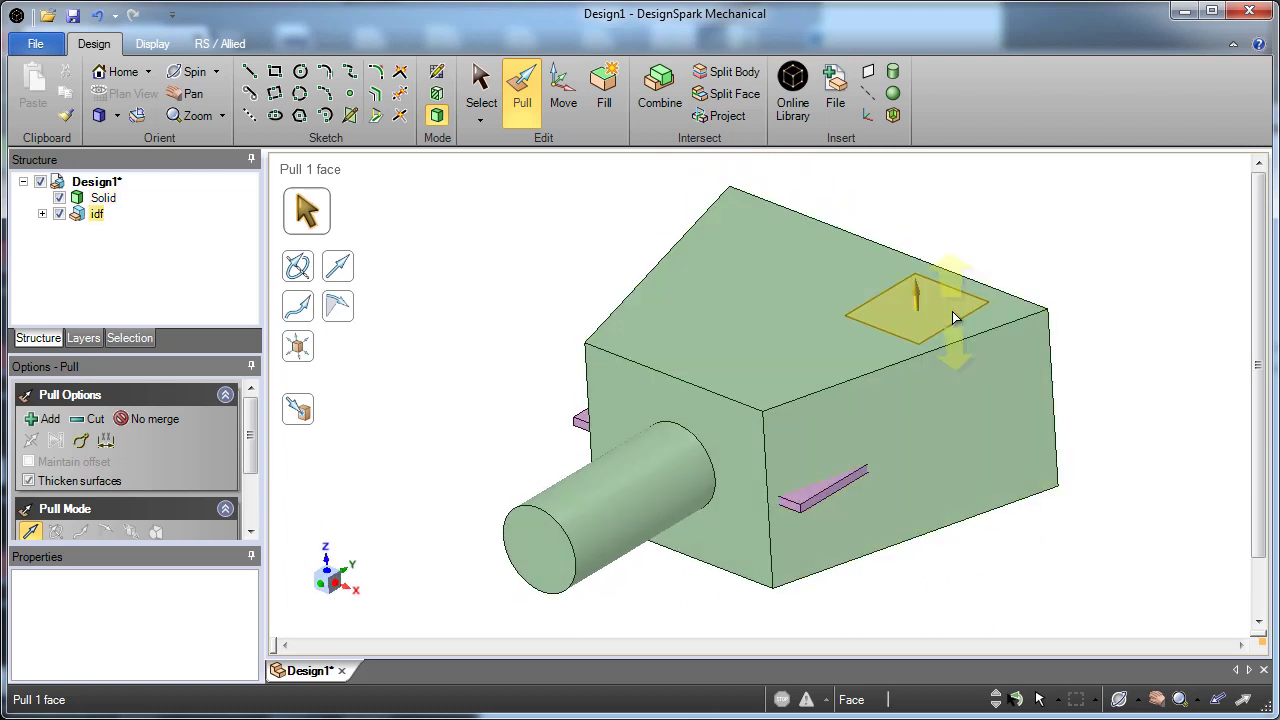
click(1010, 317)
drag(1076, 336, 1070, 480)
- Round the two vertical edges between the flared and straight side faces to a radius of about 53 mm
click(873, 410)
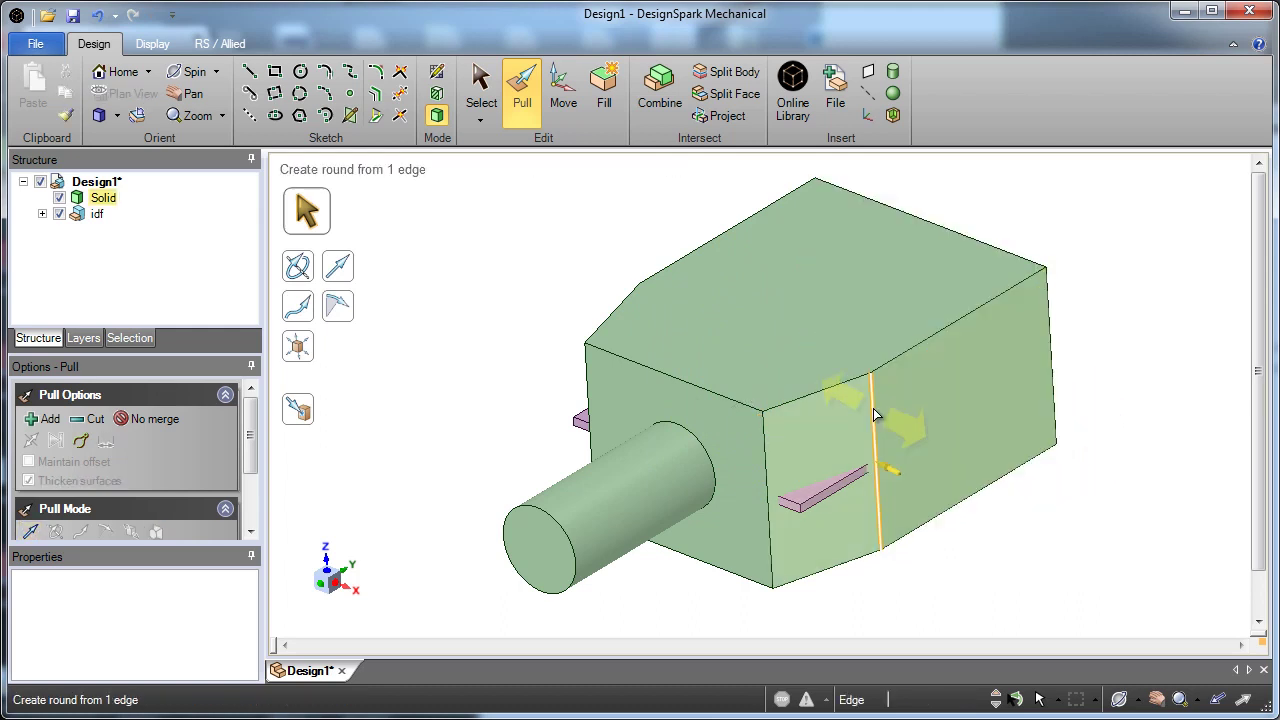
ctrl+click(645, 300)
drag(1003, 565, 926, 525)
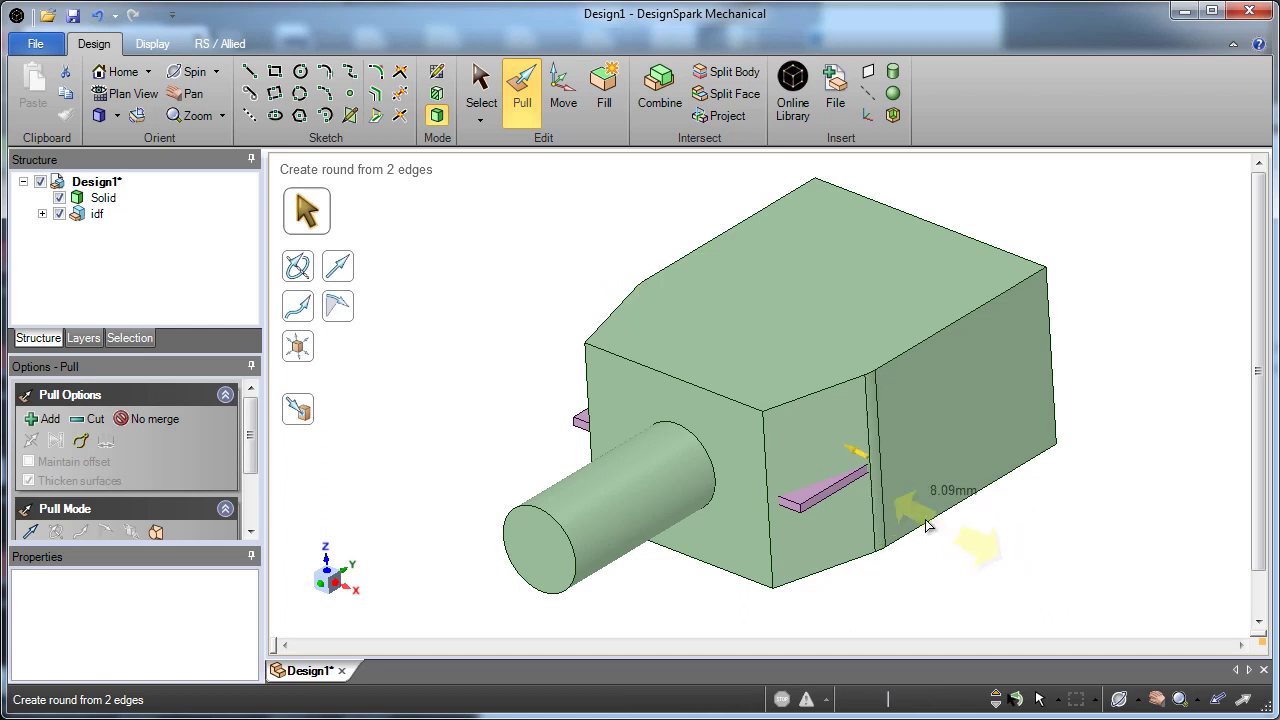
drag(755, 457, 470, 328)
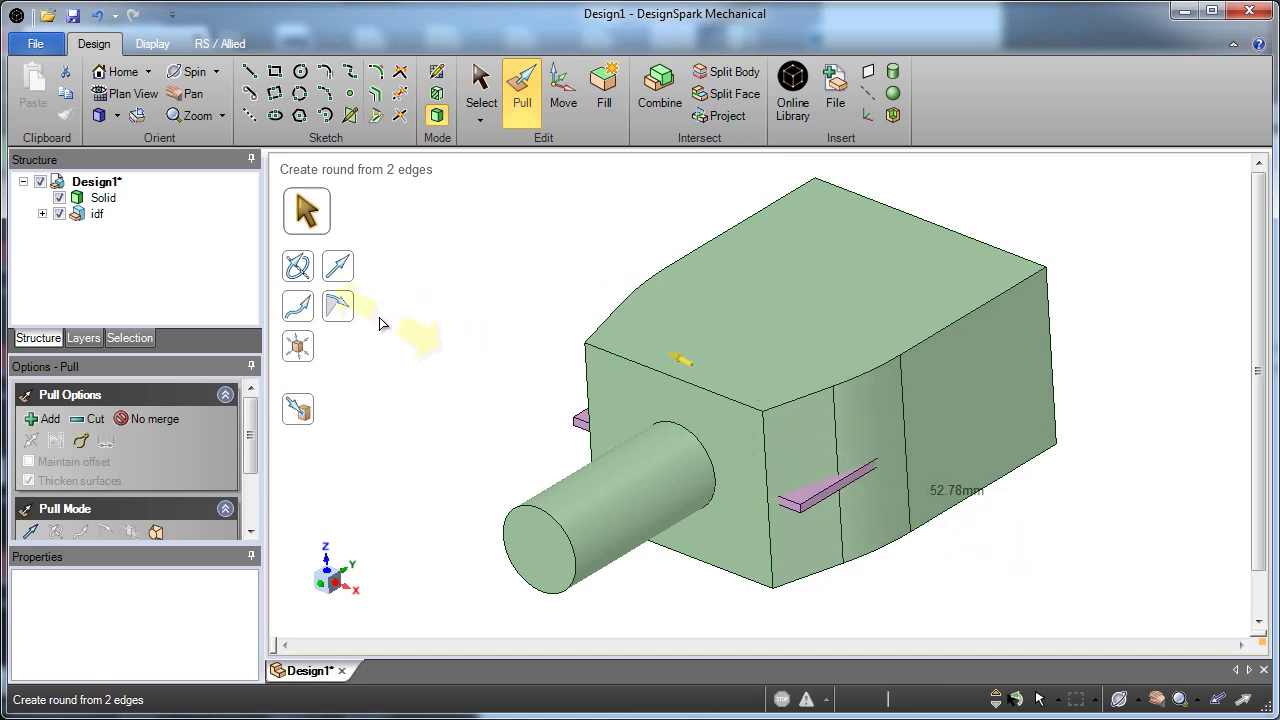
drag(379, 317, 375, 317)
click(543, 386)
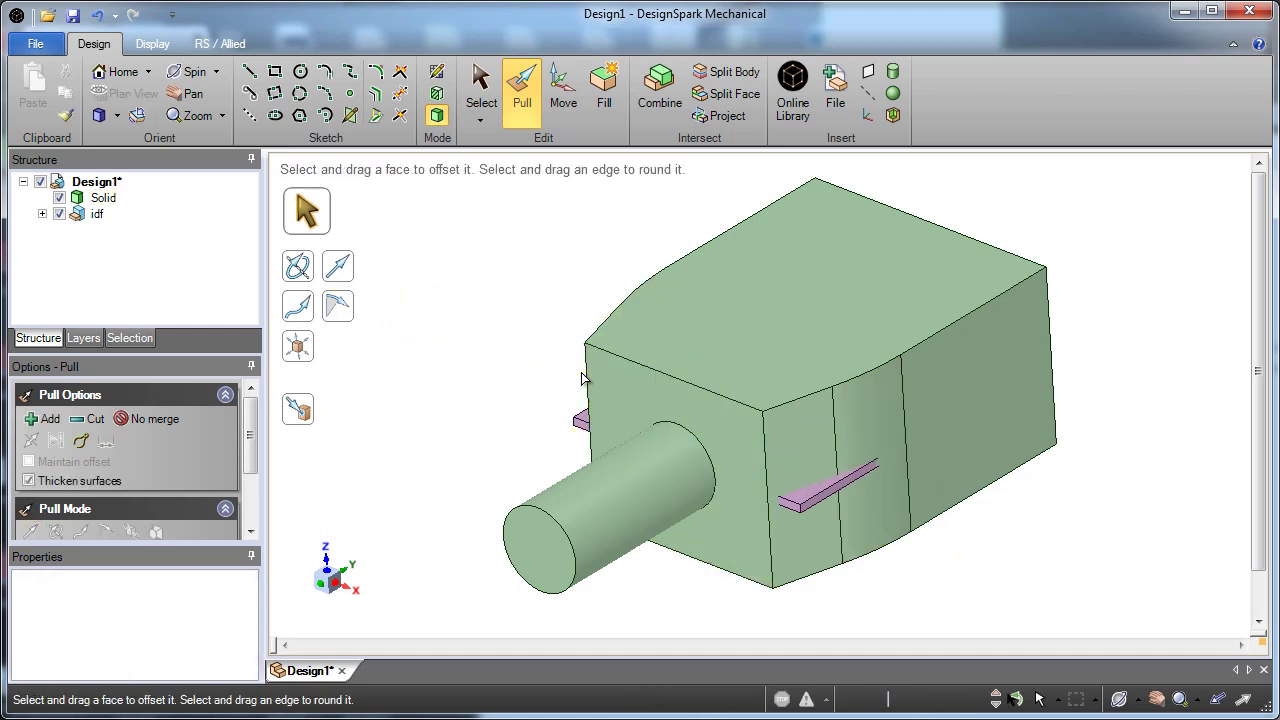
- Round the four vertical corner edges of the box, two at the front and two at the rear, together
click(584, 378)
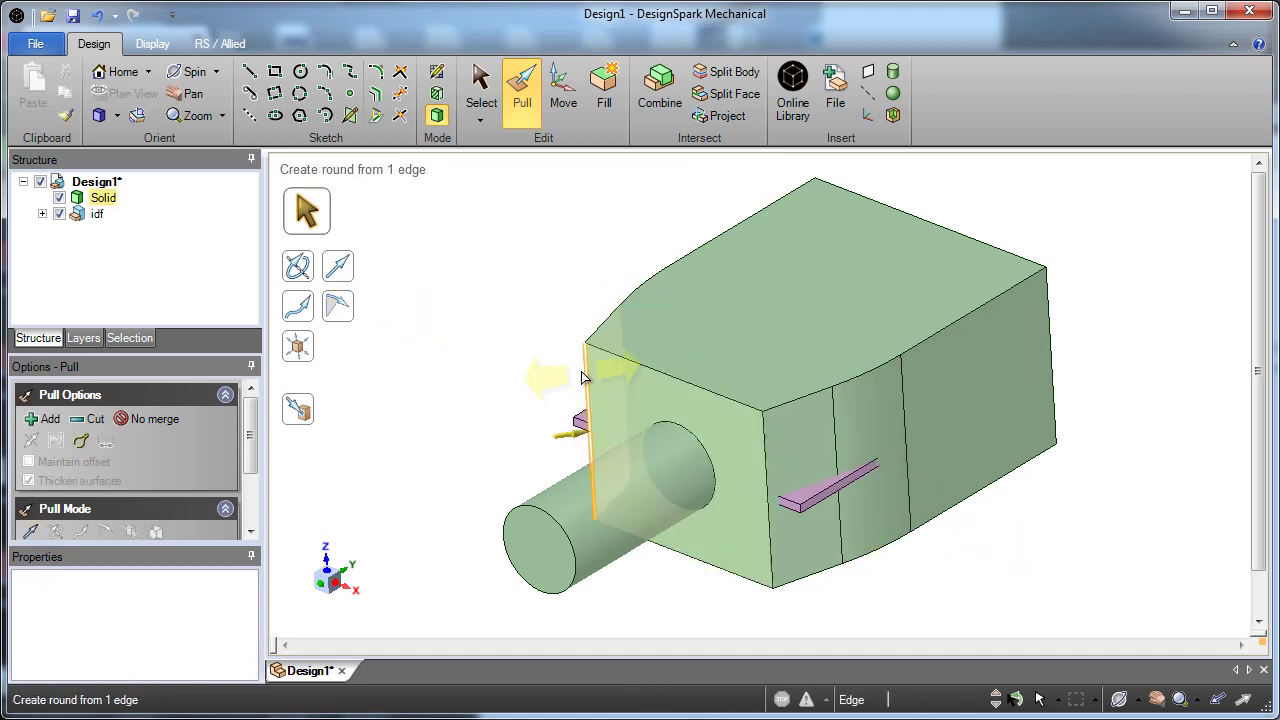
ctrl+click(767, 438)
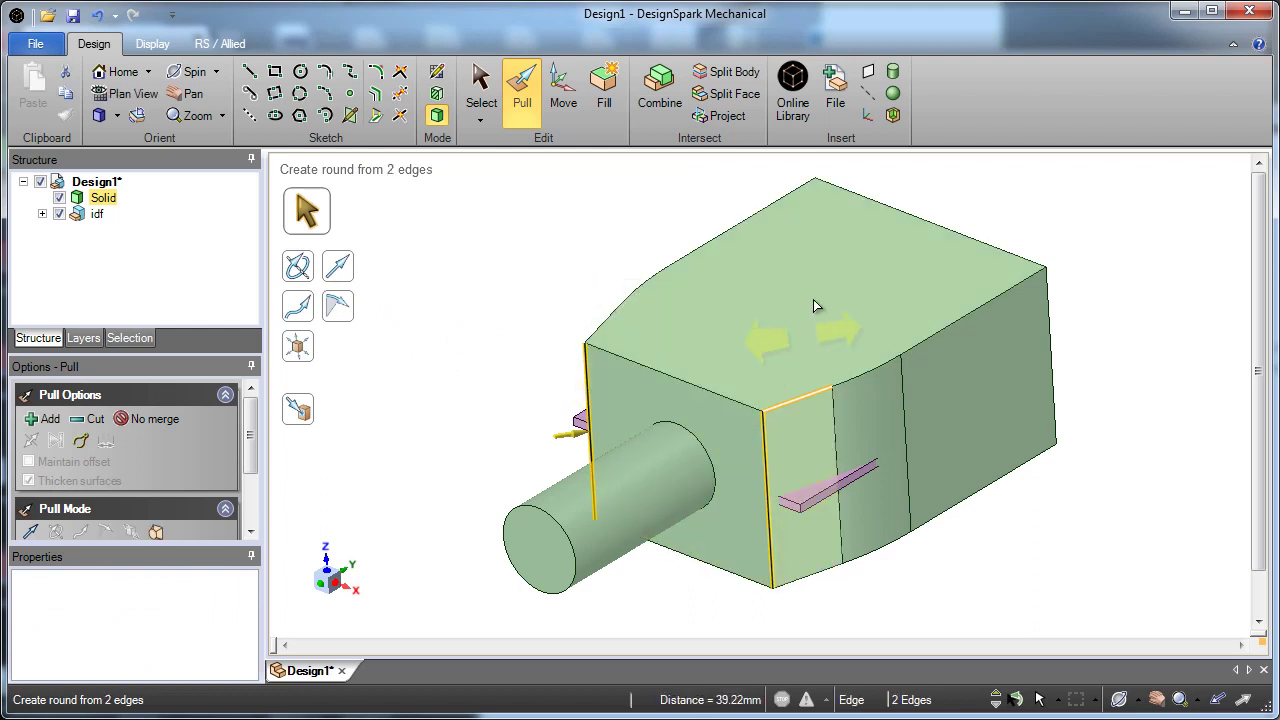
ctrl+click(815, 191)
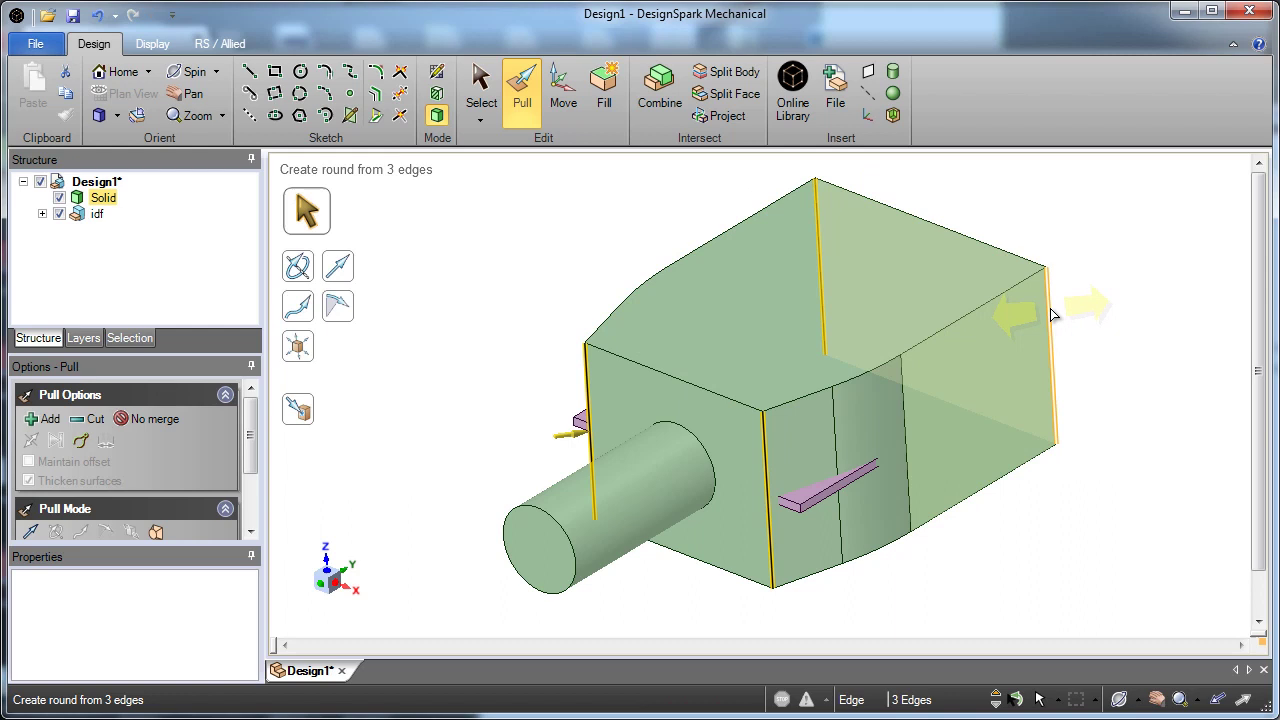
ctrl+click(1051, 350)
drag(1040, 530, 1118, 530)
click(1115, 524)
- Round the complete upper and lower edge loops of the box to a radius of about 3.2 mm
double_click(988, 488)
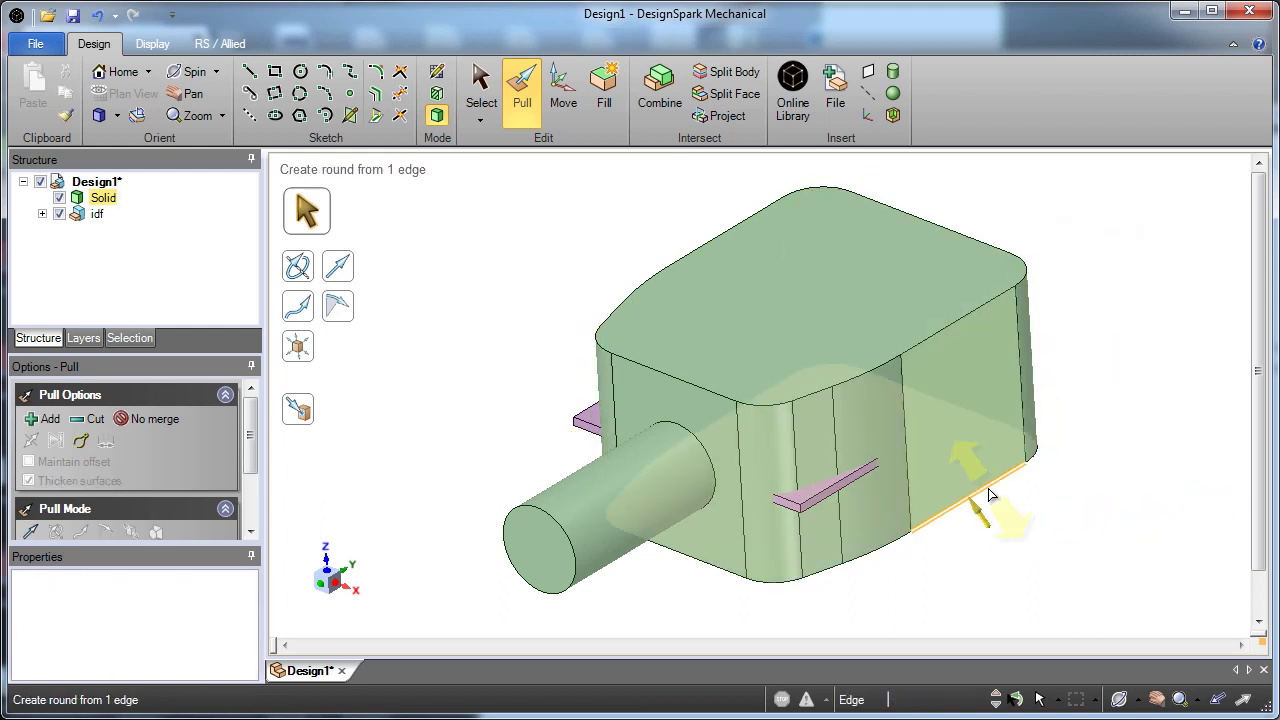
ctrl+double_click(930, 341)
drag(930, 341, 888, 291)
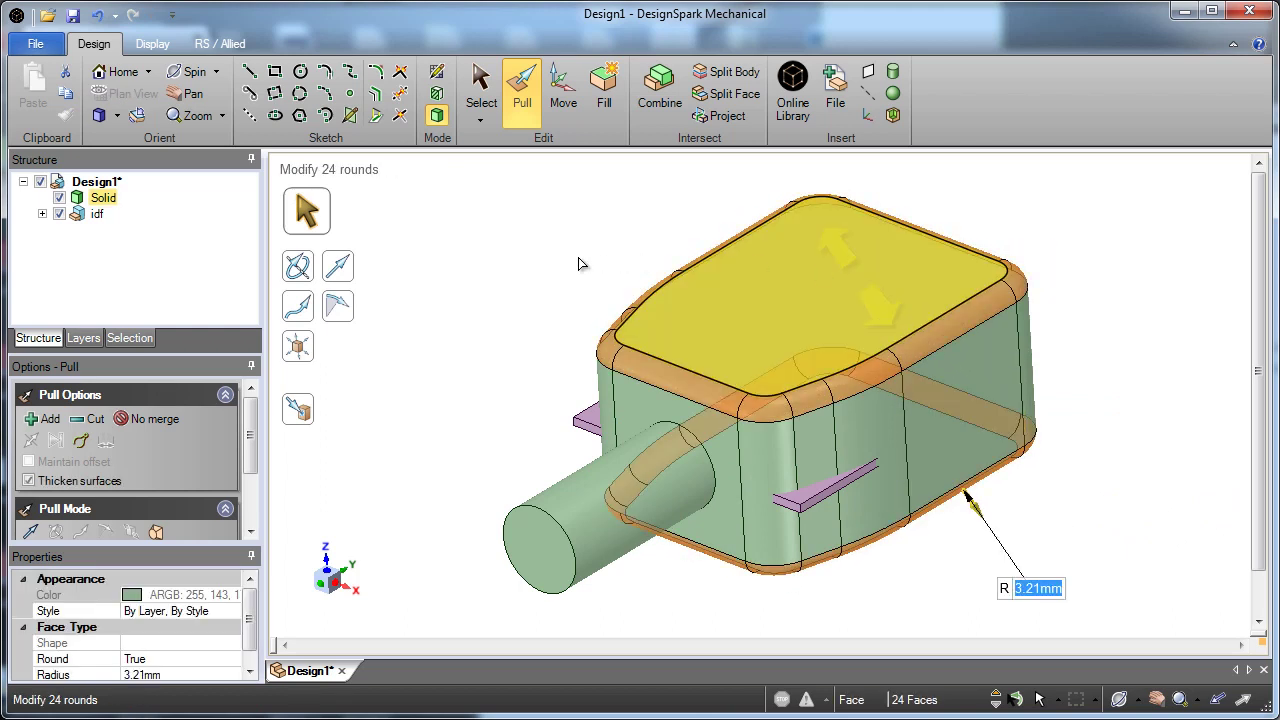
click(572, 277)
mouse_move(570, 278)
middle_down()
mouse_move(617, 277)
mouse_move(563, 283)
middle_up()
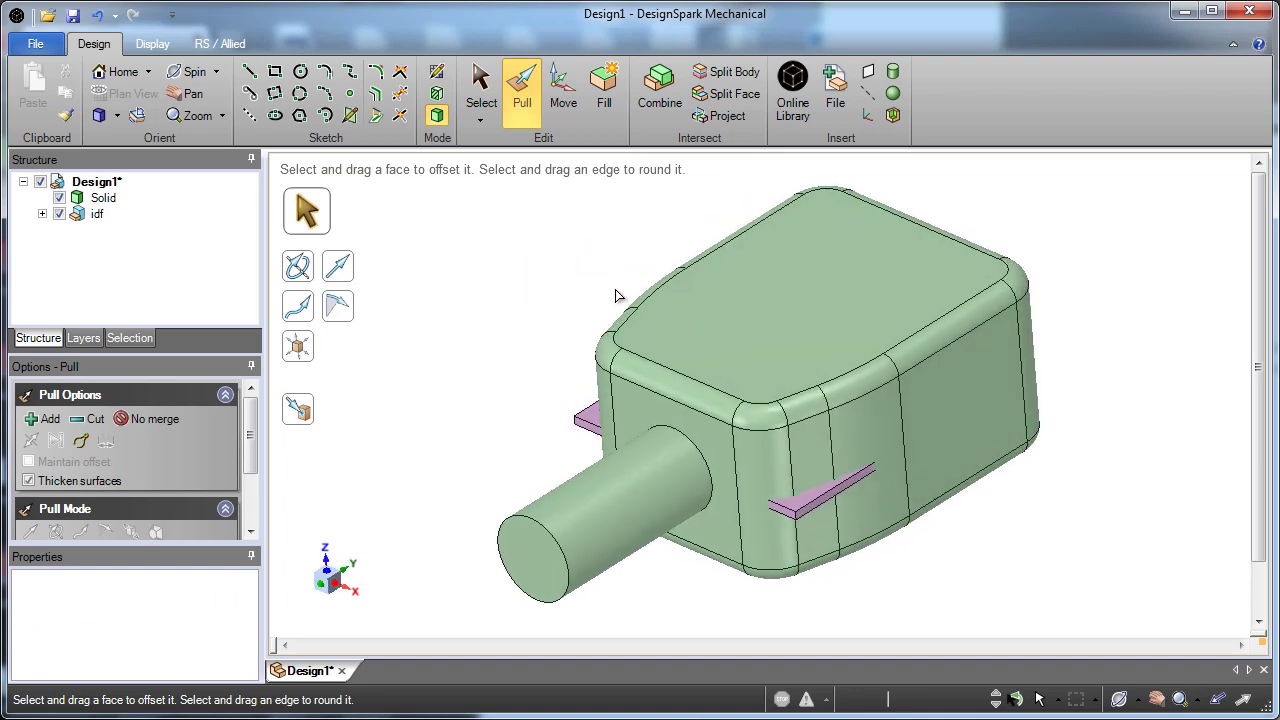
- Insert a plane midway between the upper and lower flat faces of the enclosure
click(729, 334)
ctrl+click(941, 465)
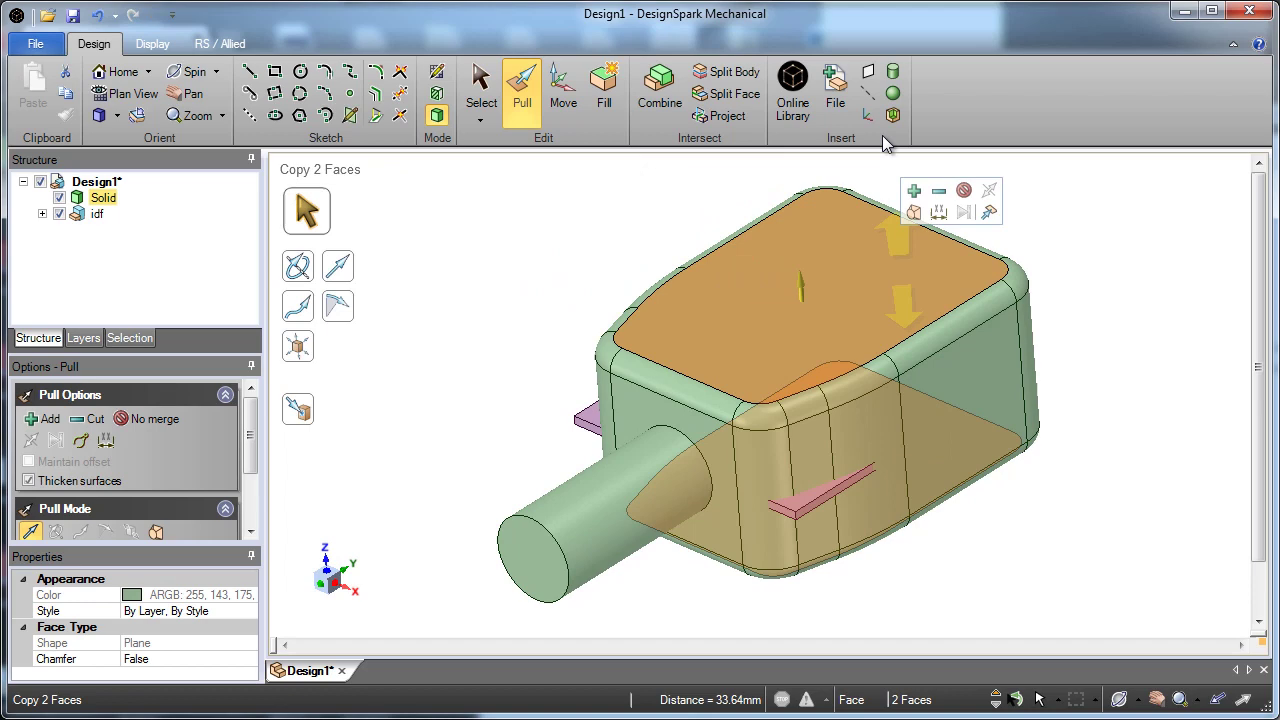
click(867, 74)
click(647, 205)
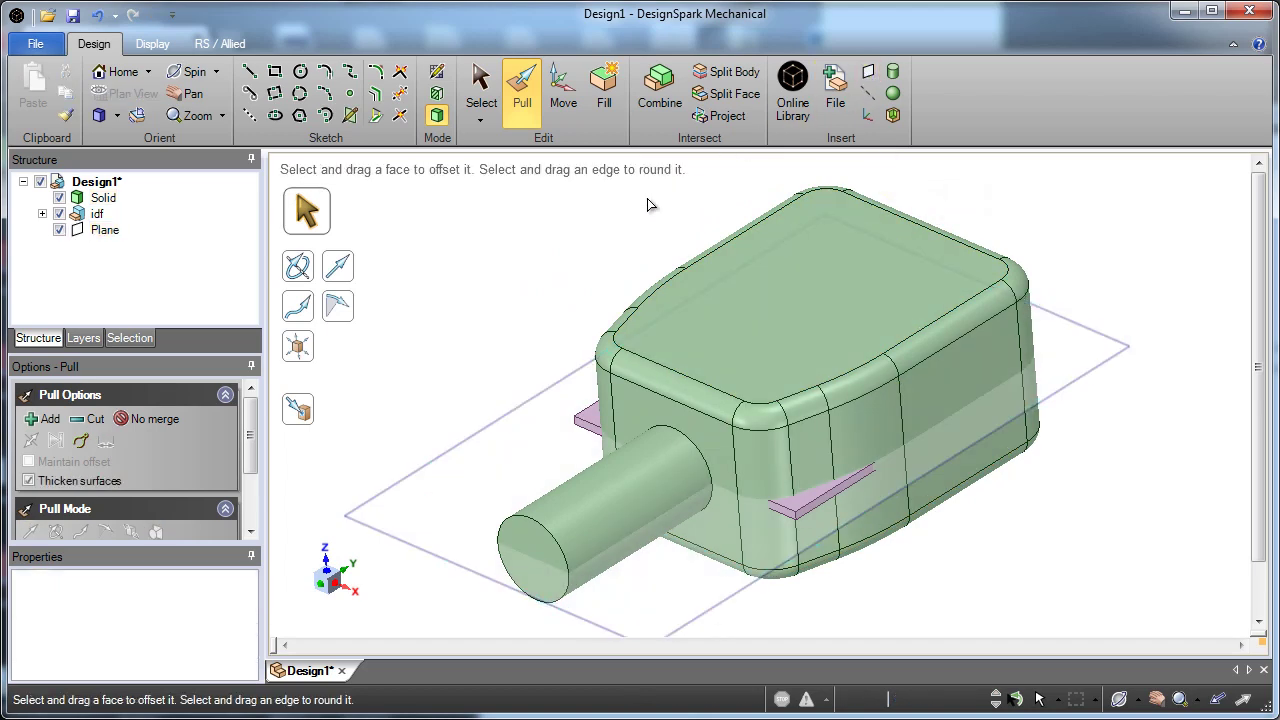
- Cut the enclosure solid with the mid-plane using Combine and remove its upper half
click(660, 105)
click(735, 300)
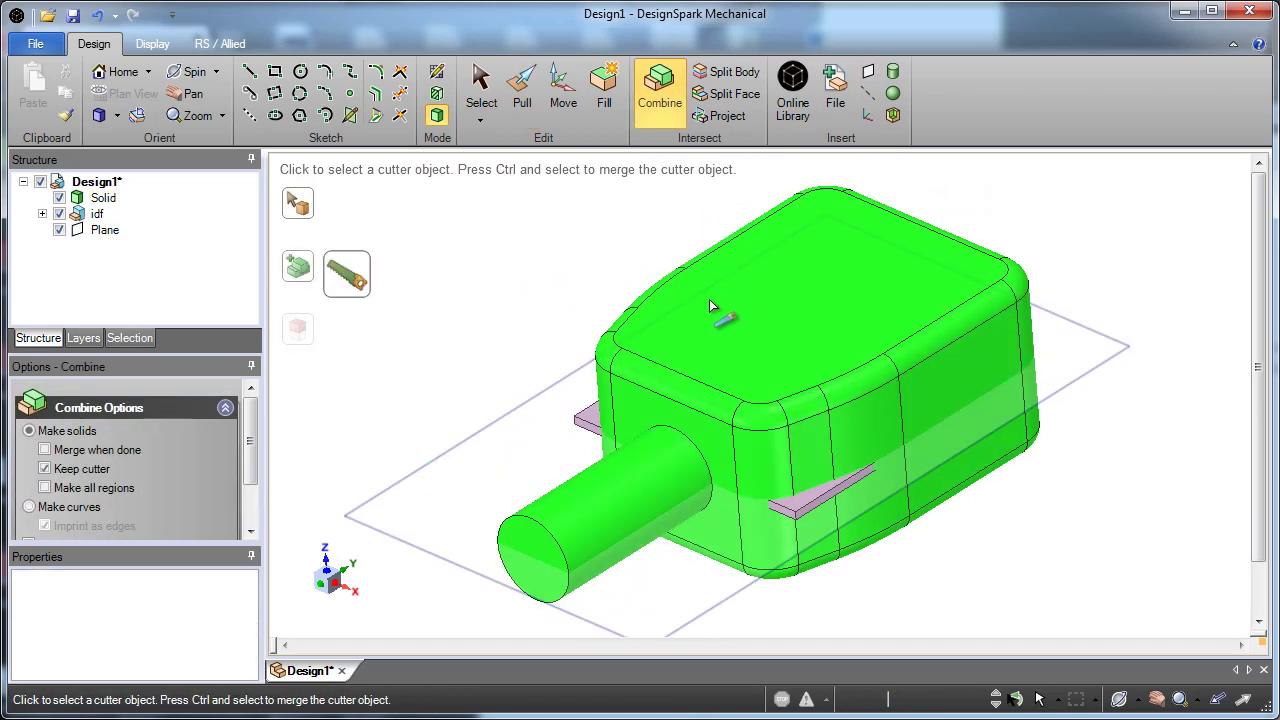
click(618, 348)
click(618, 348)
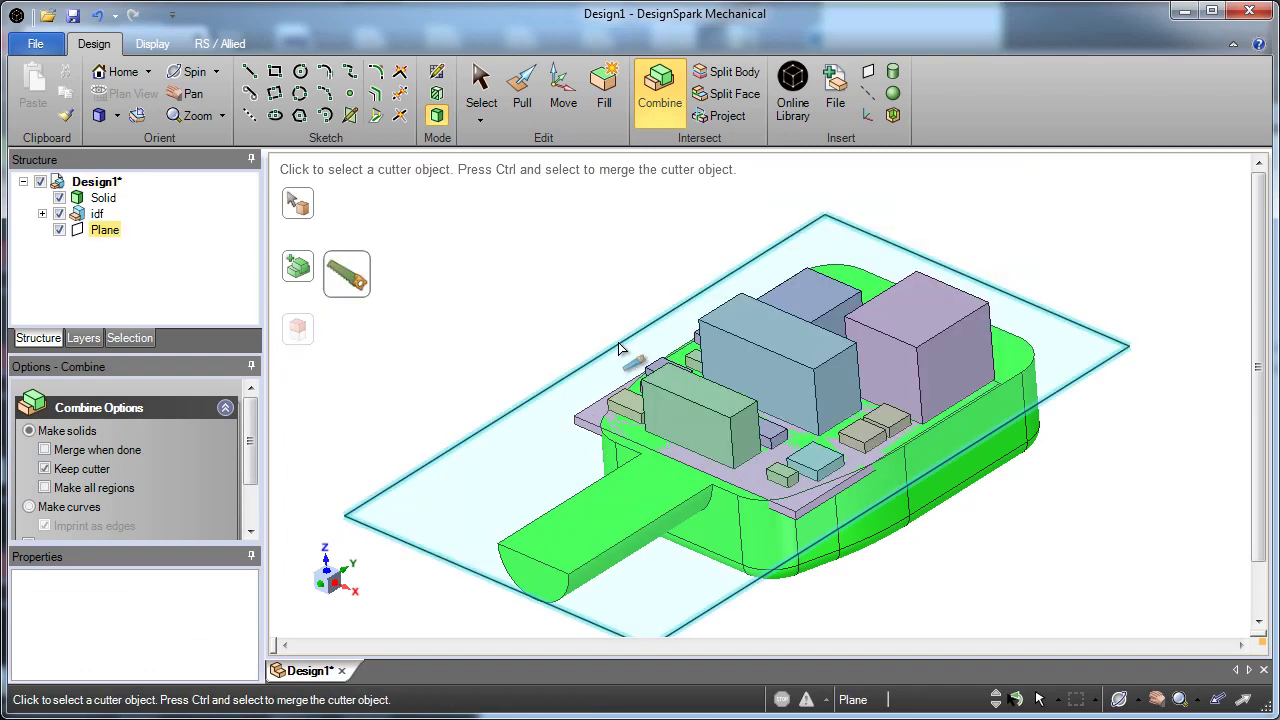
click(600, 316)
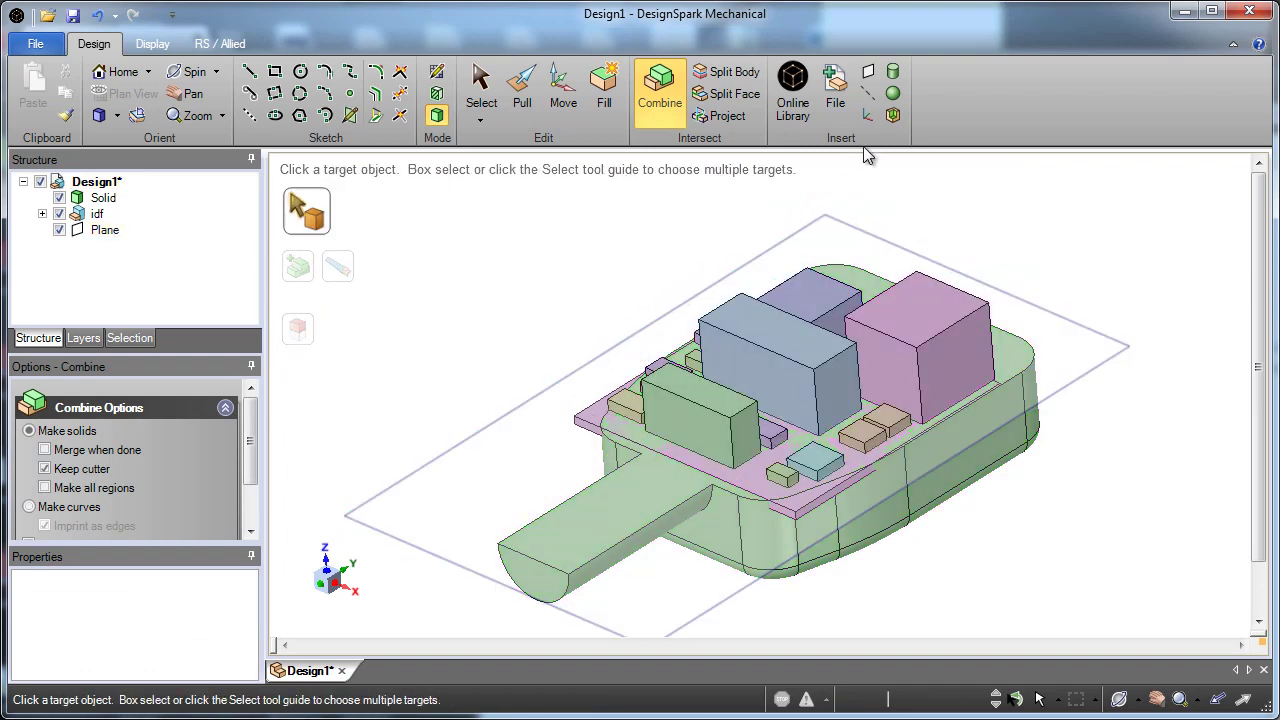
- Shell the lower half with a 1 mm wall, opening its cut face and the end face of the plug
click(893, 115)
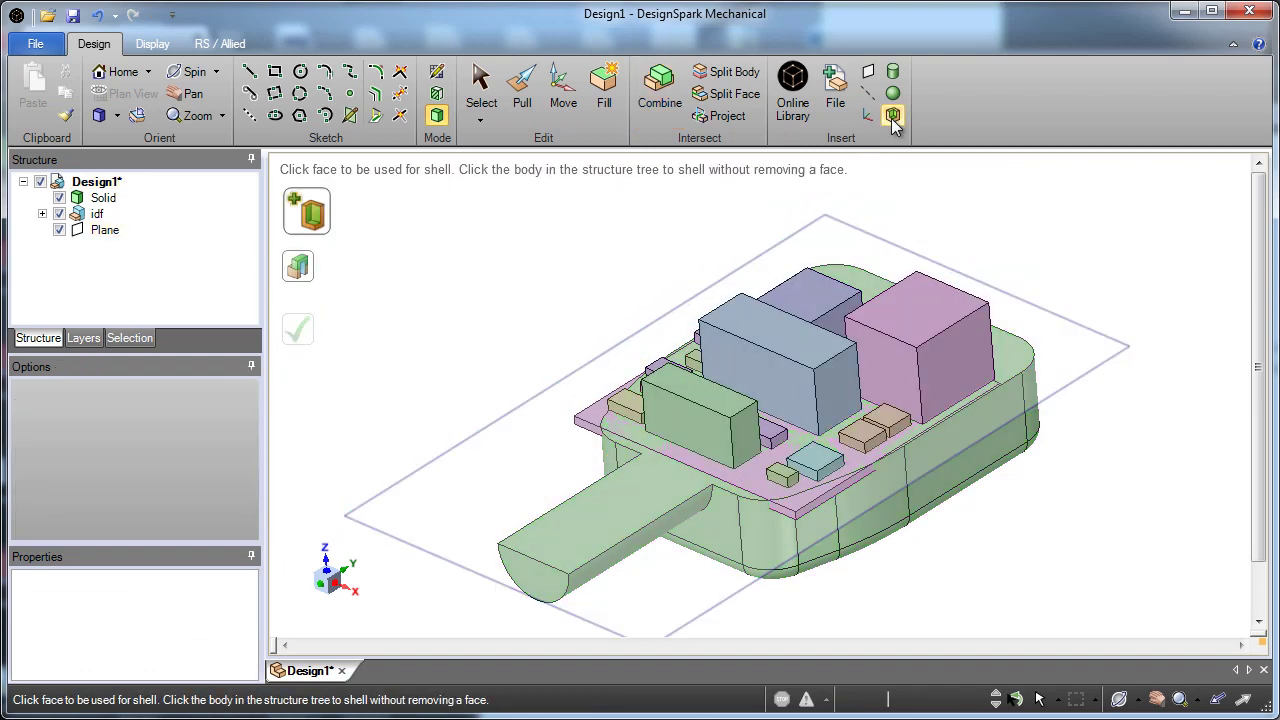
click(633, 513)
click(547, 584)
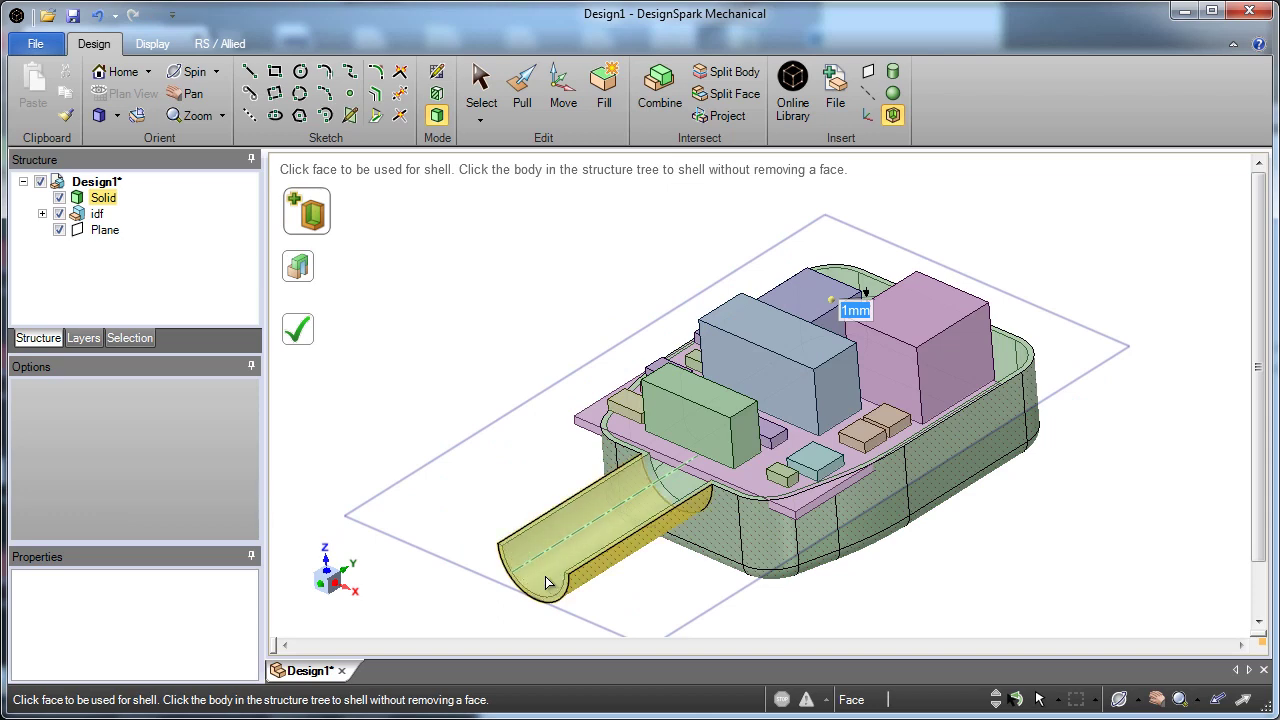
middle_drag(527, 543, 590, 507)
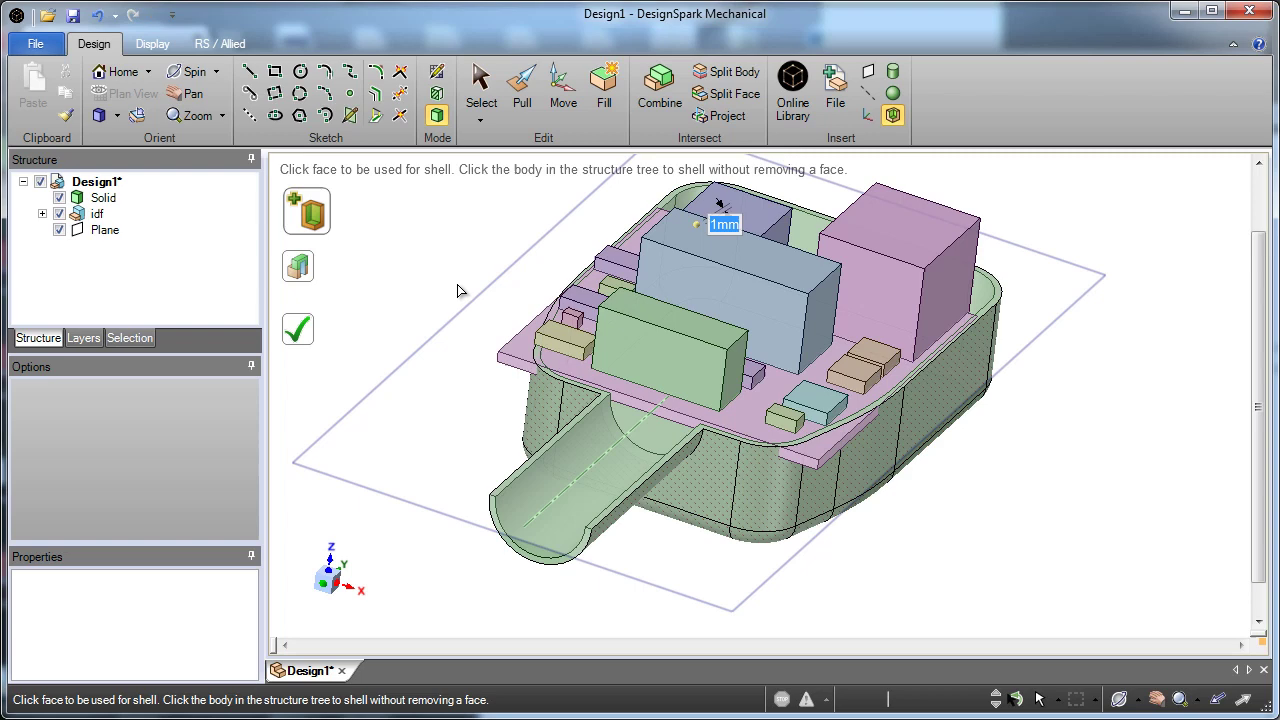
mouse_move(457, 290)
middle_down()
mouse_move(434, 266)
mouse_move(460, 272)
middle_up()
key(Escape)
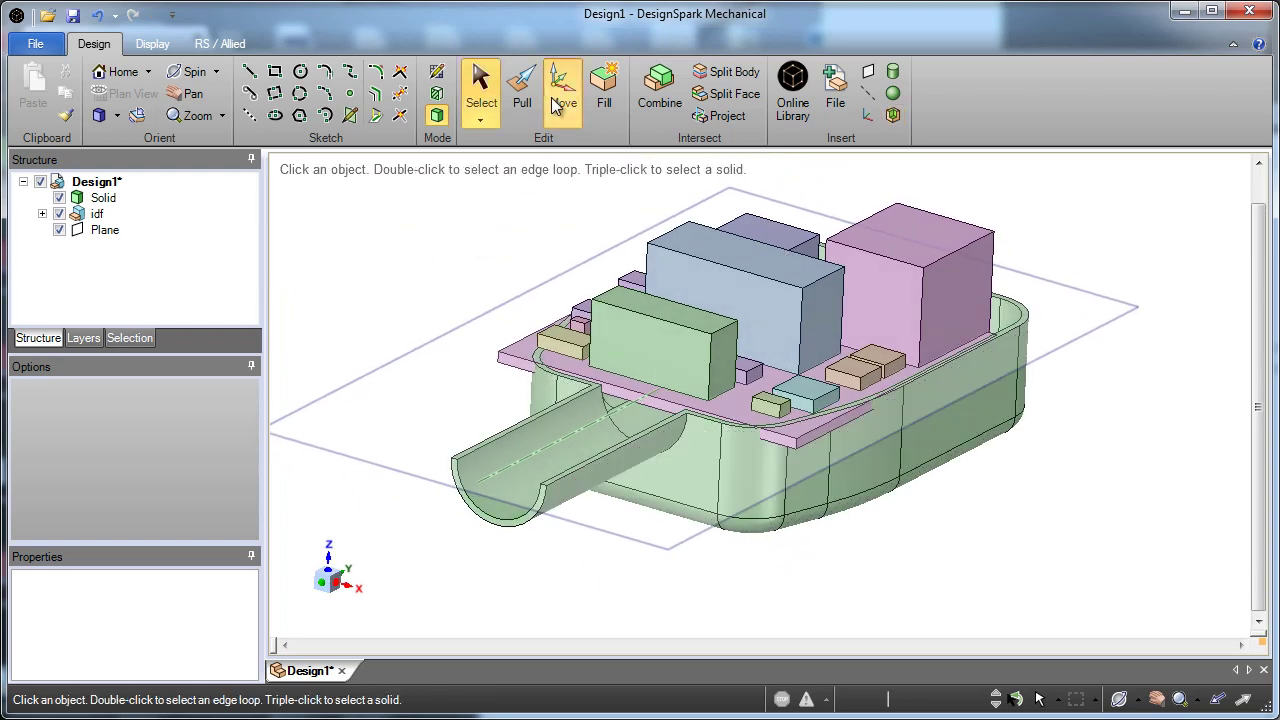
- Move the idf circuit board component straight down about 8.8 mm into the enclosure shell
click(563, 90)
click(96, 214)
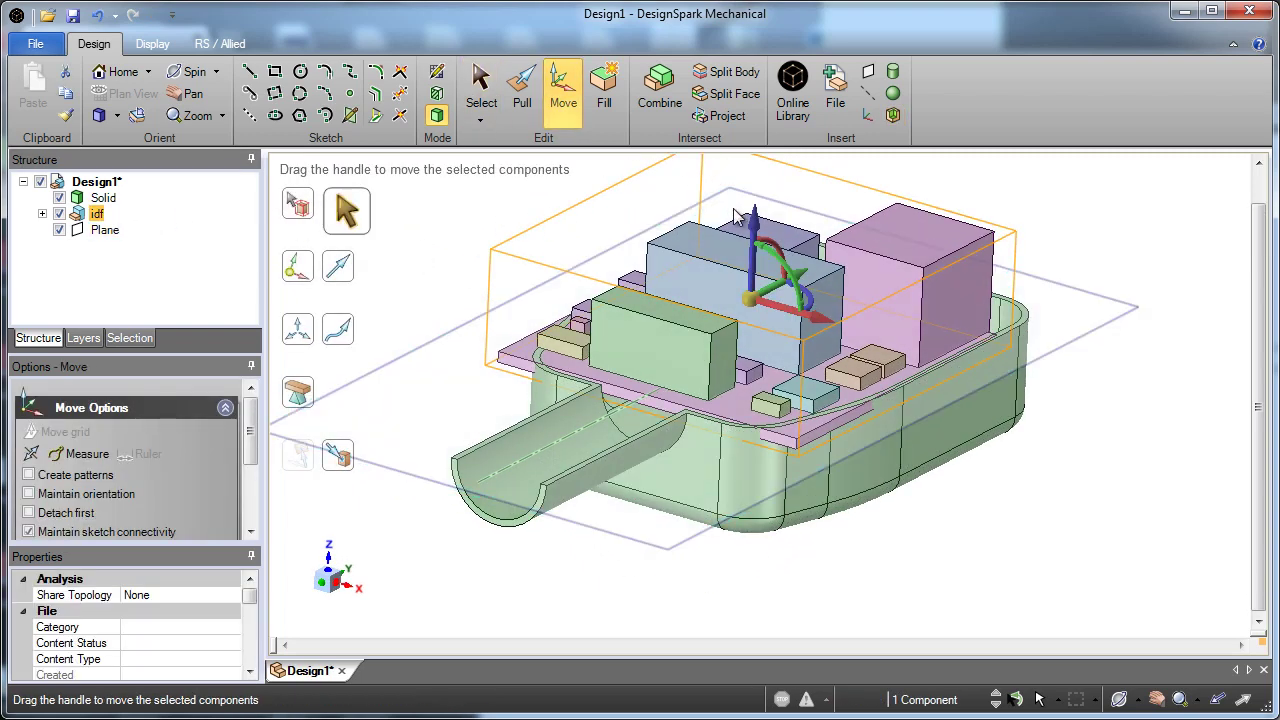
drag(754, 214, 752, 276)
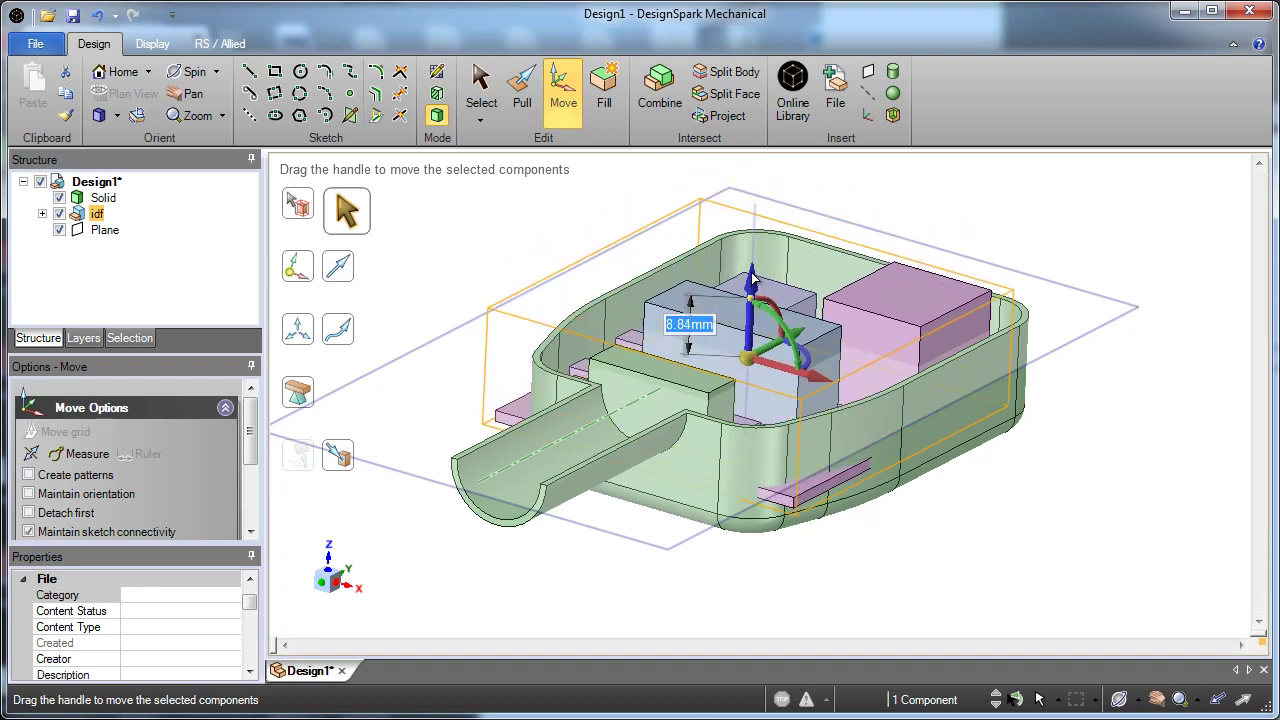
click(587, 254)
middle_drag(549, 229, 602, 342)
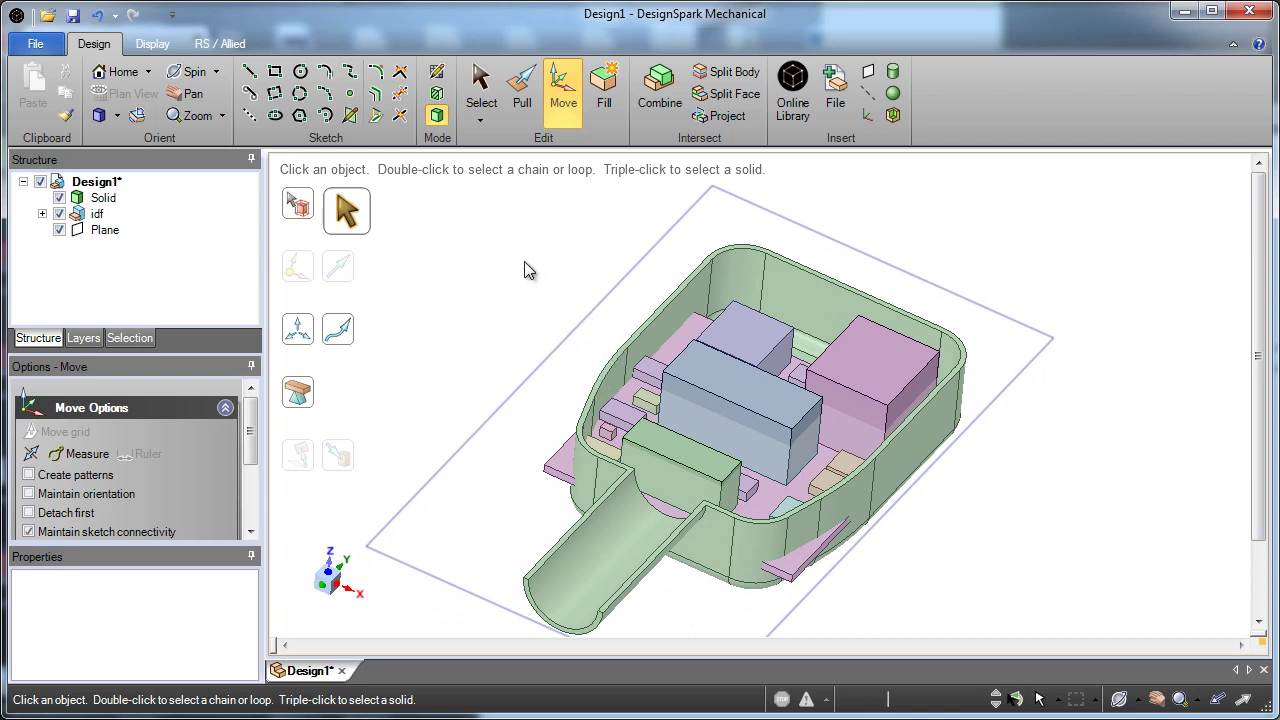
- Dimension the enclosure's width between its two straight side faces on the mid-plane, placing the dimension behind the rear wall
click(207, 45)
click(97, 86)
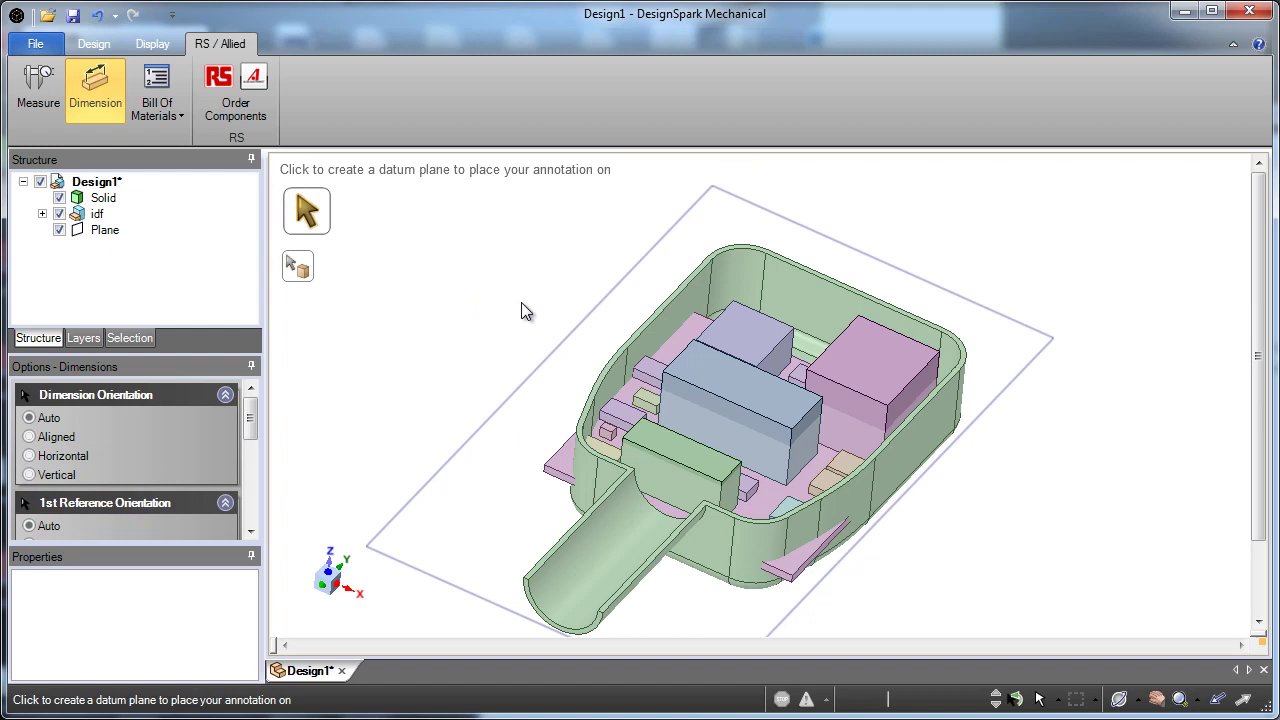
click(583, 321)
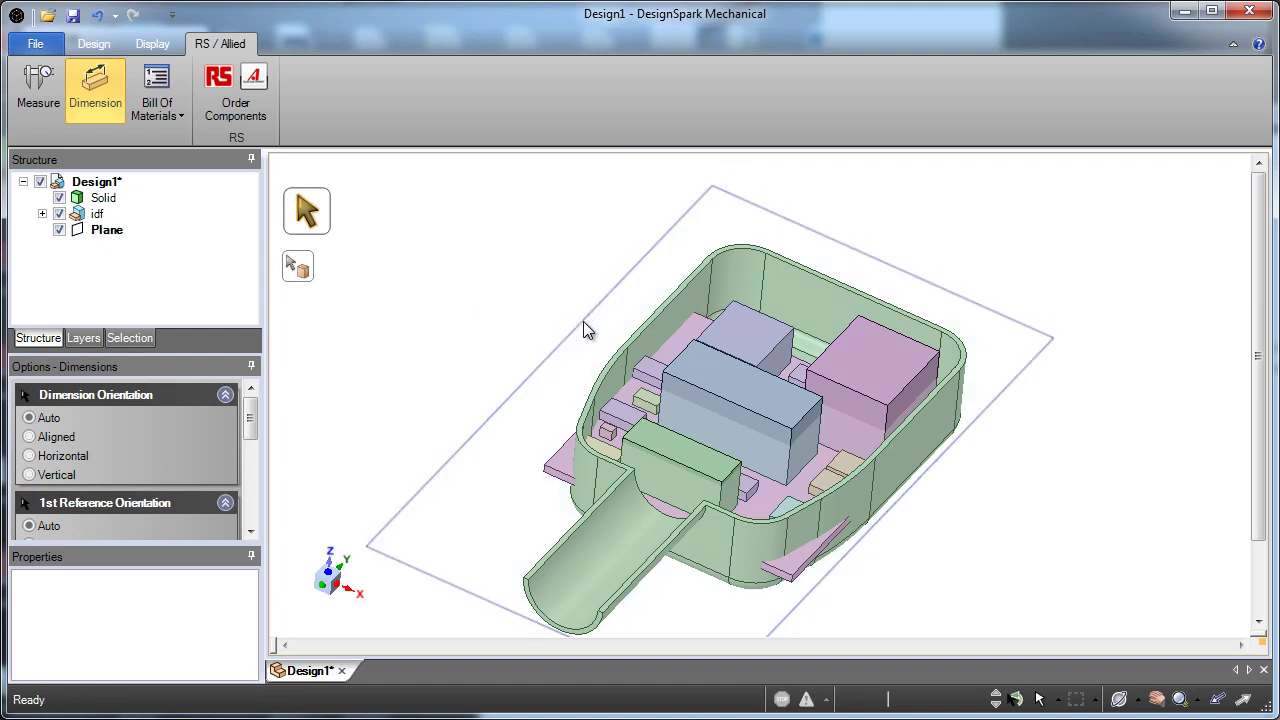
click(655, 327)
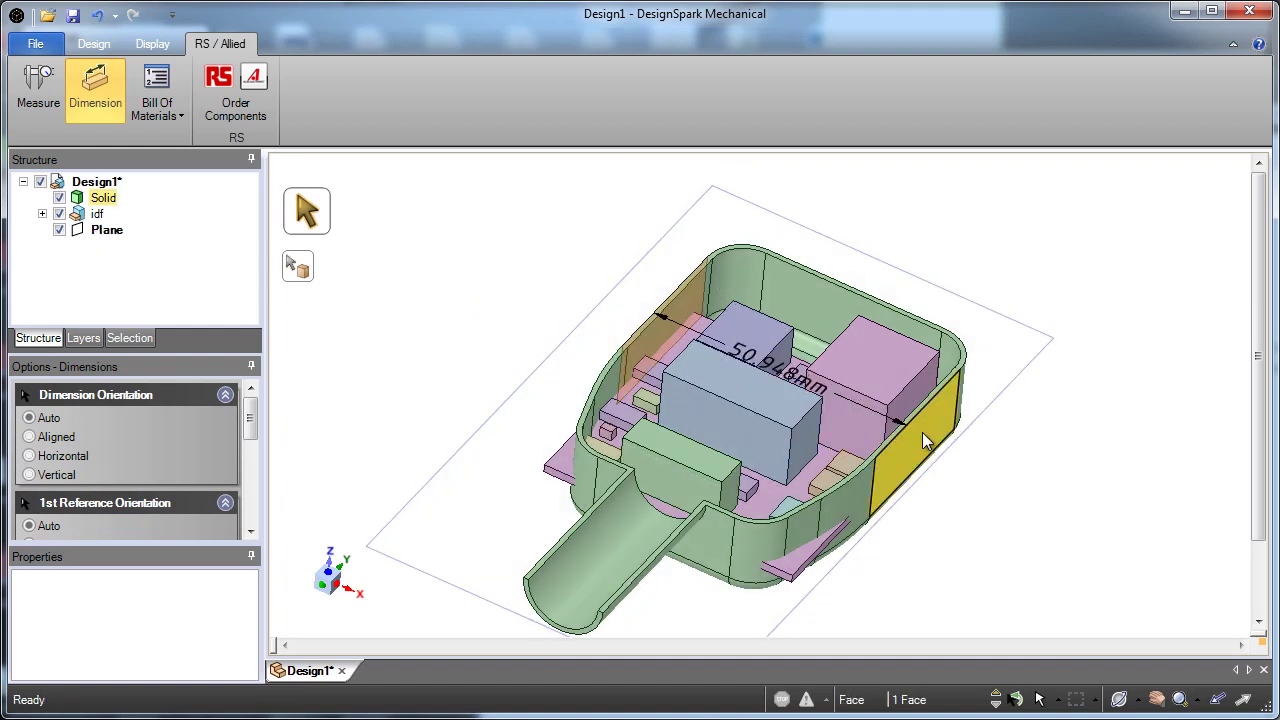
click(922, 433)
click(959, 257)
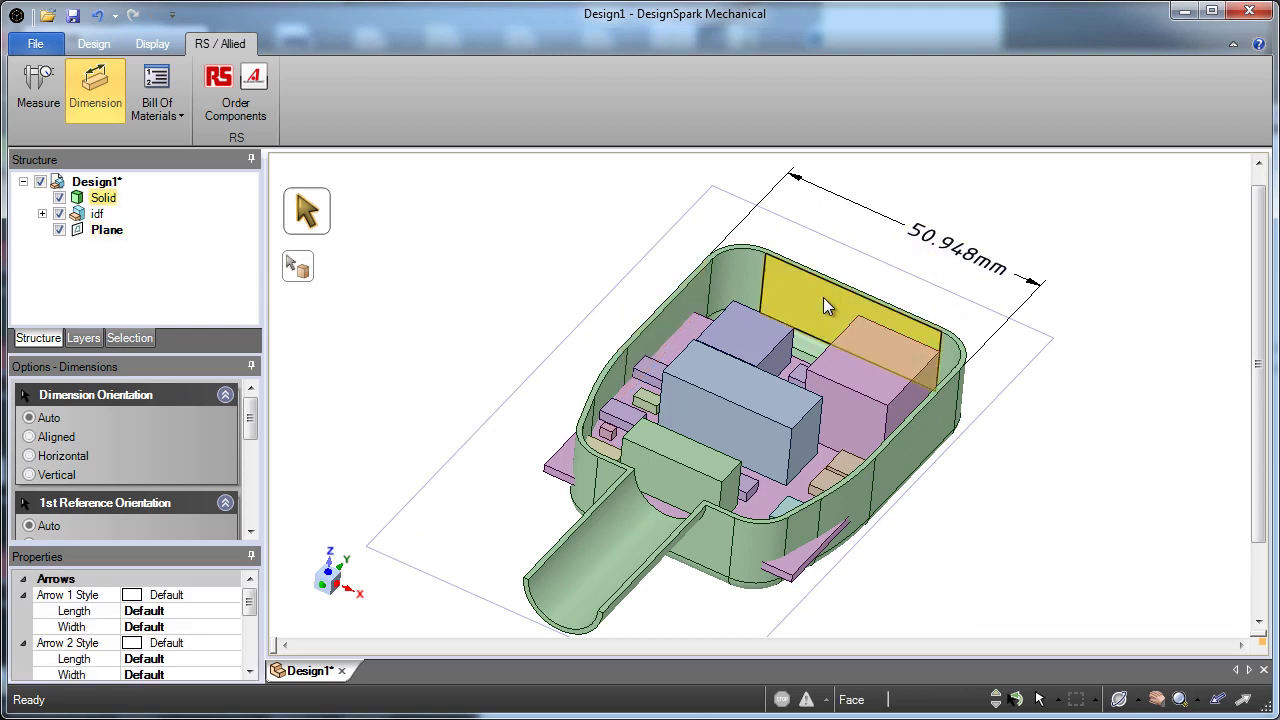
- Dimension the enclosure's length between its rear wall and the front wall at the plug, placing the dimension beside the body
click(823, 297)
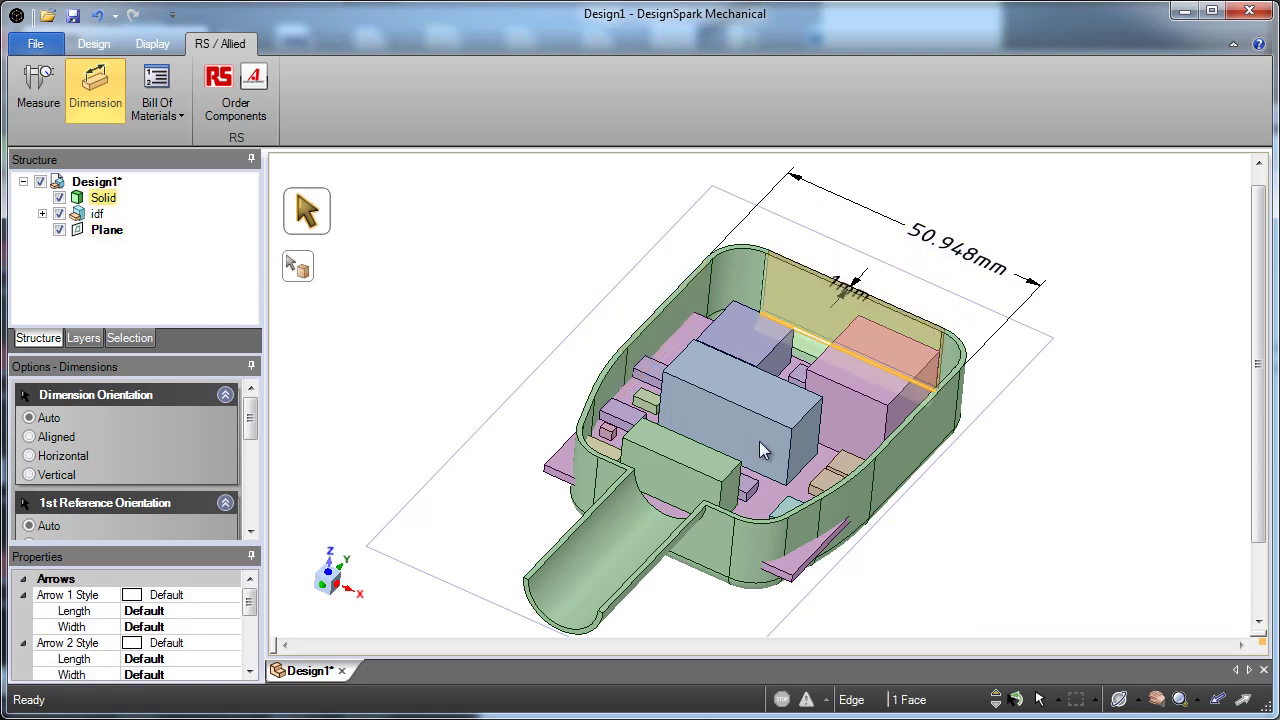
click(703, 524)
click(540, 280)
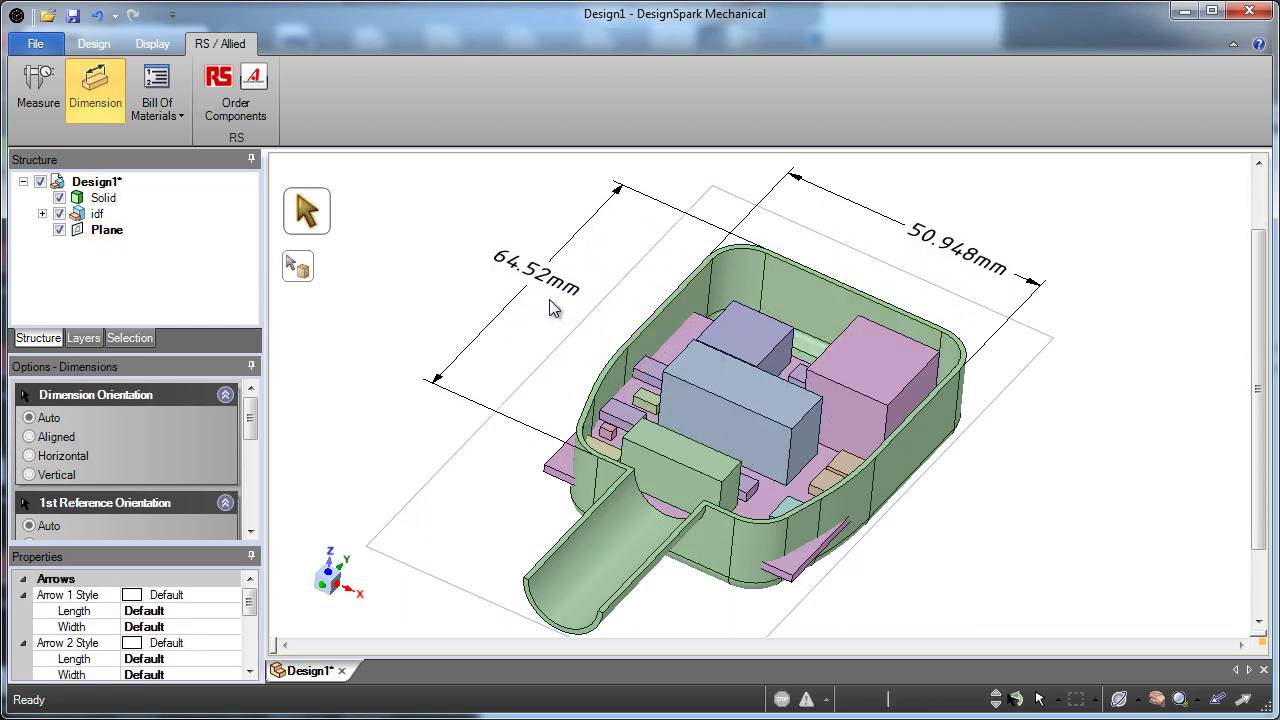
middle_drag(551, 303, 570, 331)
- Pull the enclosure's rear wall so that the length dimension is set to 60 mm
click(103, 47)
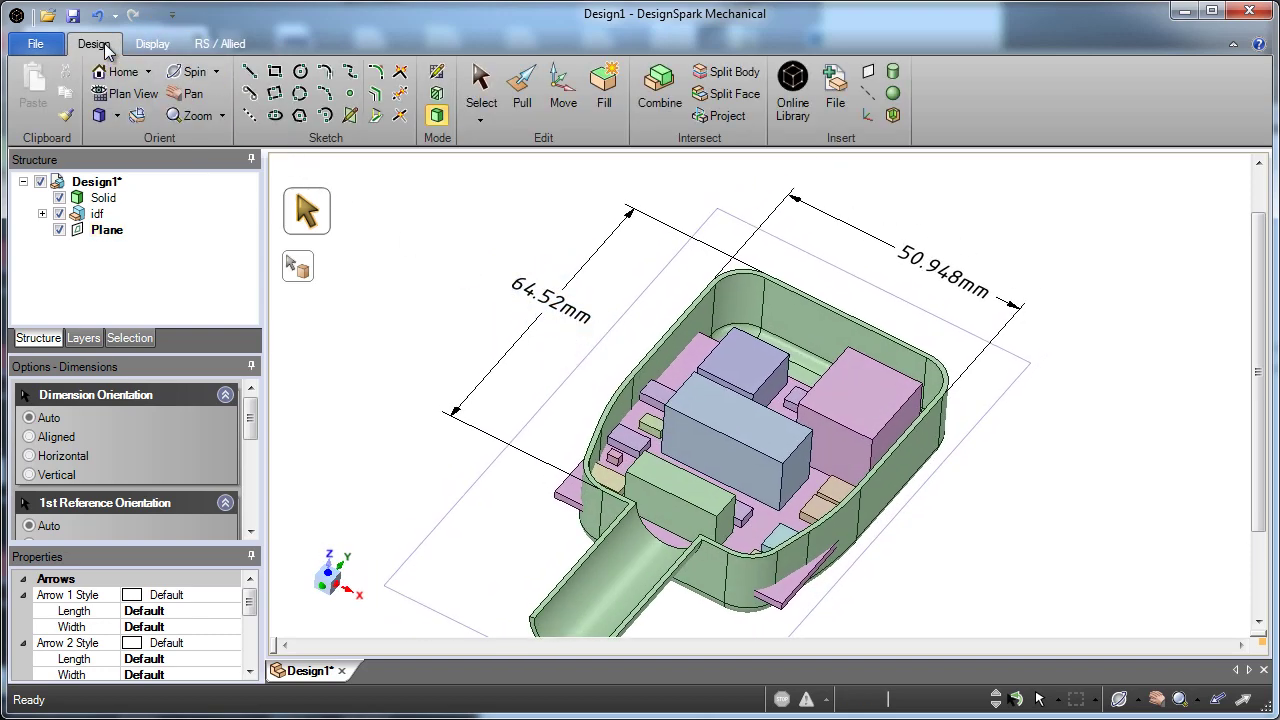
click(522, 88)
click(787, 315)
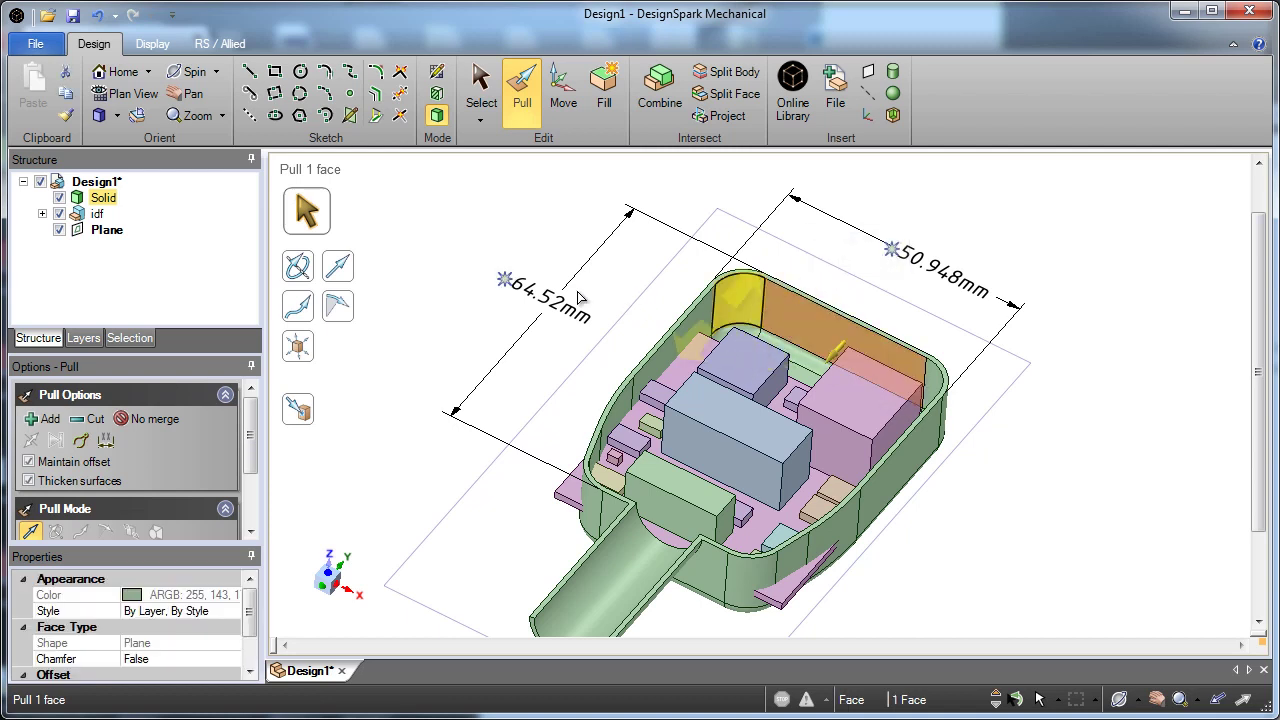
click(503, 282)
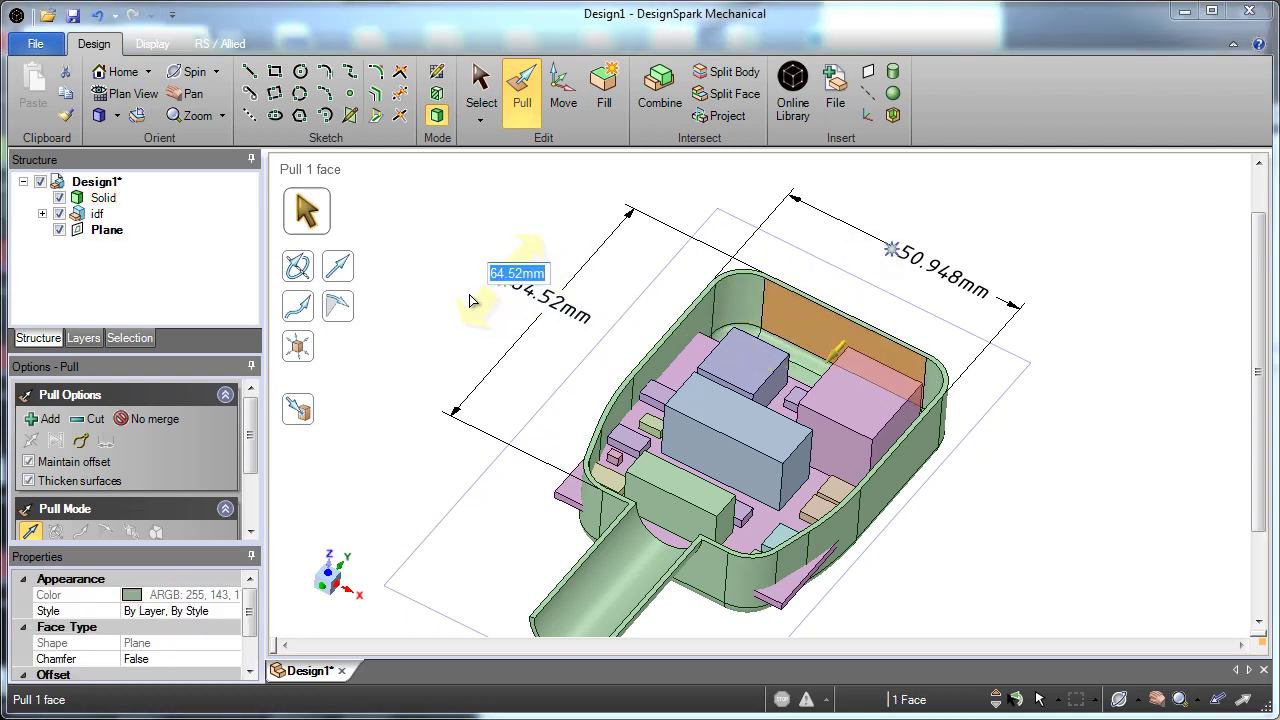
text(60)
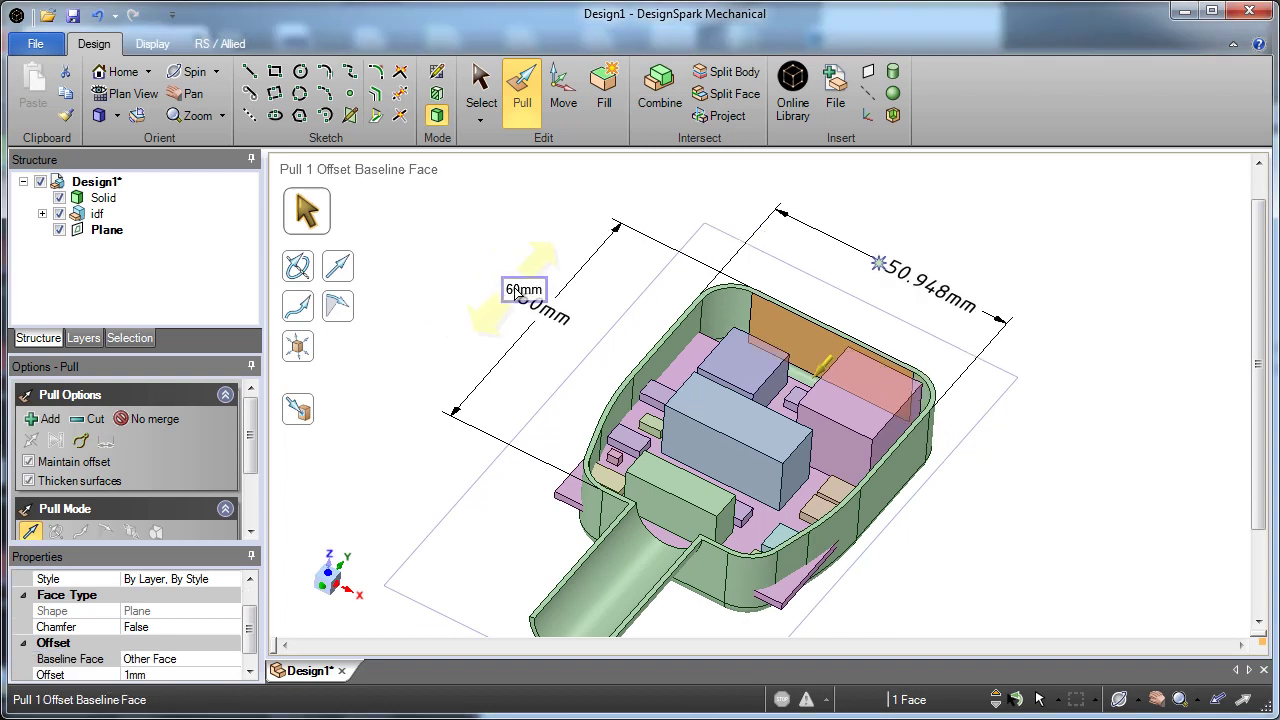
click(516, 291)
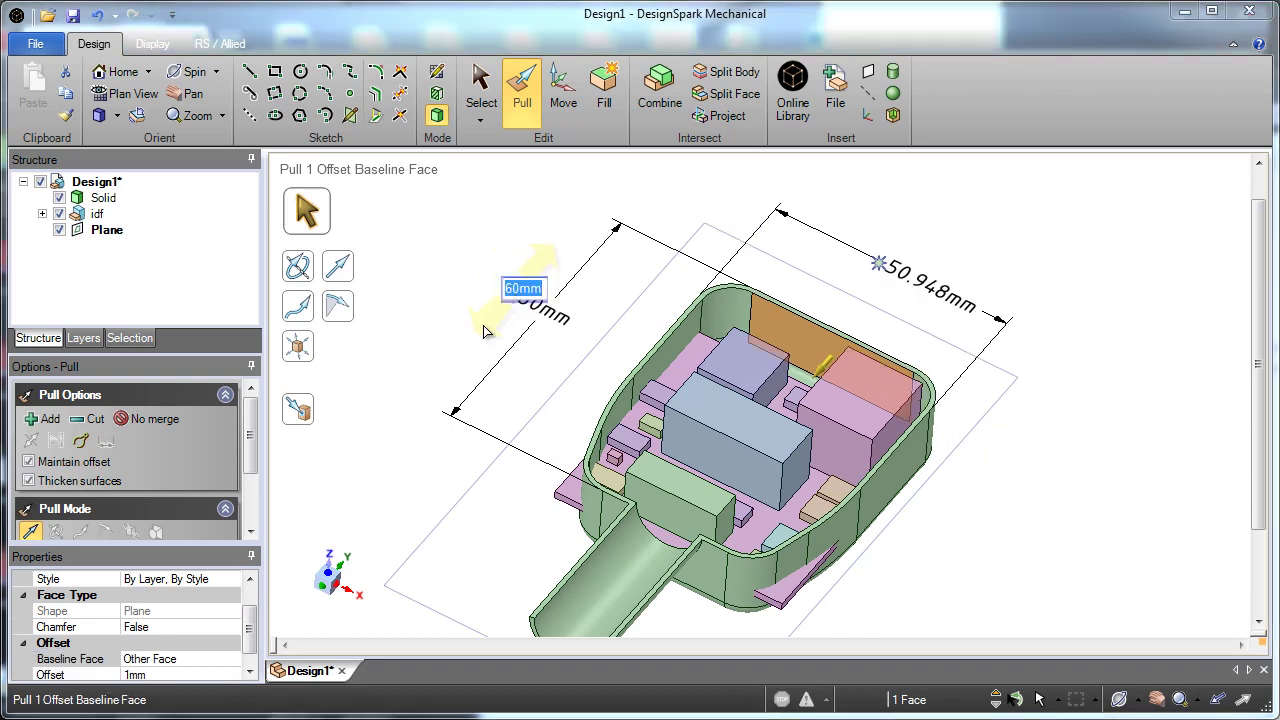
click(486, 330)
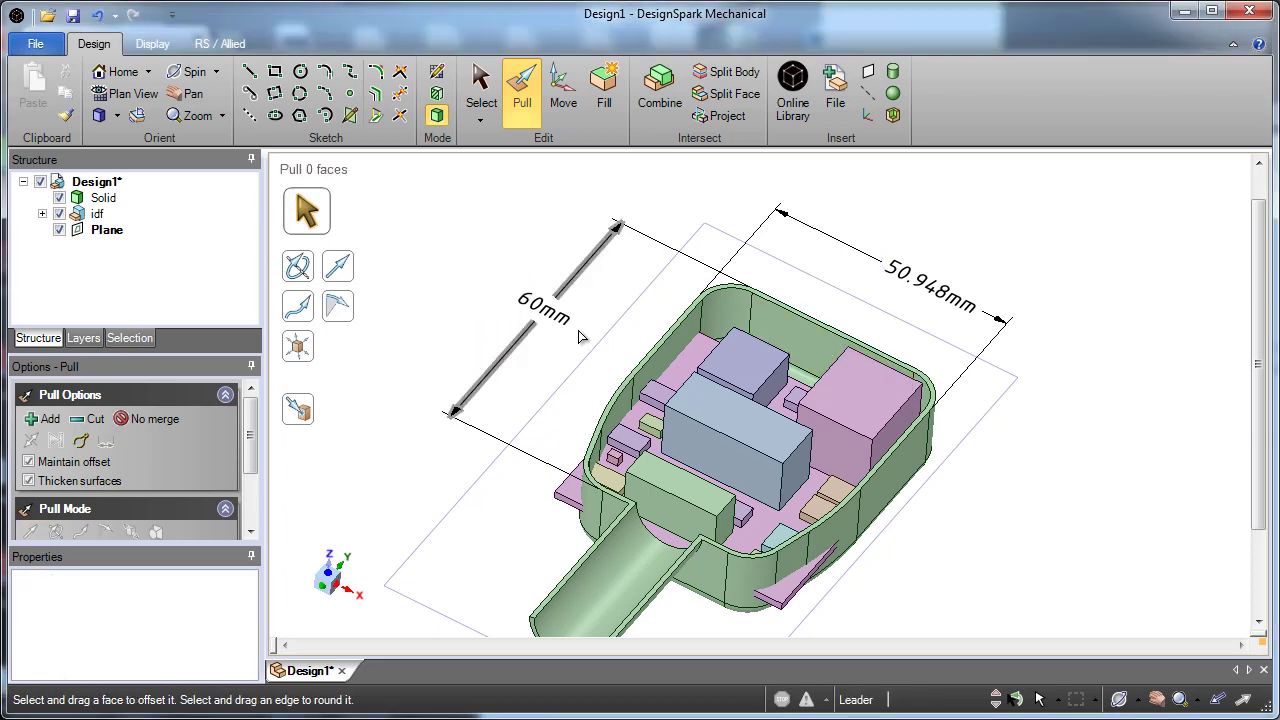
- Pull the two straight side faces outward together by 1 mm, and set the enclosure's width dimension to 60 mm
click(660, 360)
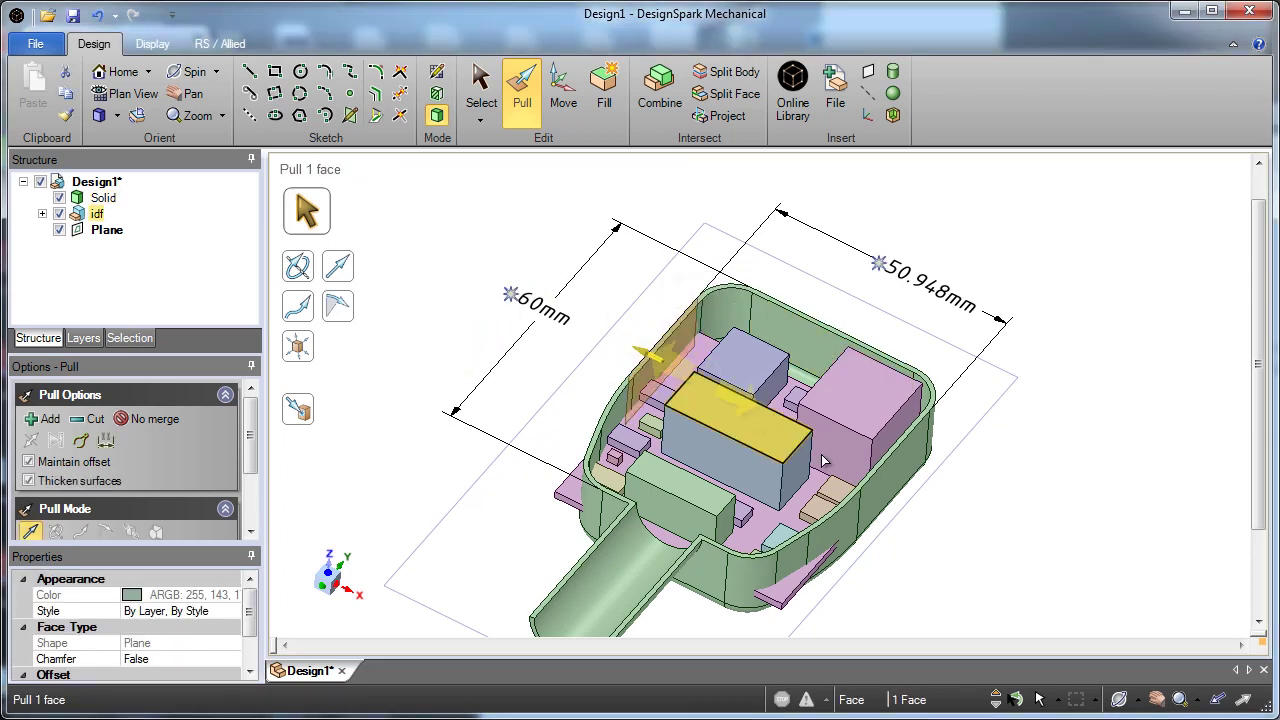
ctrl+click(886, 483)
scroll(889, 505, up, 2)
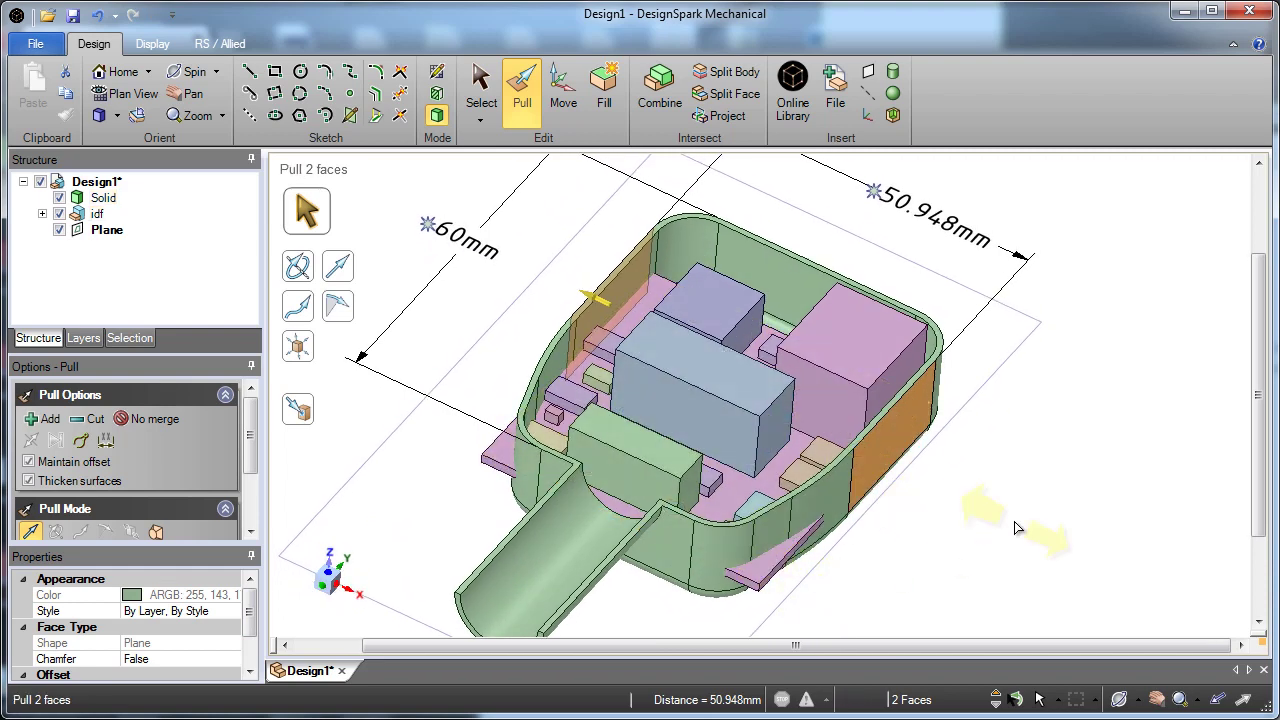
mouse_move(1008, 520)
mouse_down()
mouse_move(989, 511)
mouse_move(1013, 514)
mouse_up()
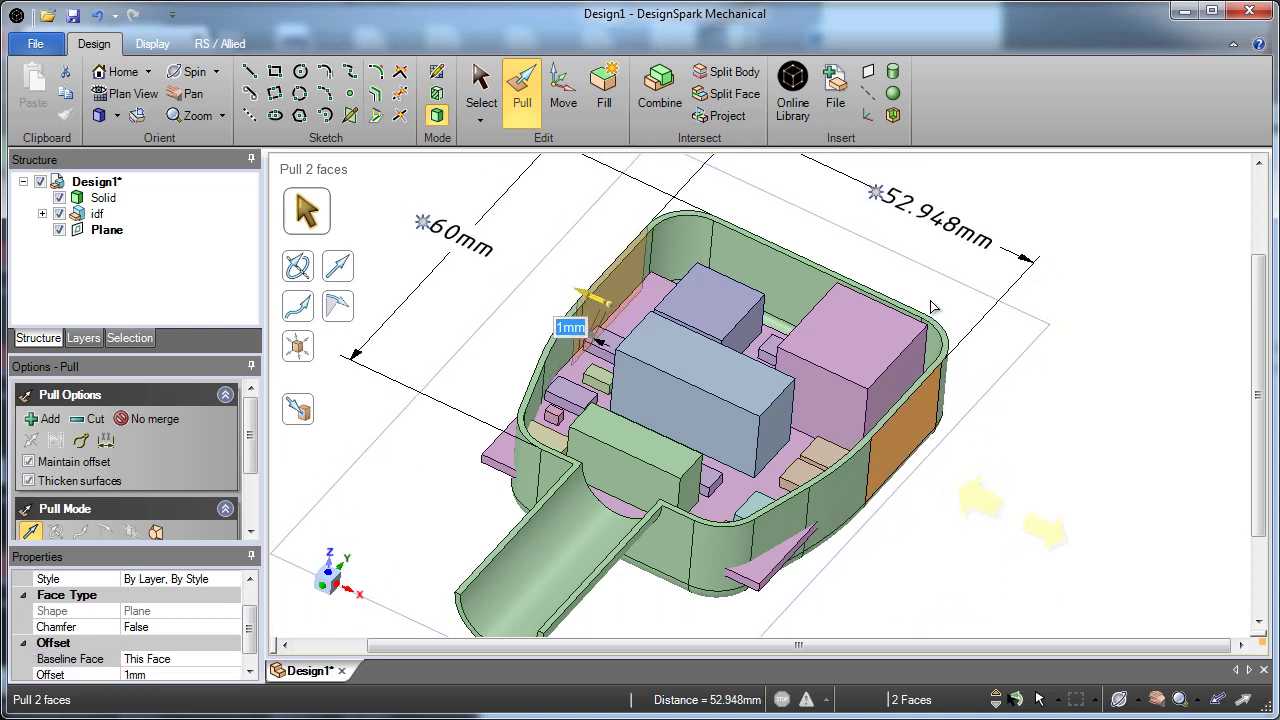
click(876, 194)
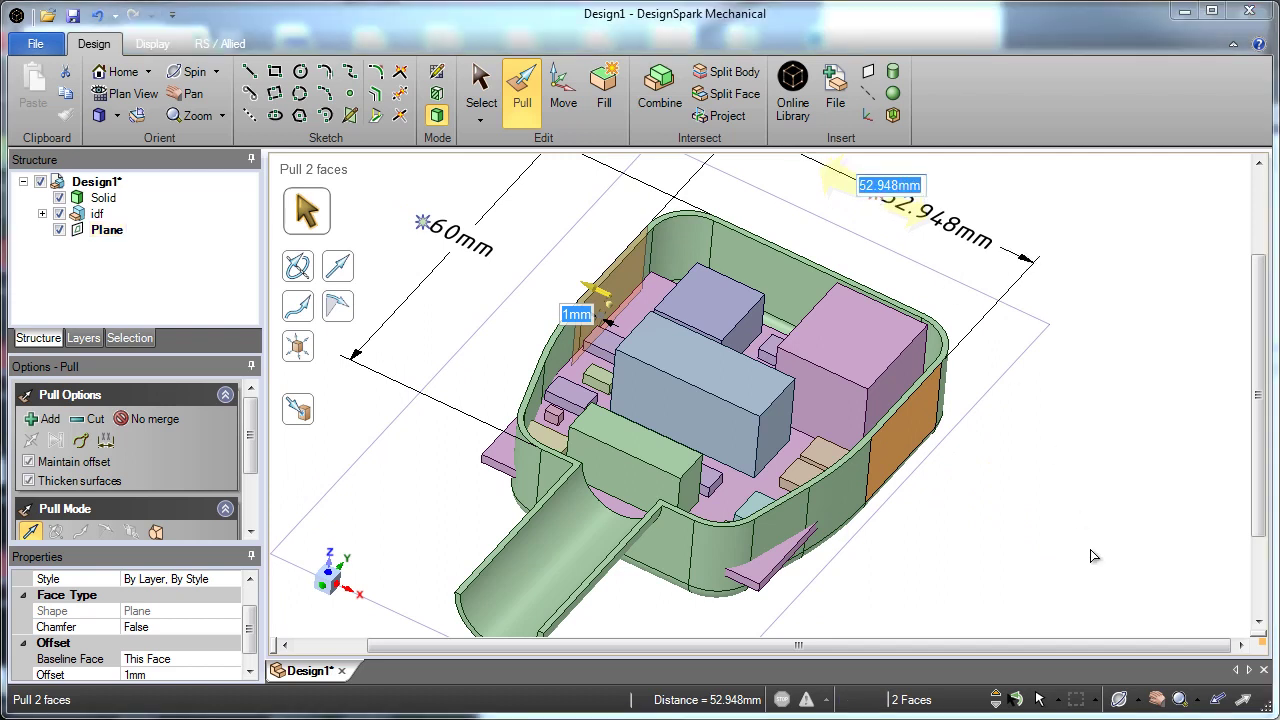
text(60)
key(Return)
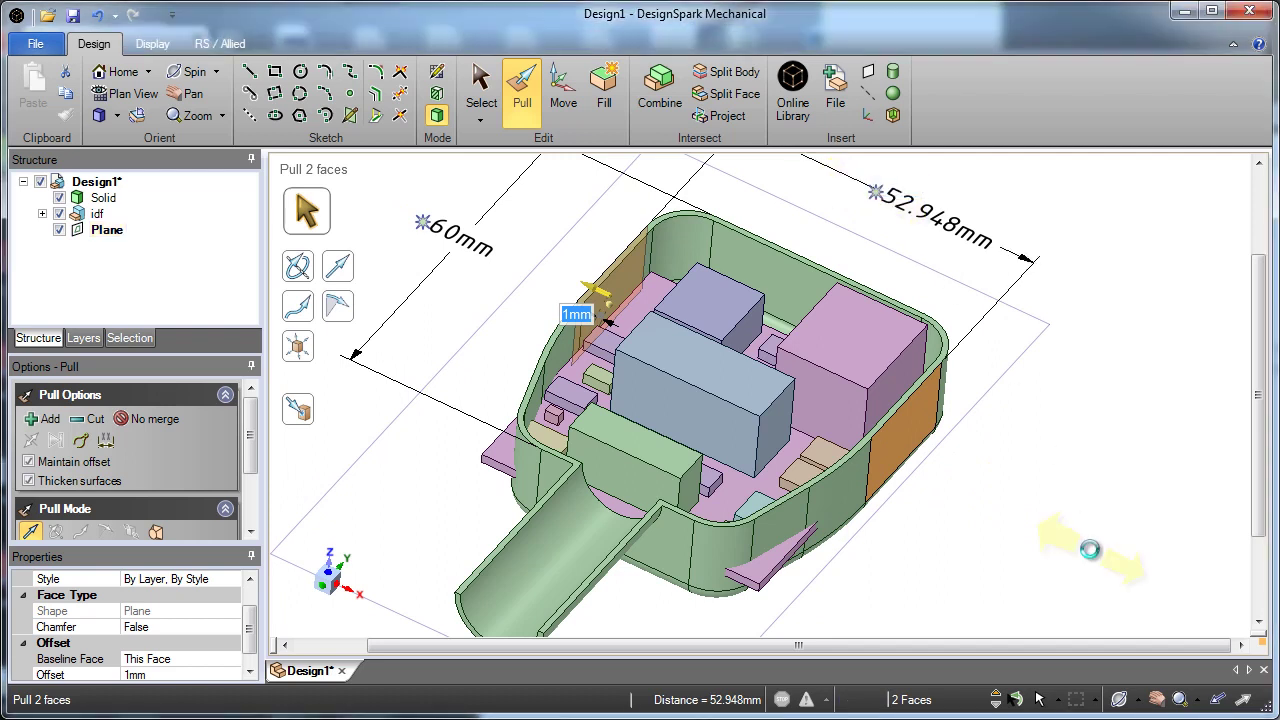
- Clear the selection of the enclosure's side faces and leave the Pull tool
drag(1090, 549, 1088, 553)
click(908, 561)
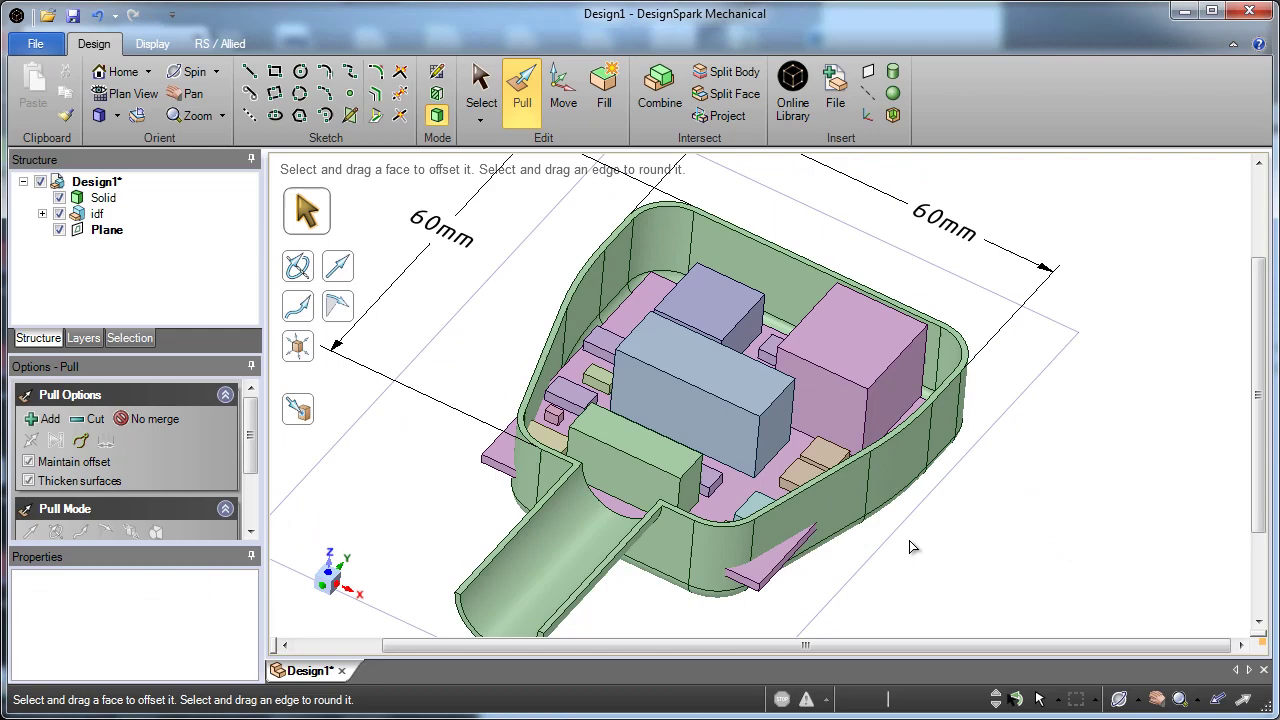
scroll(914, 530, down, 4)
middle_drag(914, 528, 1026, 391)
middle_drag(703, 406, 668, 462)
scroll(868, 420, up, 3)
key(Escape)
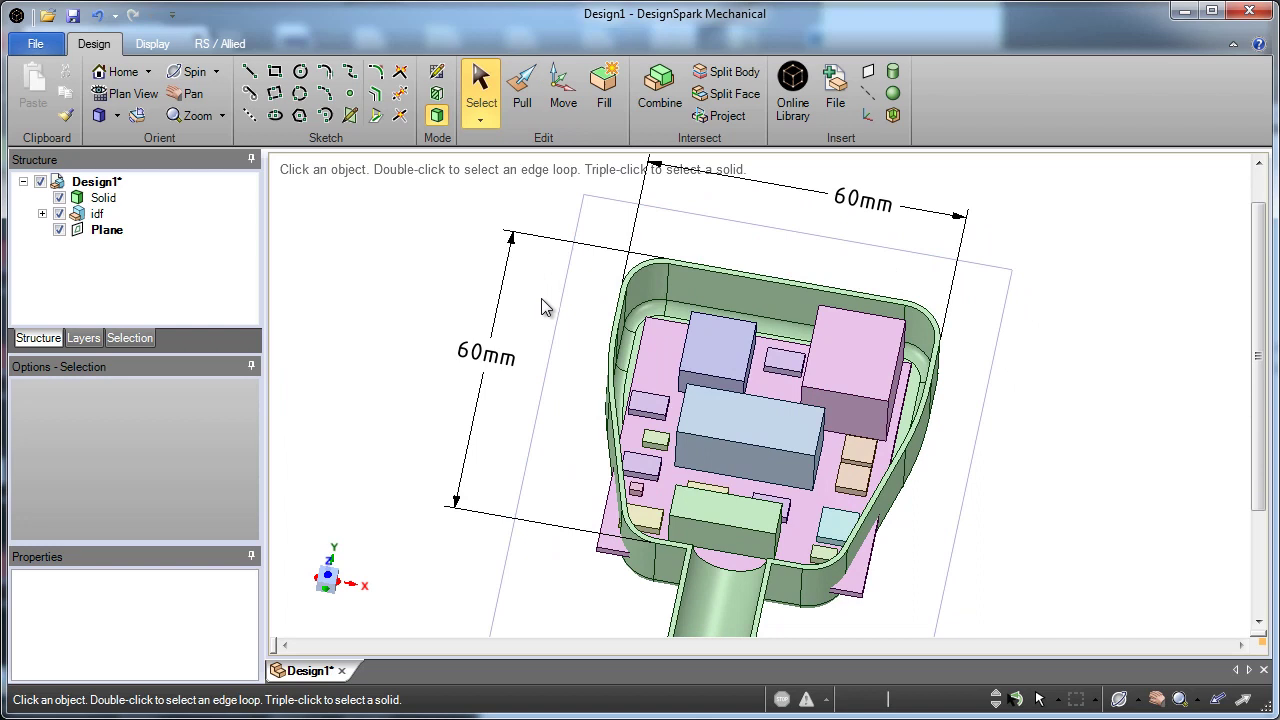
- Replace the idf circuit board component with the idf2.idb file from the rev 2 folder
right_click(110, 220)
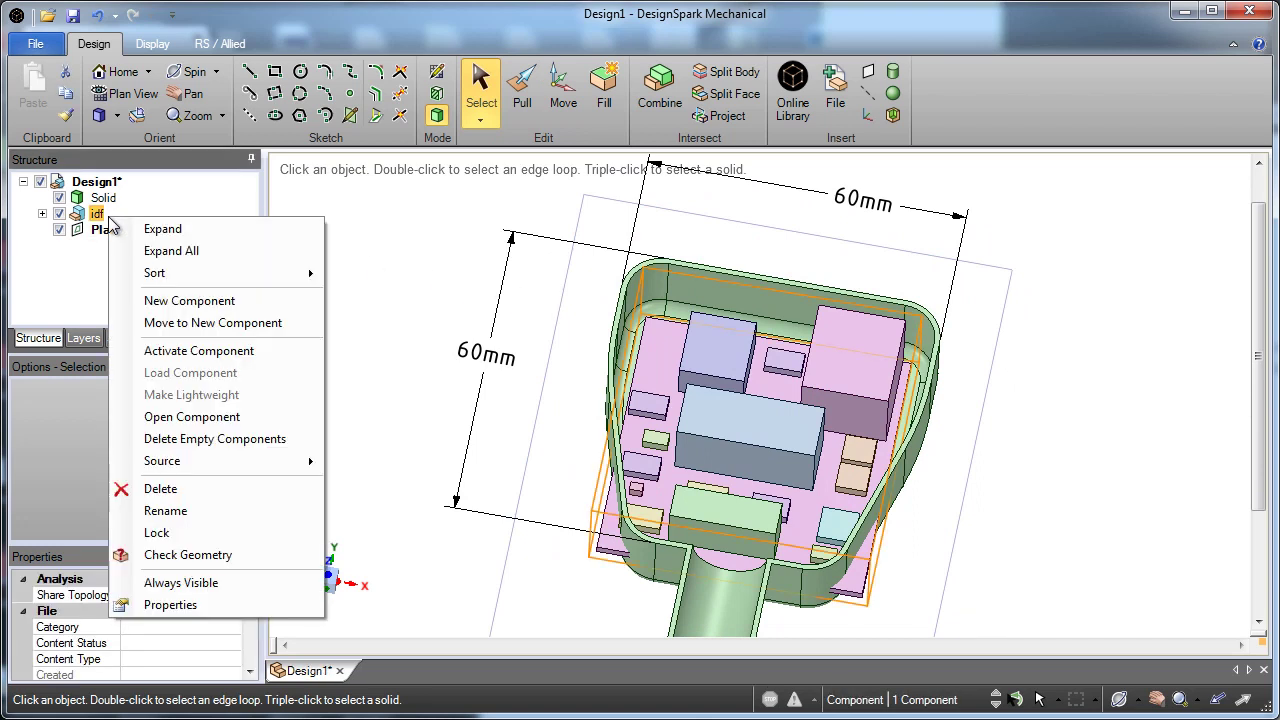
mouse_move(287, 462)
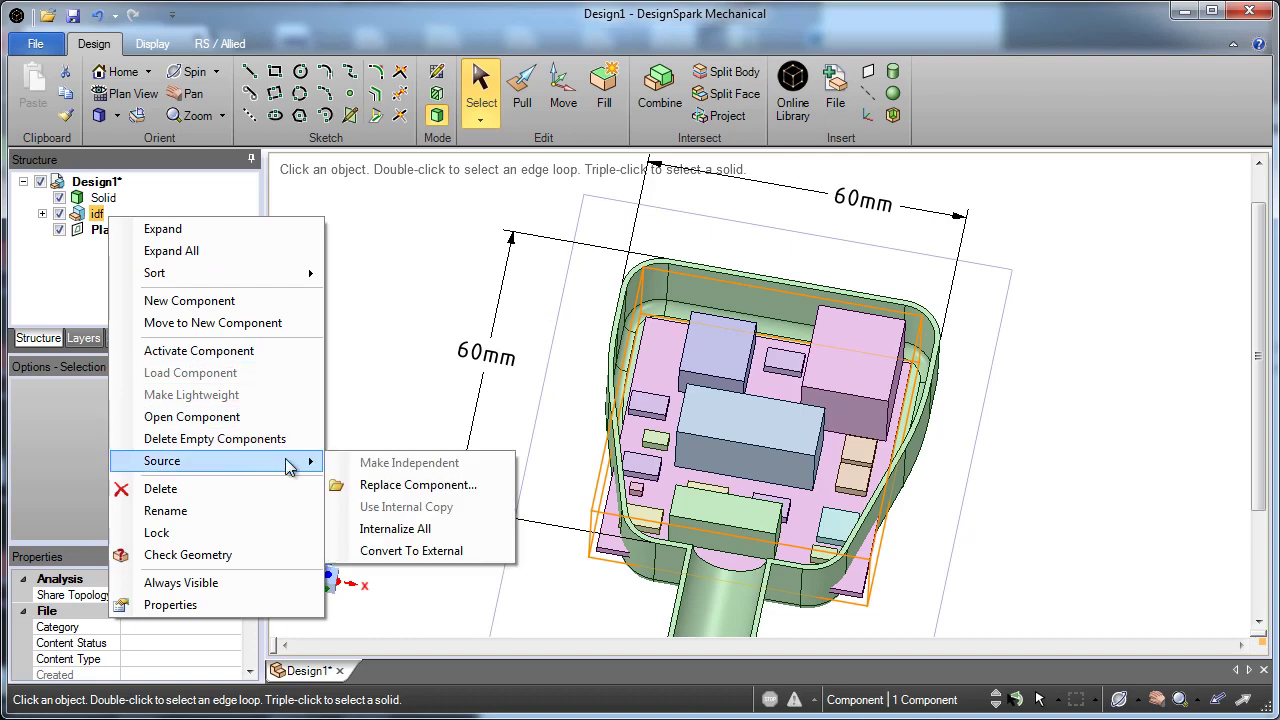
click(400, 485)
double_click(246, 162)
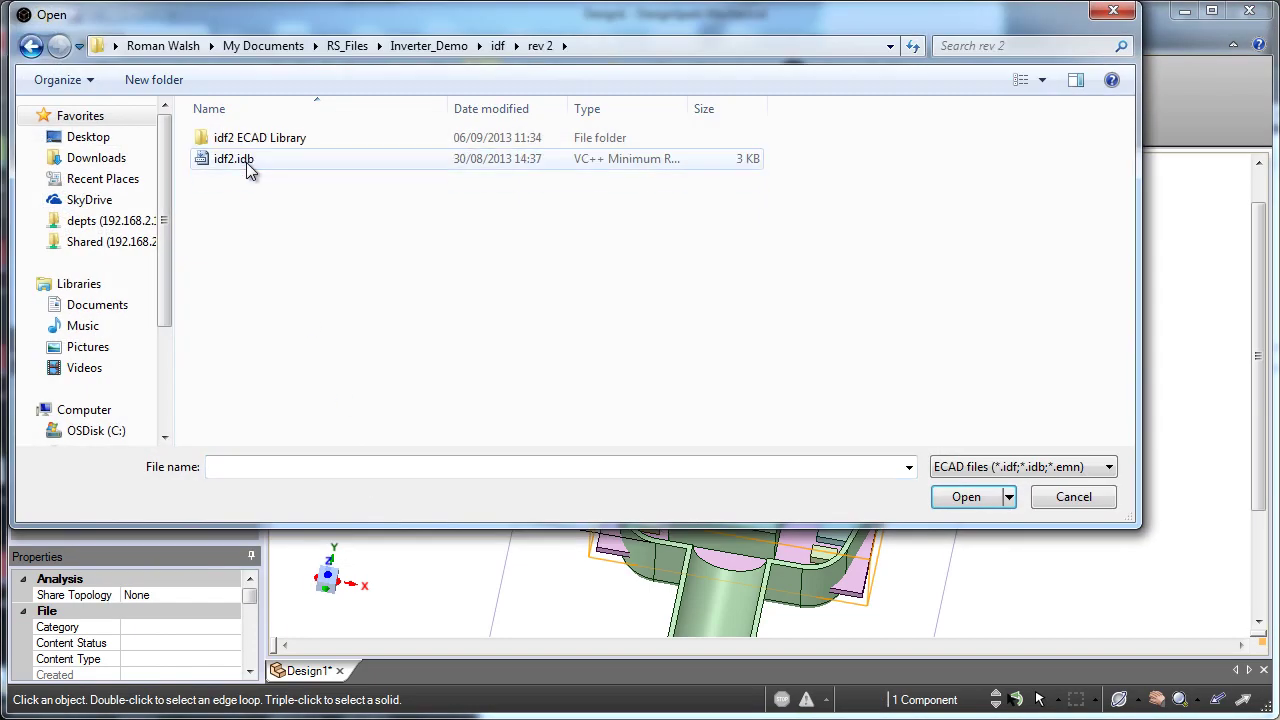
double_click(242, 160)
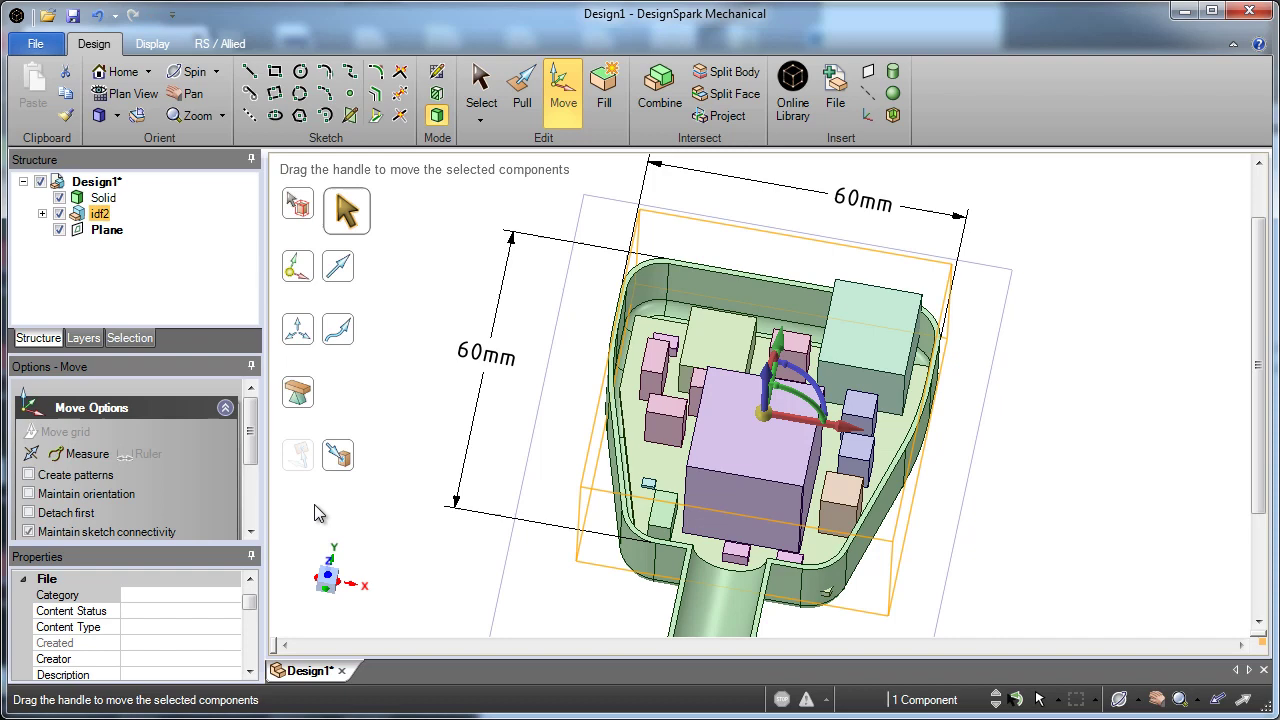
- Move the idf2 board within its own plane, seen from above, so that its outline sits inside the enclosure walls
click(329, 578)
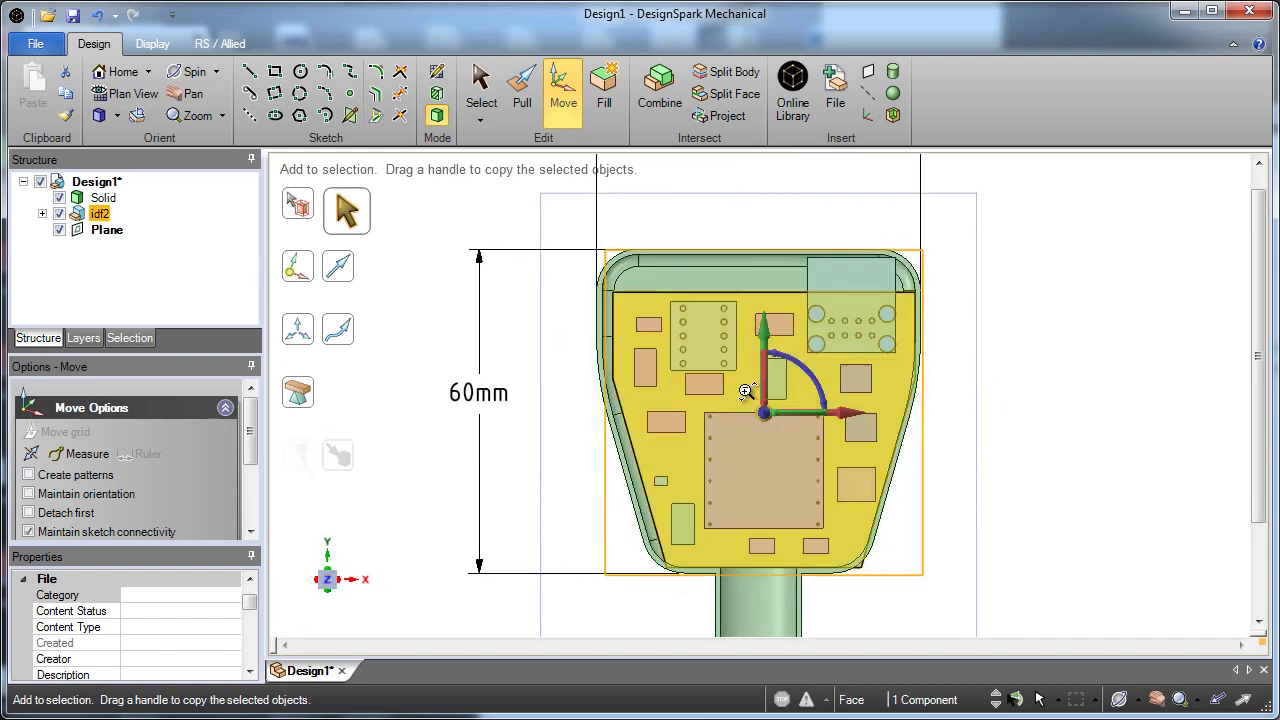
scroll(779, 409, up, 1)
key(alt)
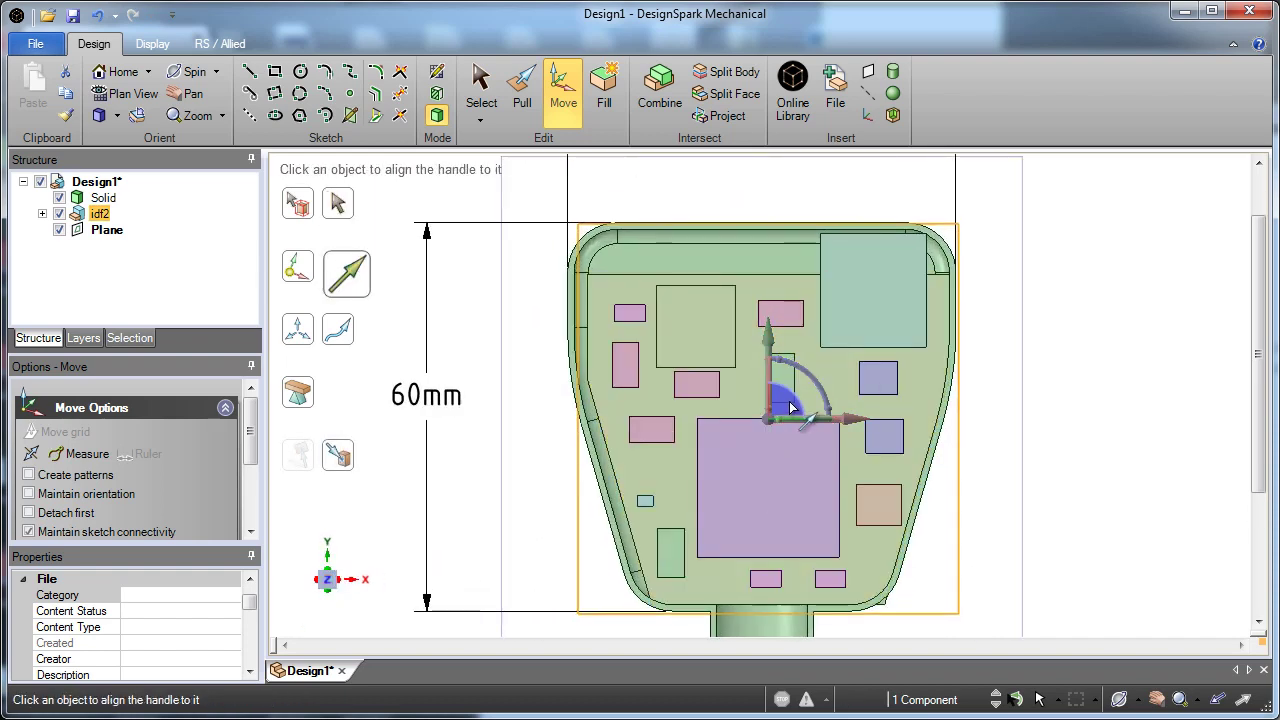
drag(790, 407, 784, 386)
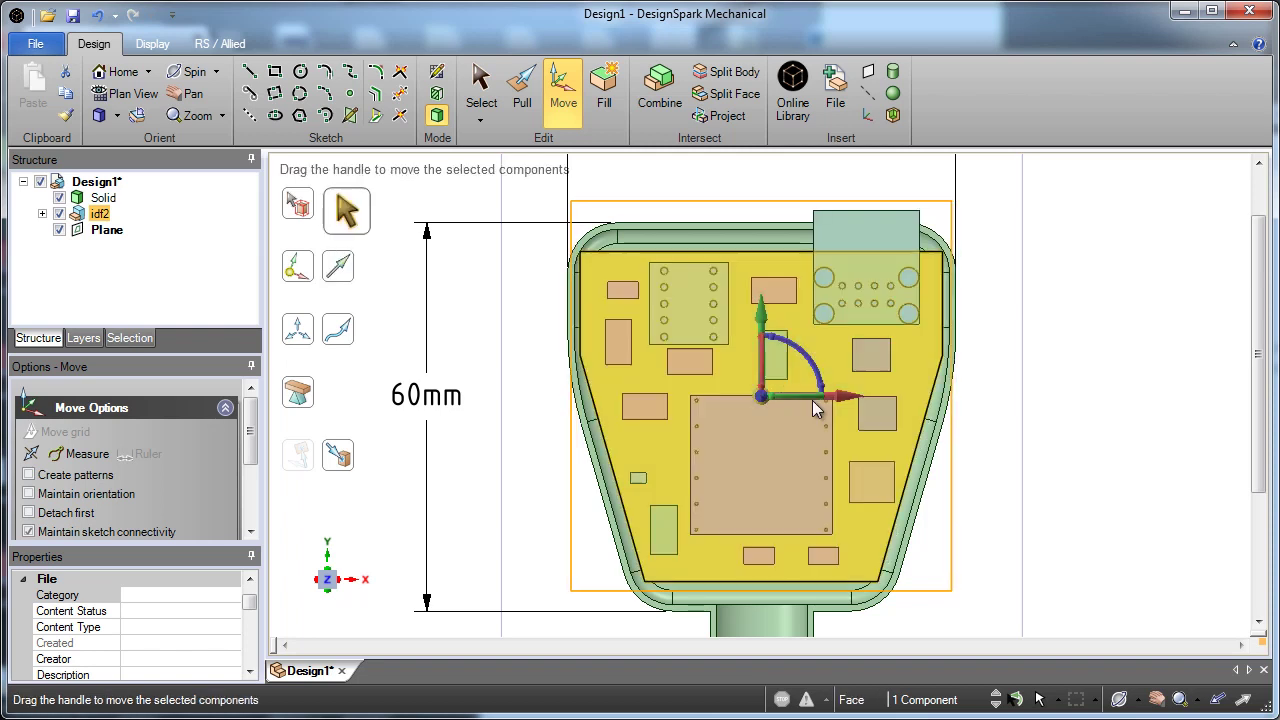
click(1116, 412)
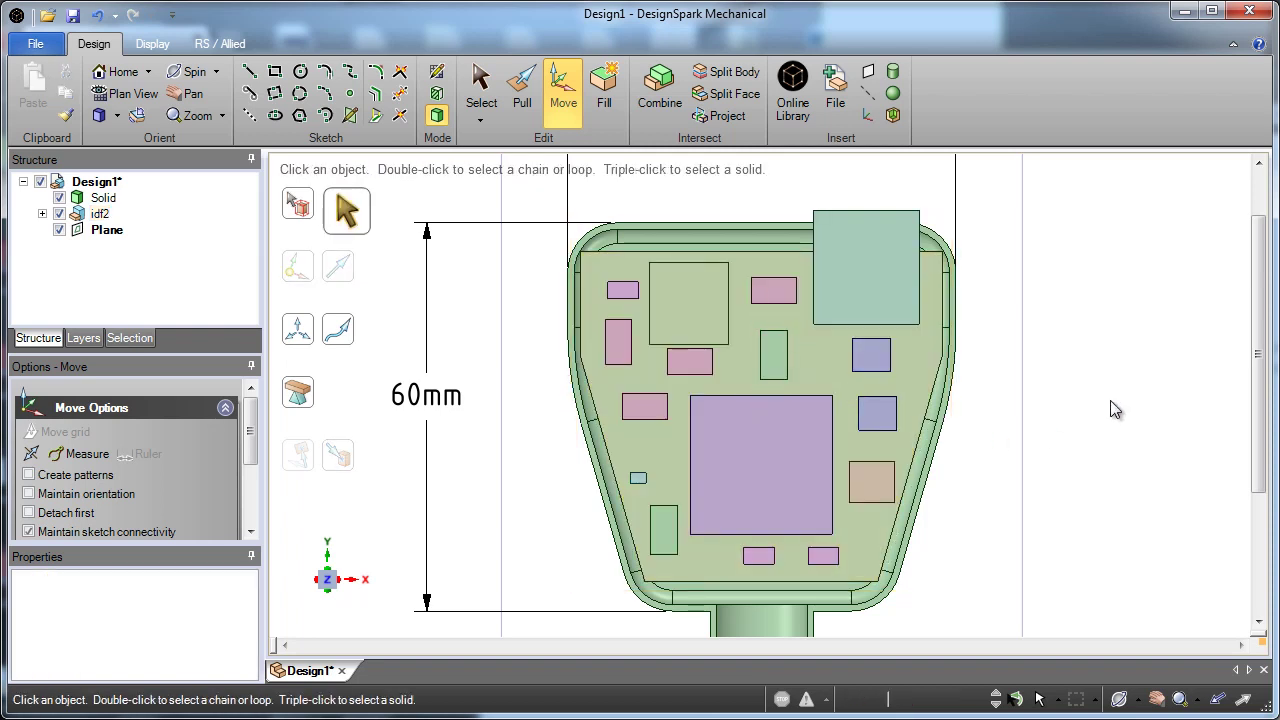
middle_drag(1116, 410, 783, 321)
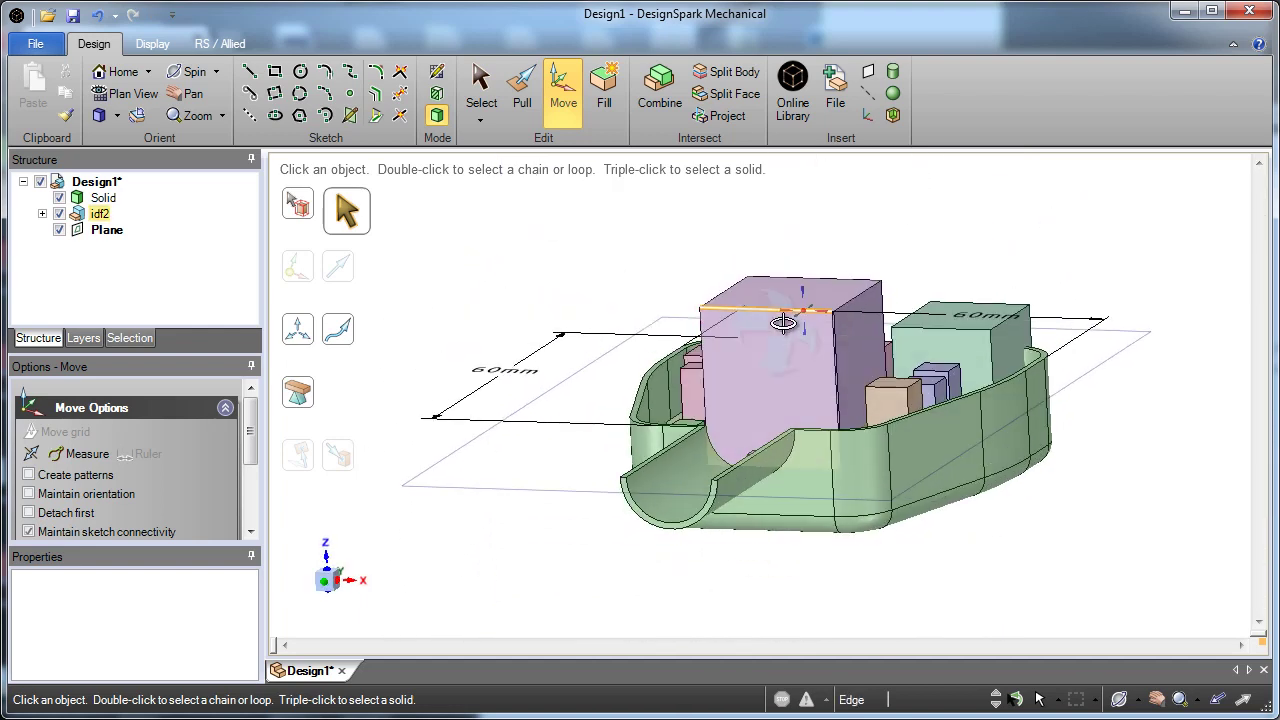
- Open the online component library in the browser and search the RS Components catalogue for "toroidal transformer"
click(800, 104)
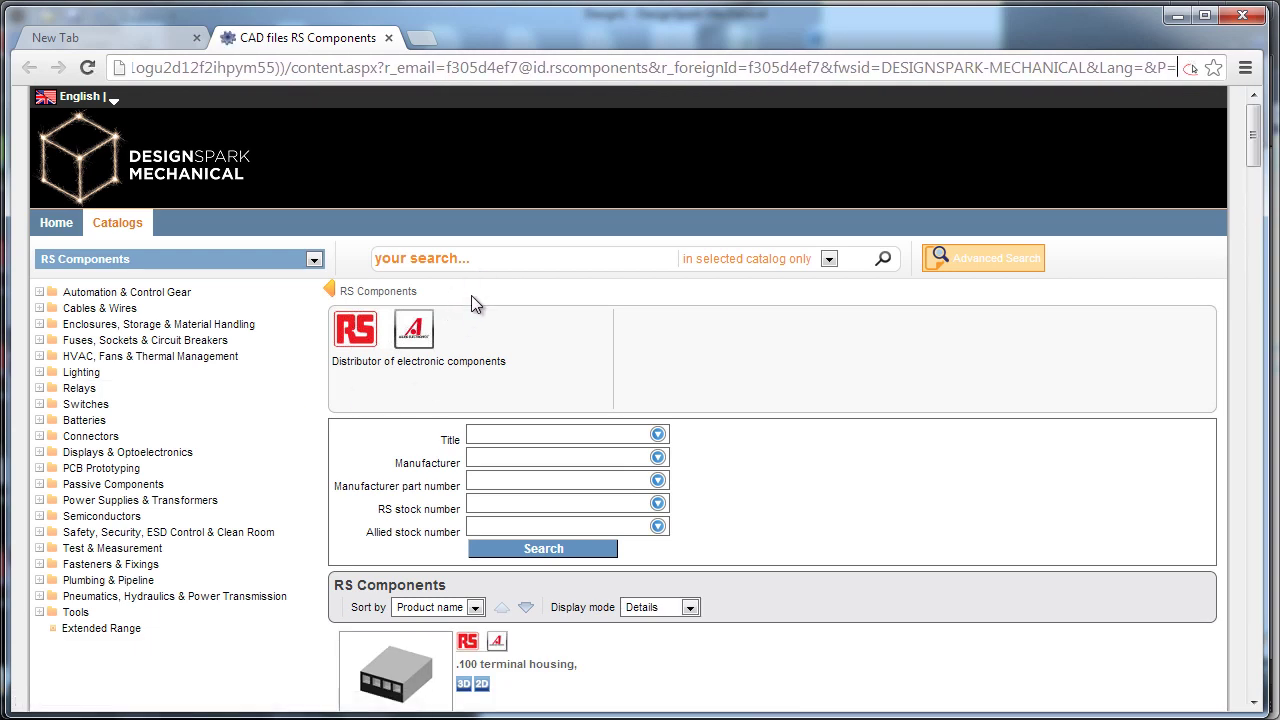
click(514, 256)
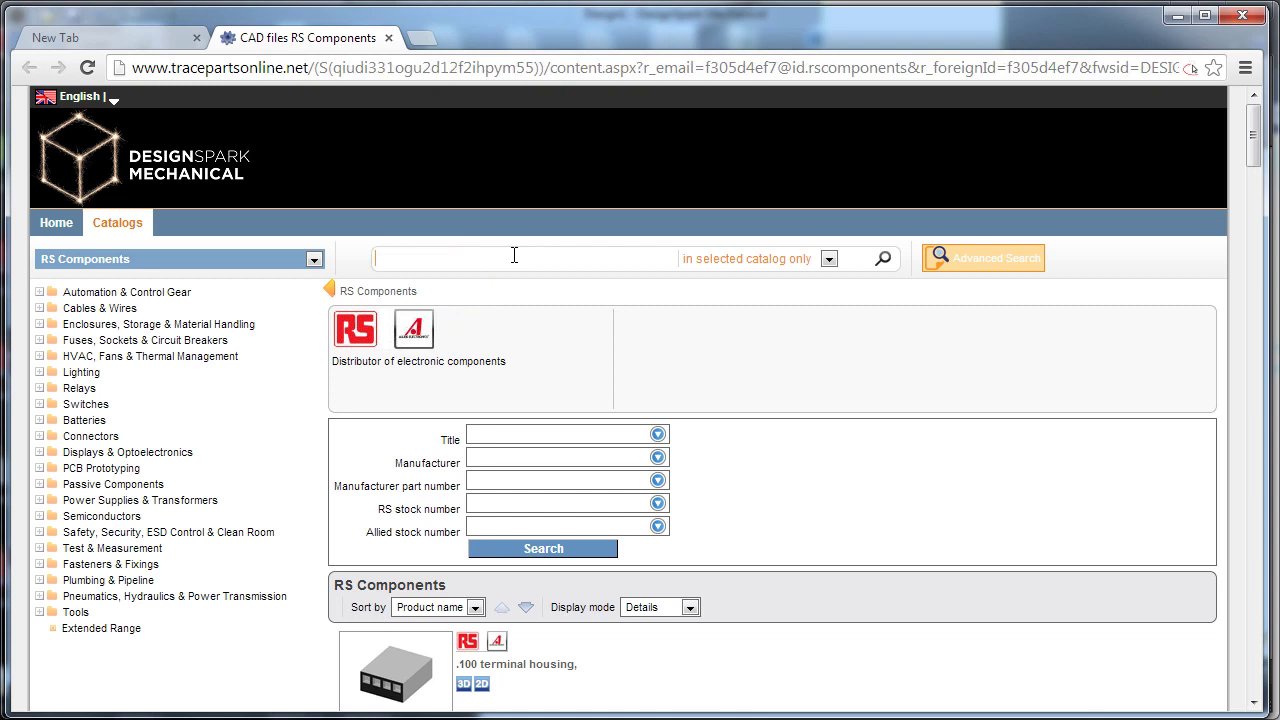
text(t)
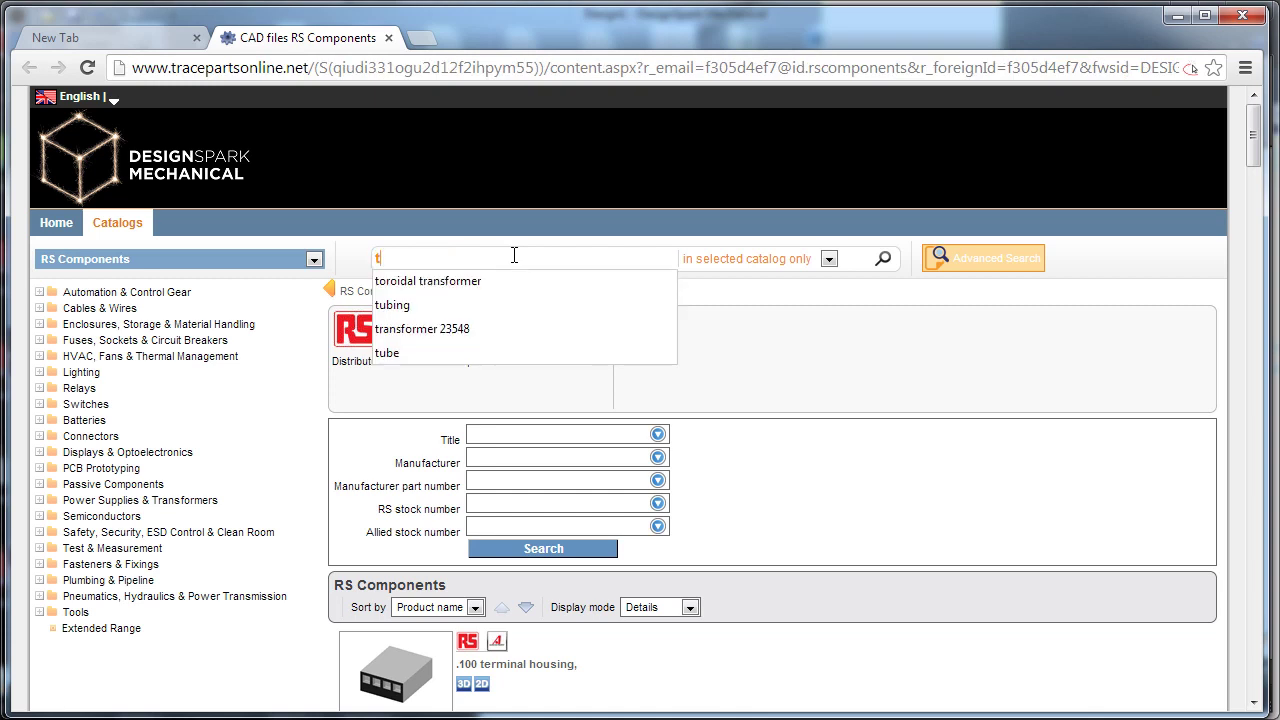
key(Down)
key(Return)
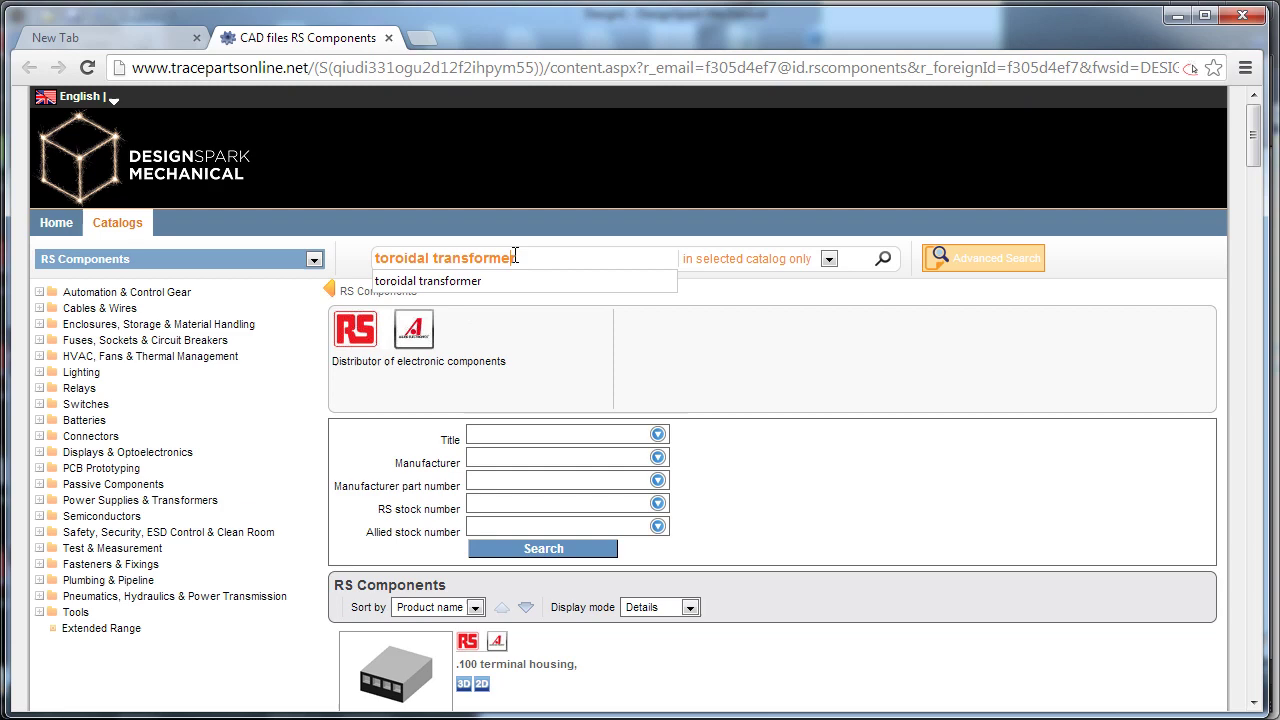
key(Return)
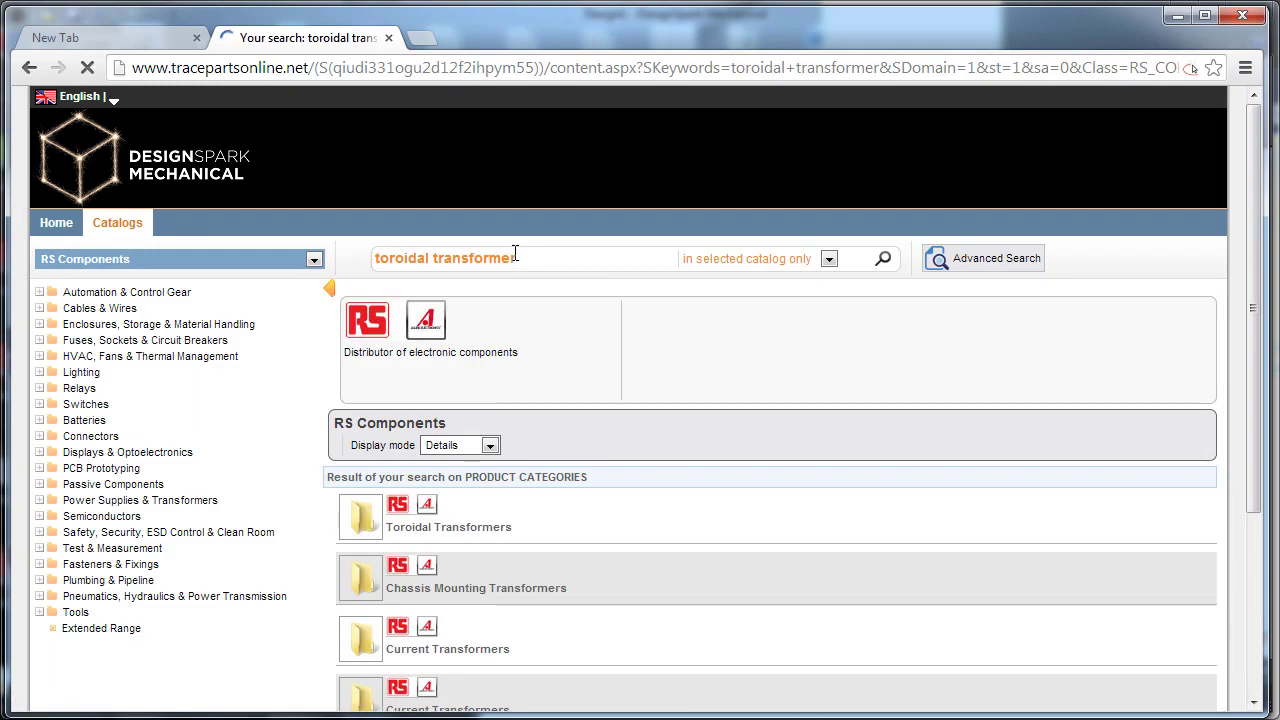
- Open the second listed product, Toroidal Transformer, PCB Mounting, 1.6VA, Prim 2x, and rotate its 3D preview
scroll(272, 406, down, 5)
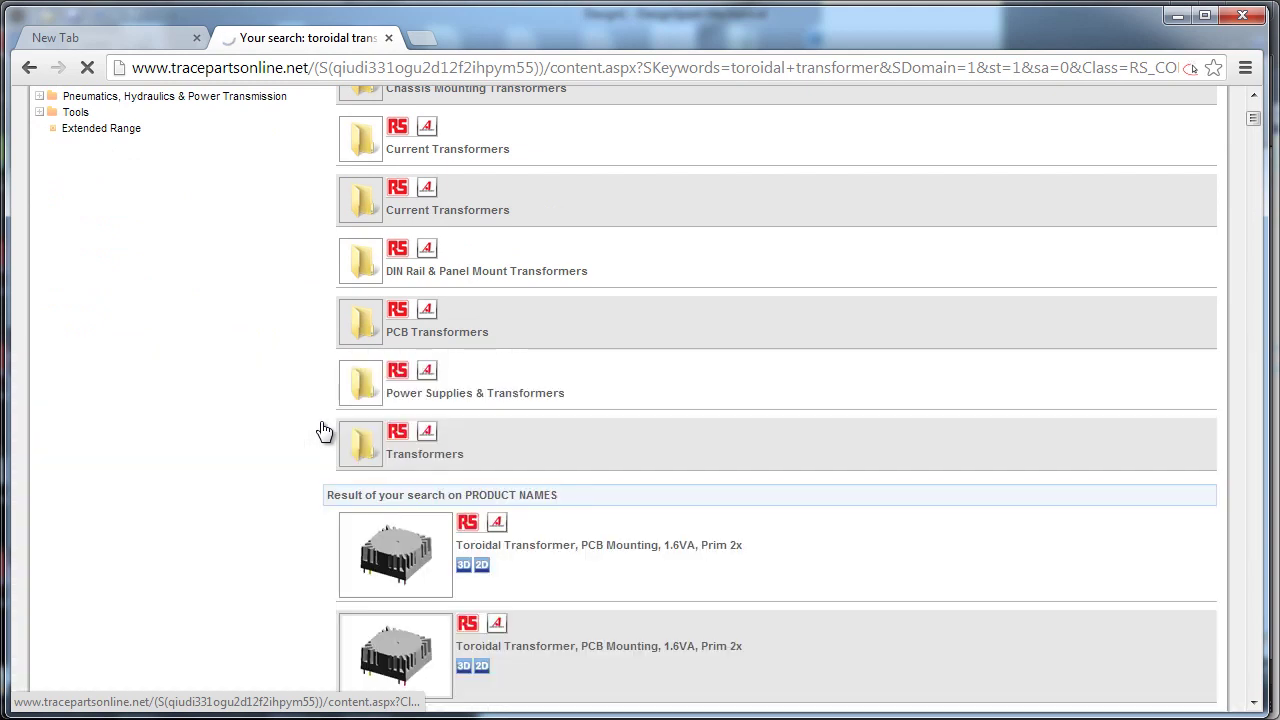
scroll(290, 440, down, 2)
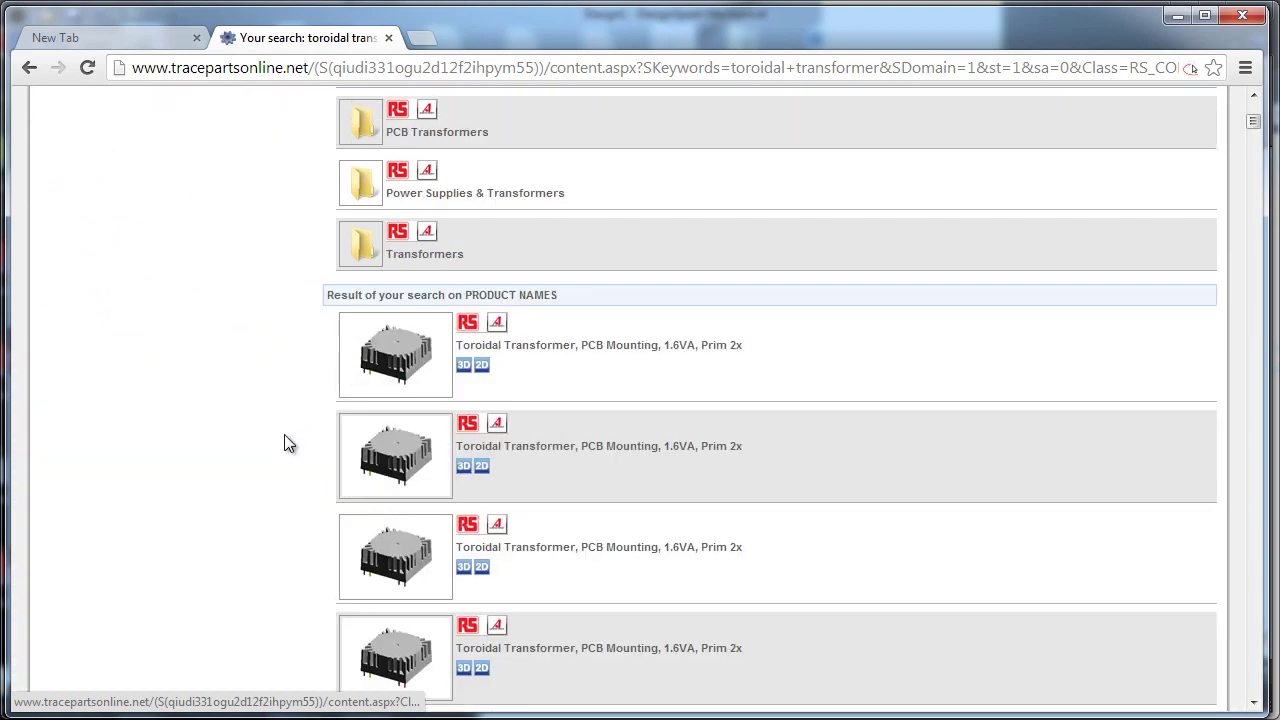
click(407, 460)
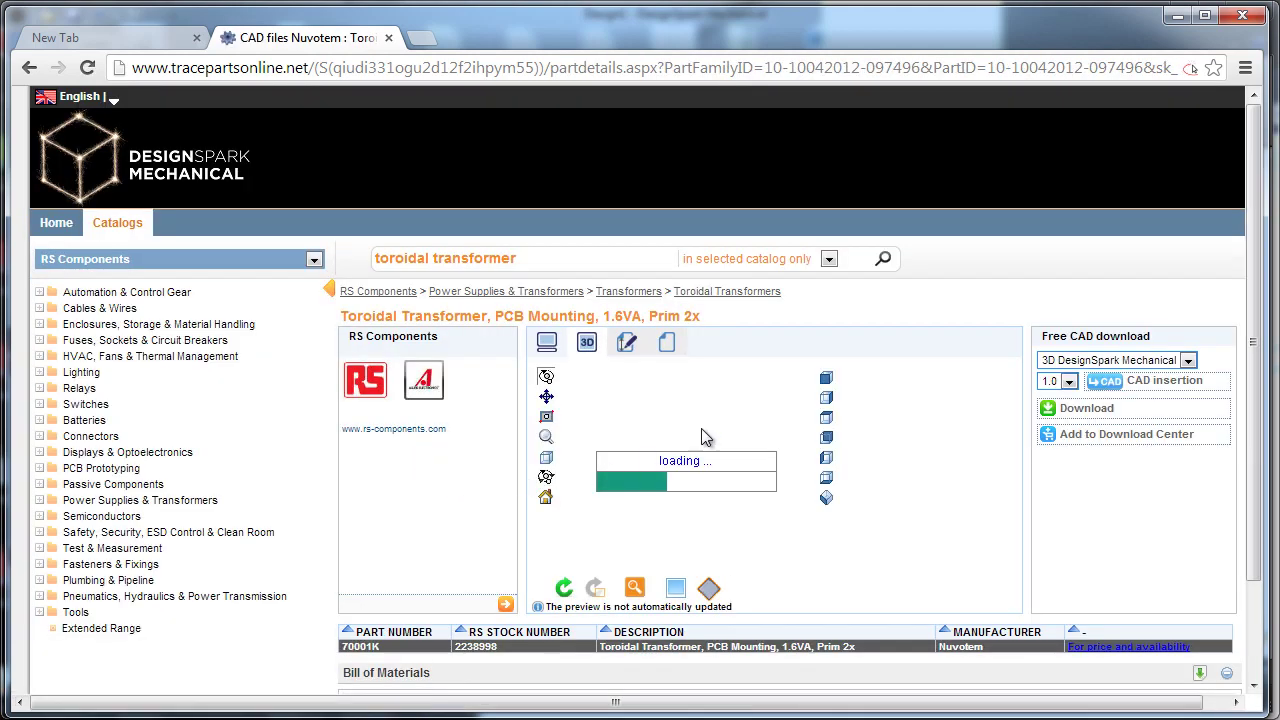
drag(676, 465, 749, 501)
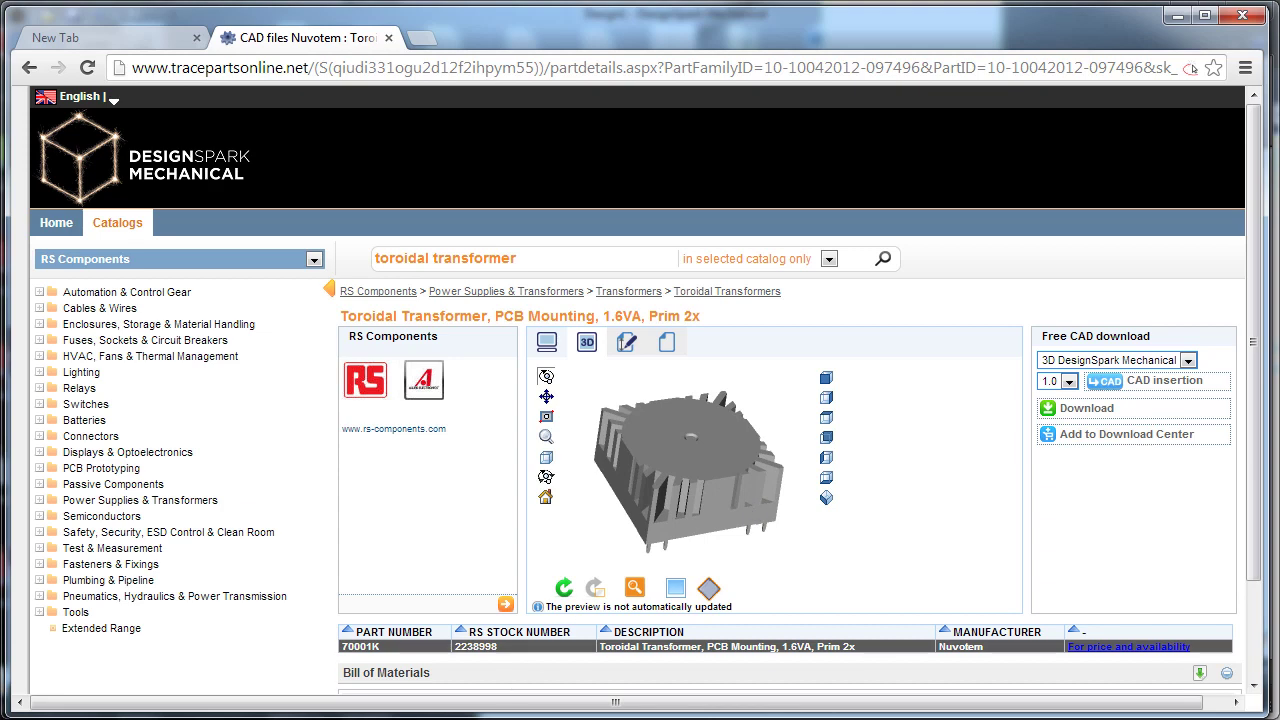
- Switch back to DesignSpark Mechanical and replace the board's trans54321 (T1) component with the 23548 model from the "transformer option 2 23548" folder
key(alt+Tab)
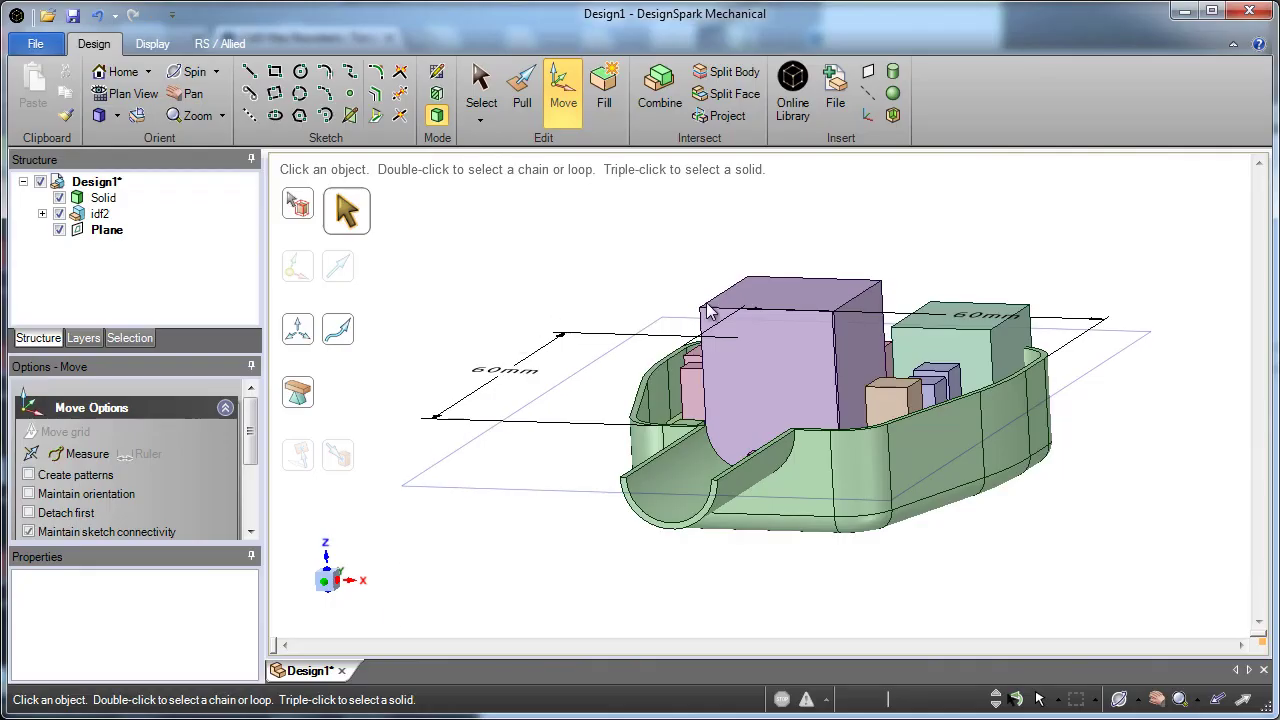
middle_drag(708, 311, 617, 474)
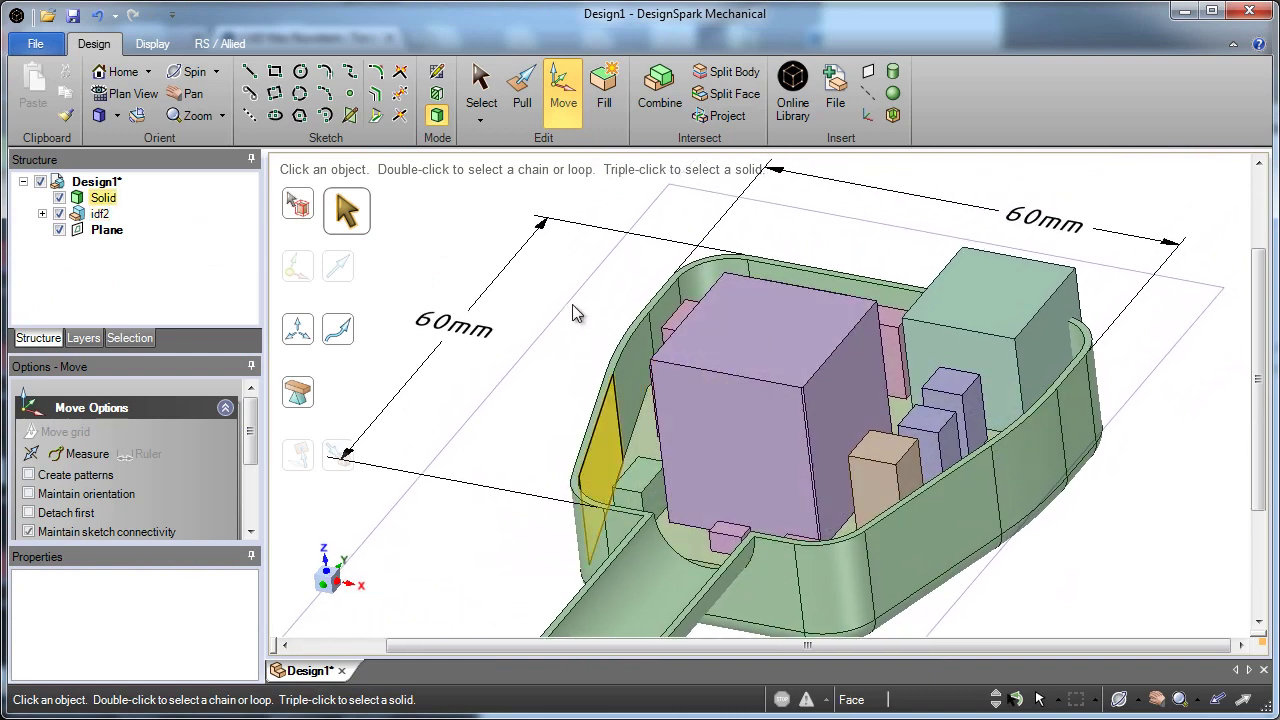
click(40, 215)
scroll(170, 255, down, 6)
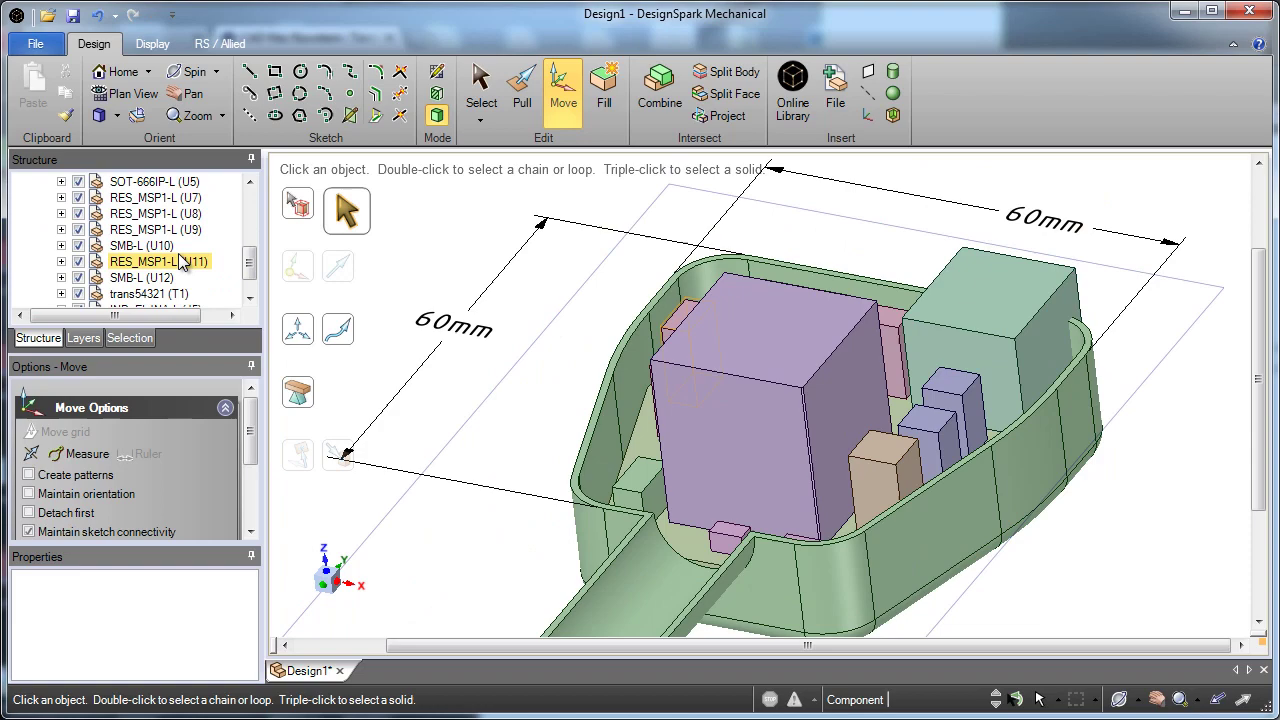
scroll(180, 255, down, 1)
click(175, 261)
right_click(171, 262)
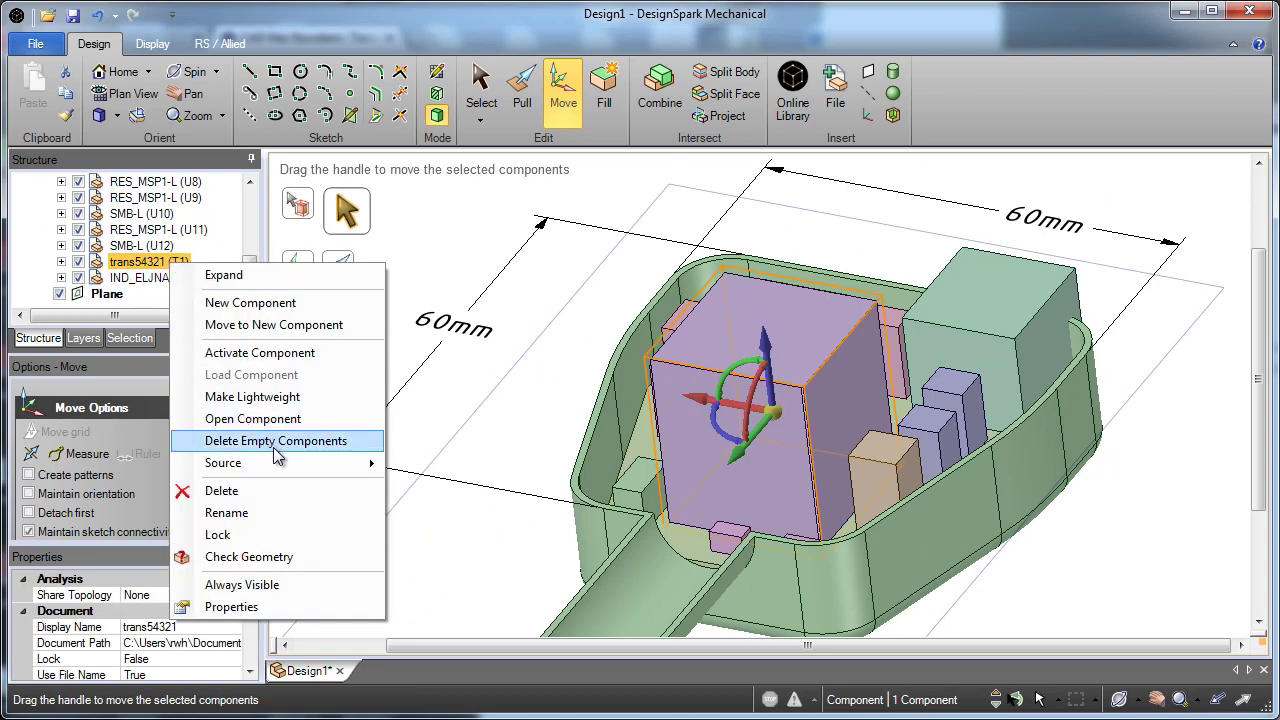
mouse_move(284, 465)
click(445, 488)
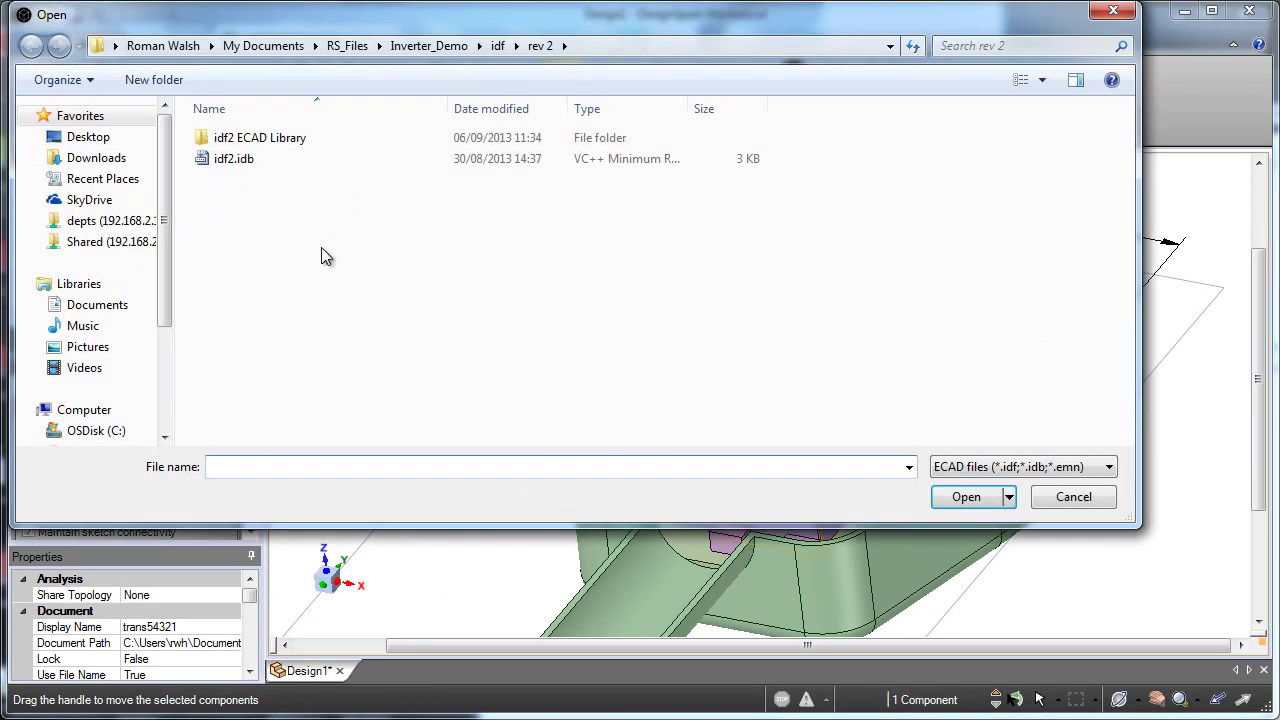
click(497, 45)
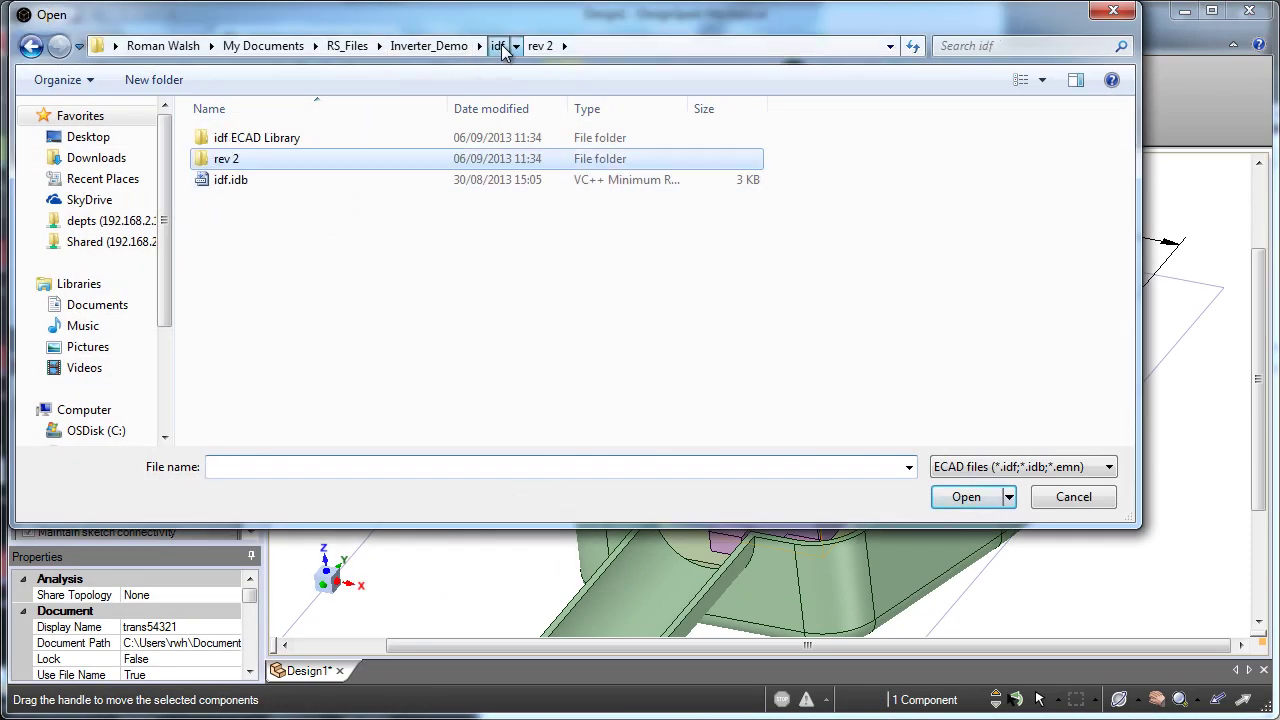
click(429, 46)
click(265, 182)
double_click(265, 182)
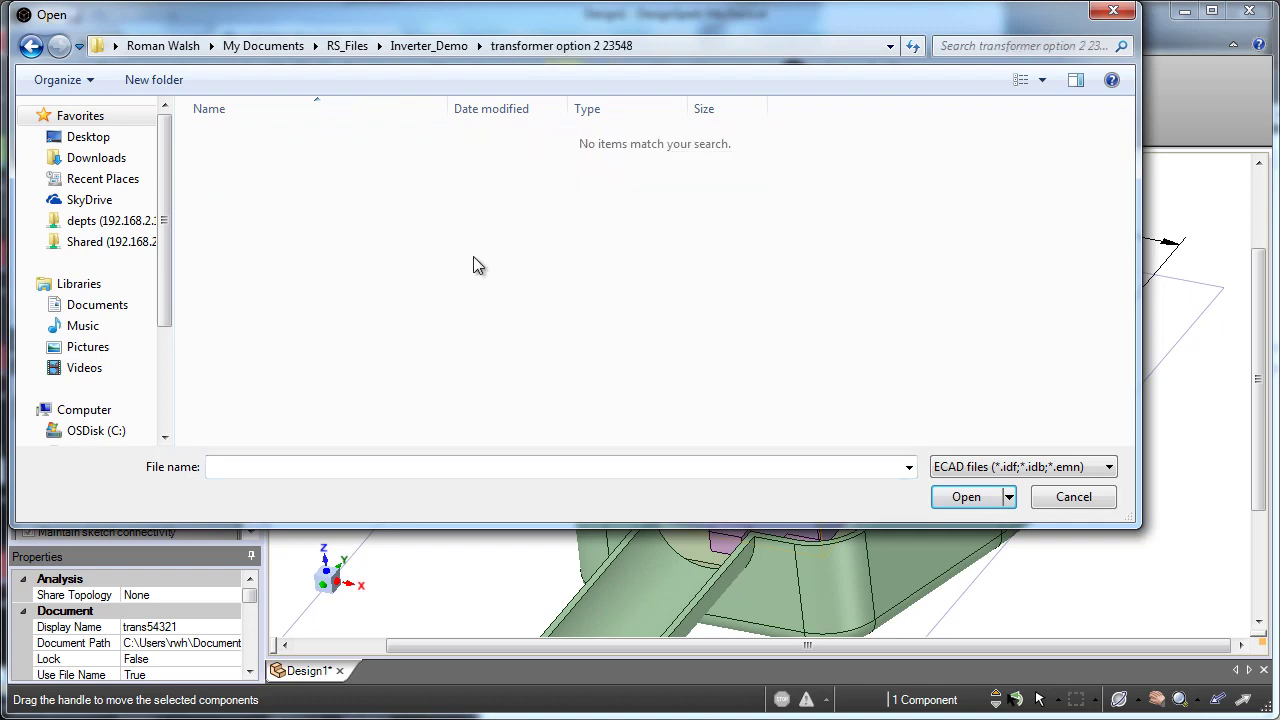
click(957, 466)
click(1000, 483)
double_click(233, 141)
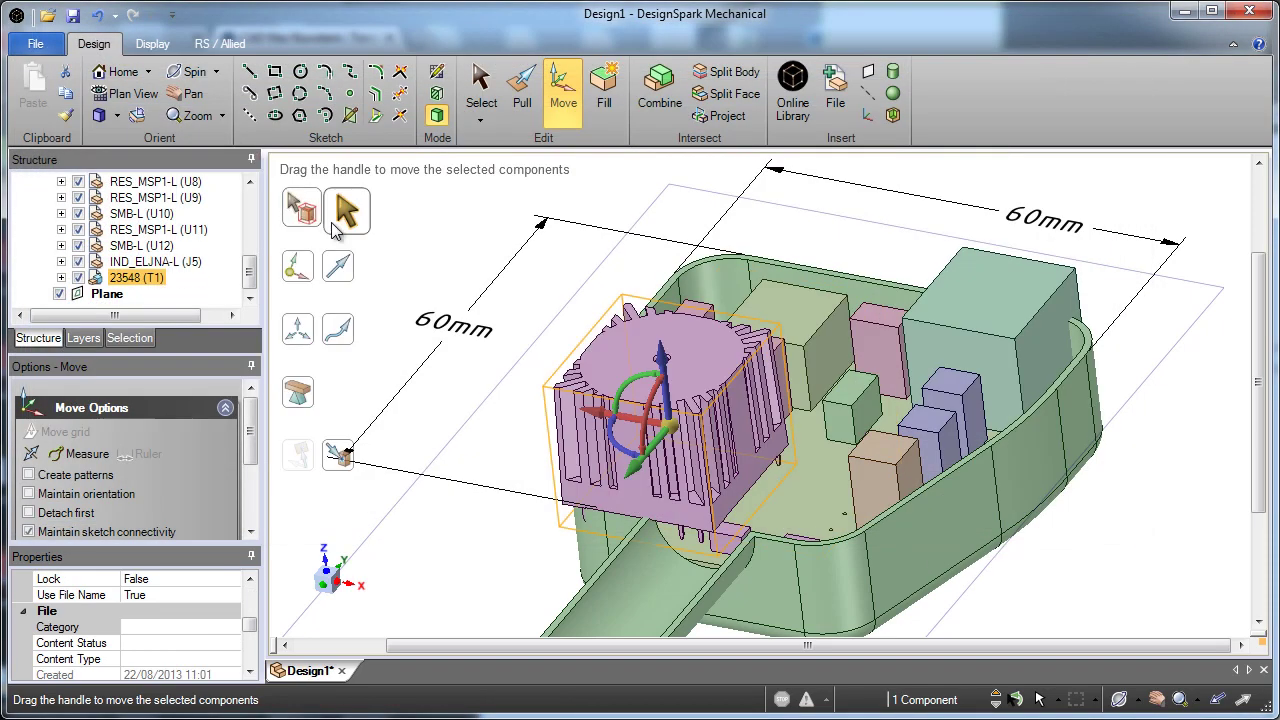
- Anchor the move handle at the base of the transformer's front corner and move the transformer up to the matching pin hole on the board
drag(669, 426, 716, 532)
middle_drag(785, 509, 797, 545)
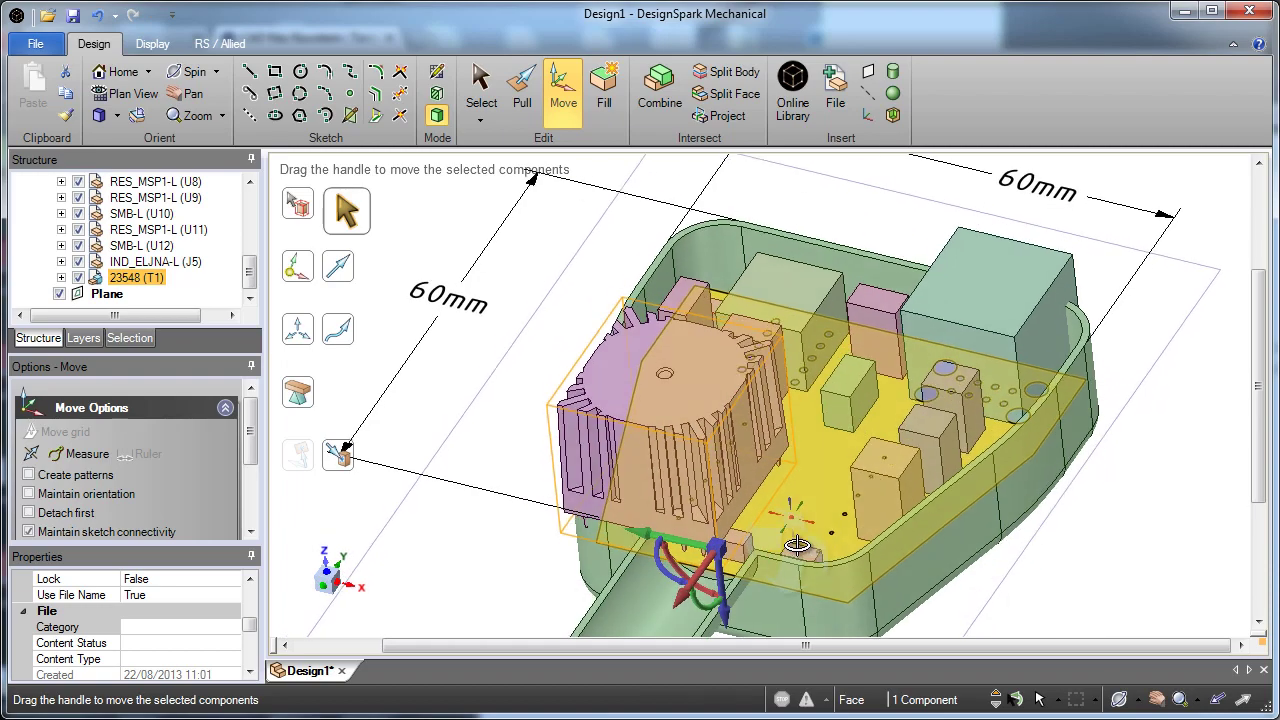
scroll(797, 545, up, 5)
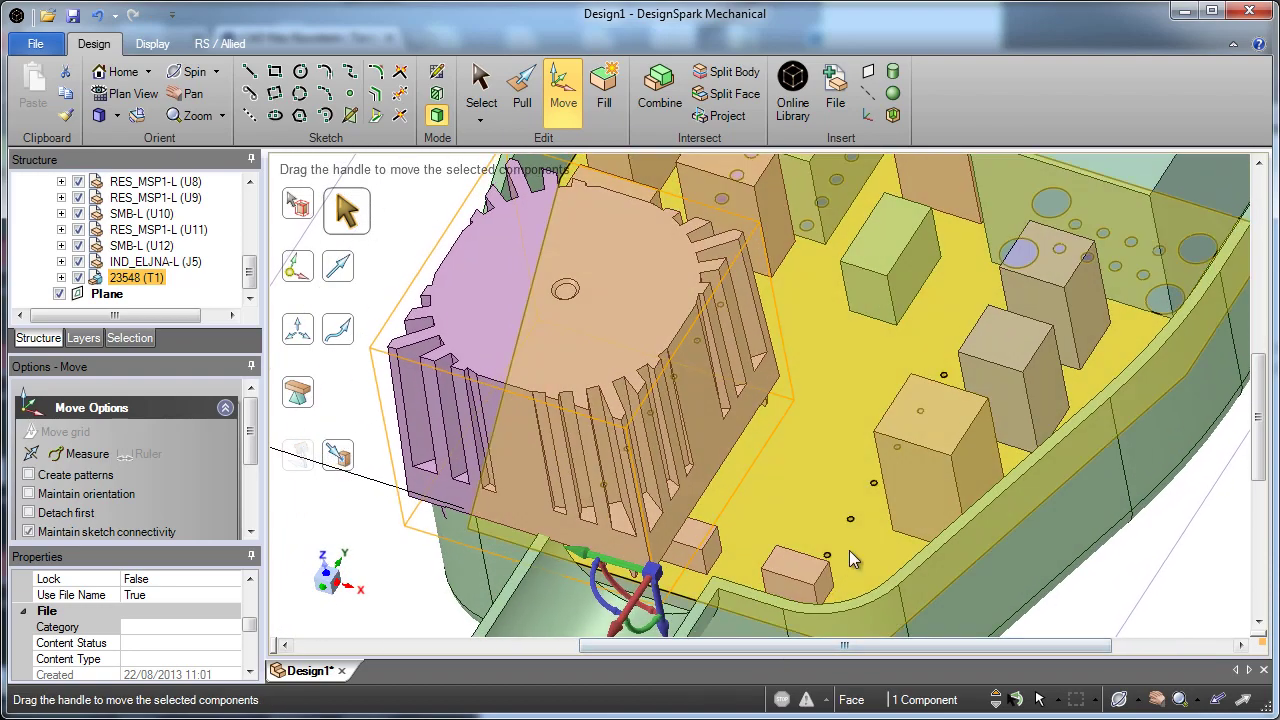
key(u)
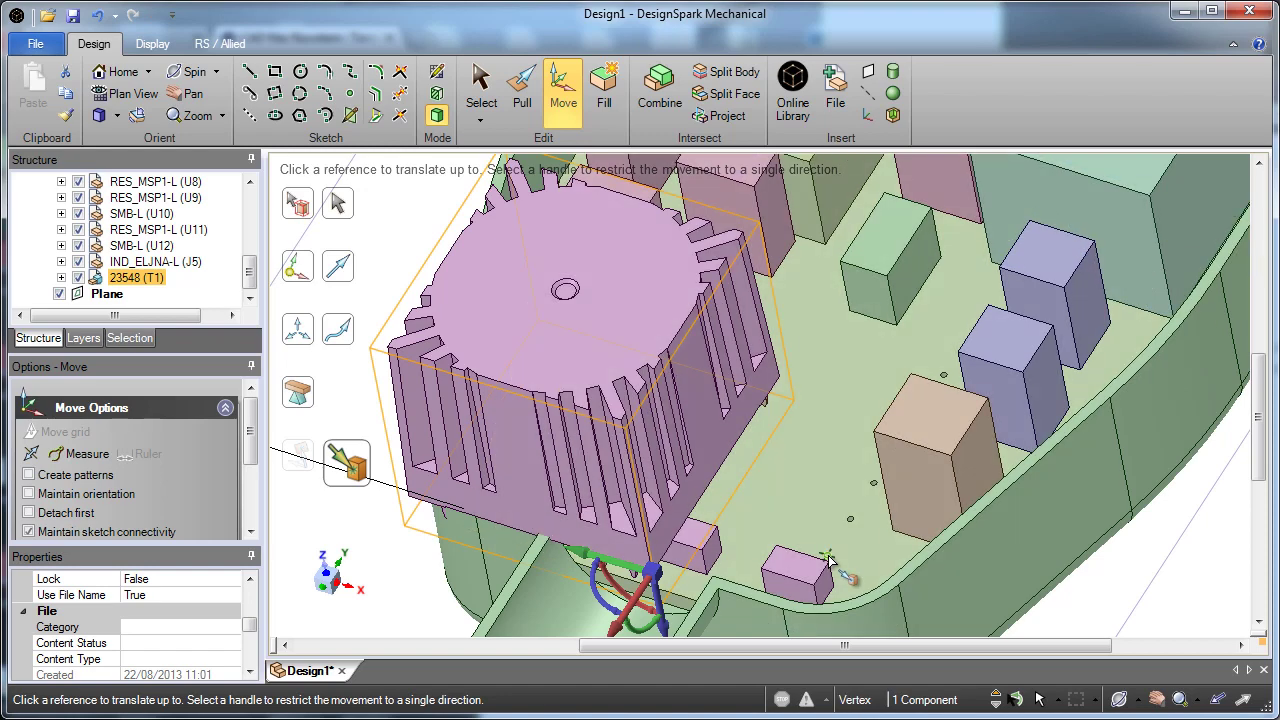
click(828, 560)
key(ctrl+z)
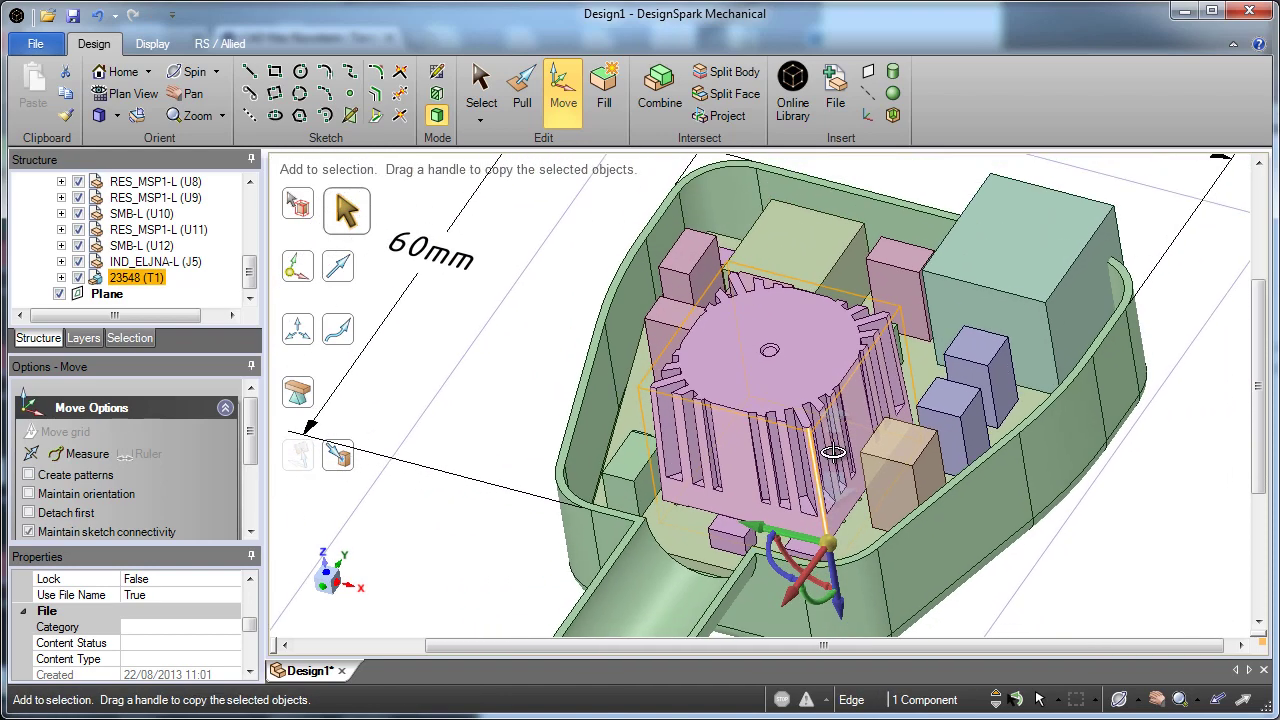
- Replace the board's CONN_1903815-1 (J1) component with 14388.rsdoc from the "USB Port 14388" folder
drag(250, 270, 250, 215)
click(177, 230)
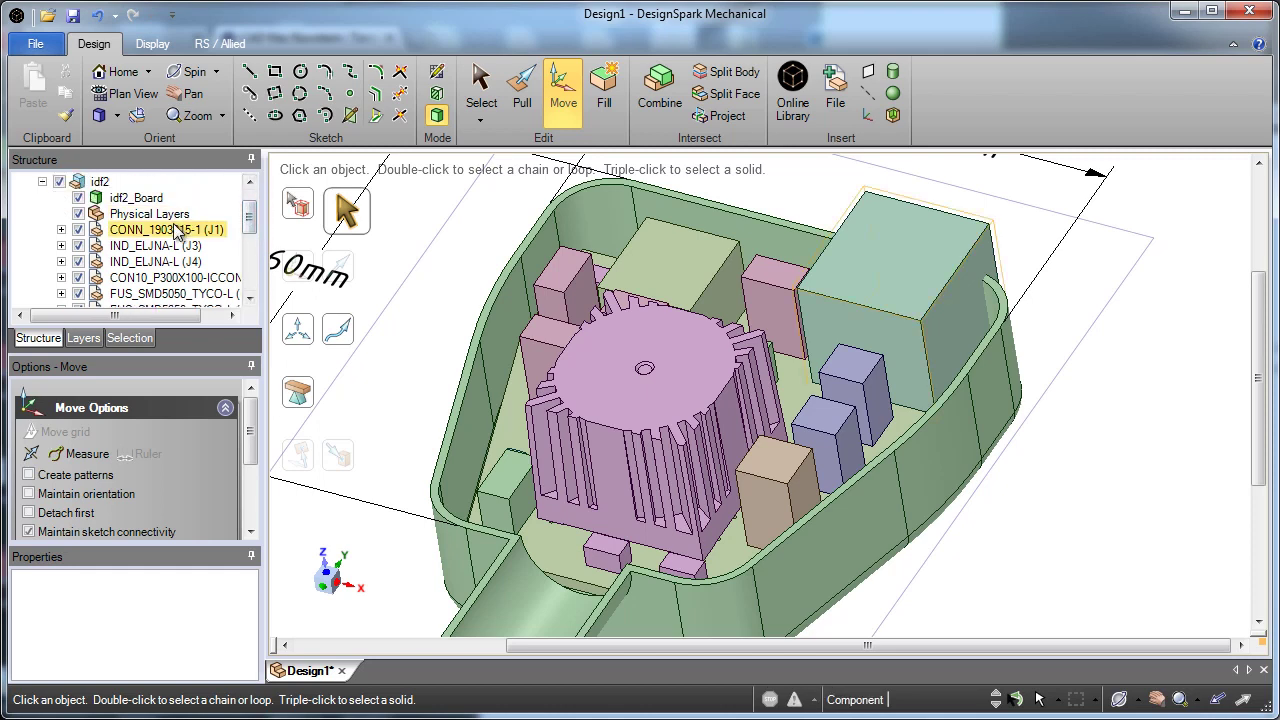
right_click(178, 232)
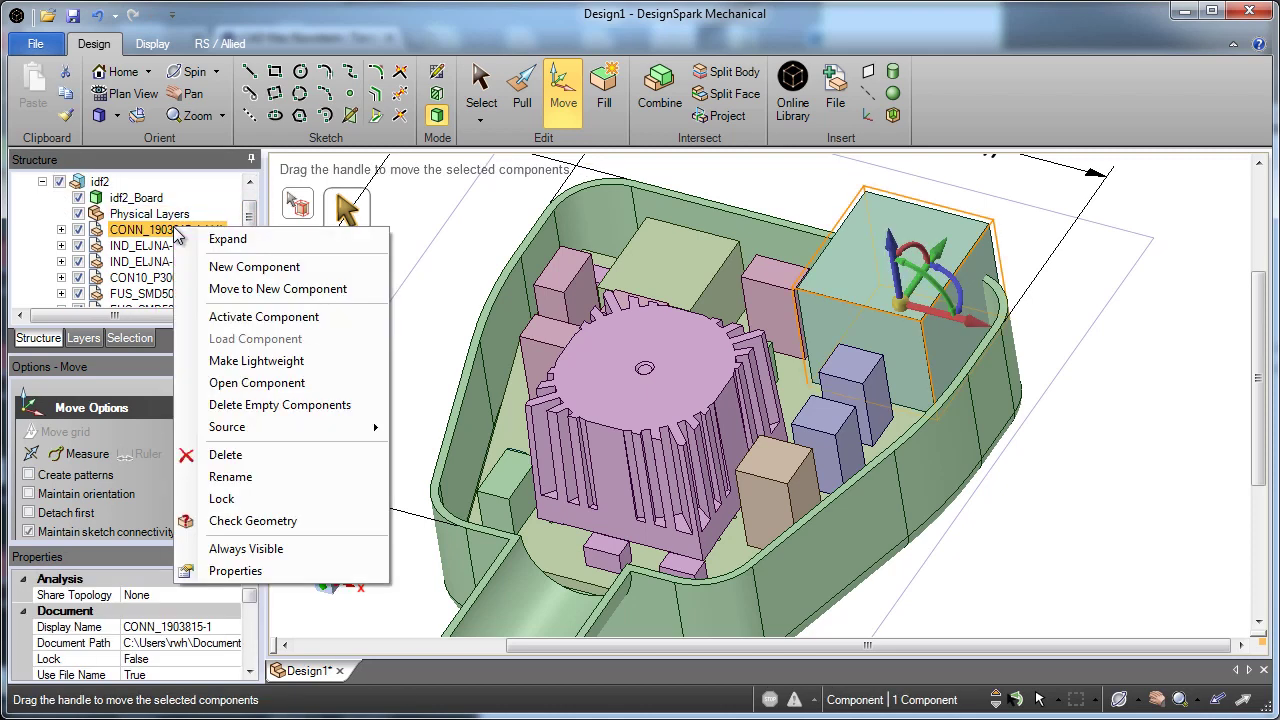
mouse_move(317, 432)
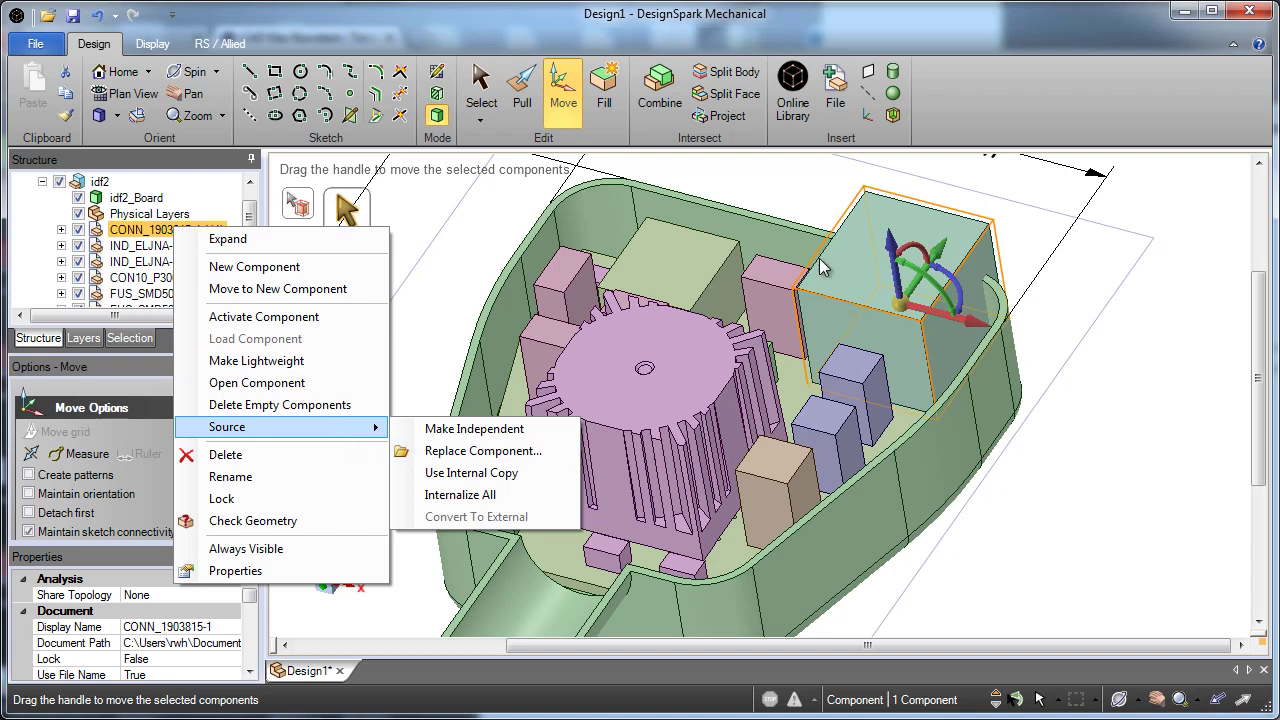
click(473, 451)
click(425, 45)
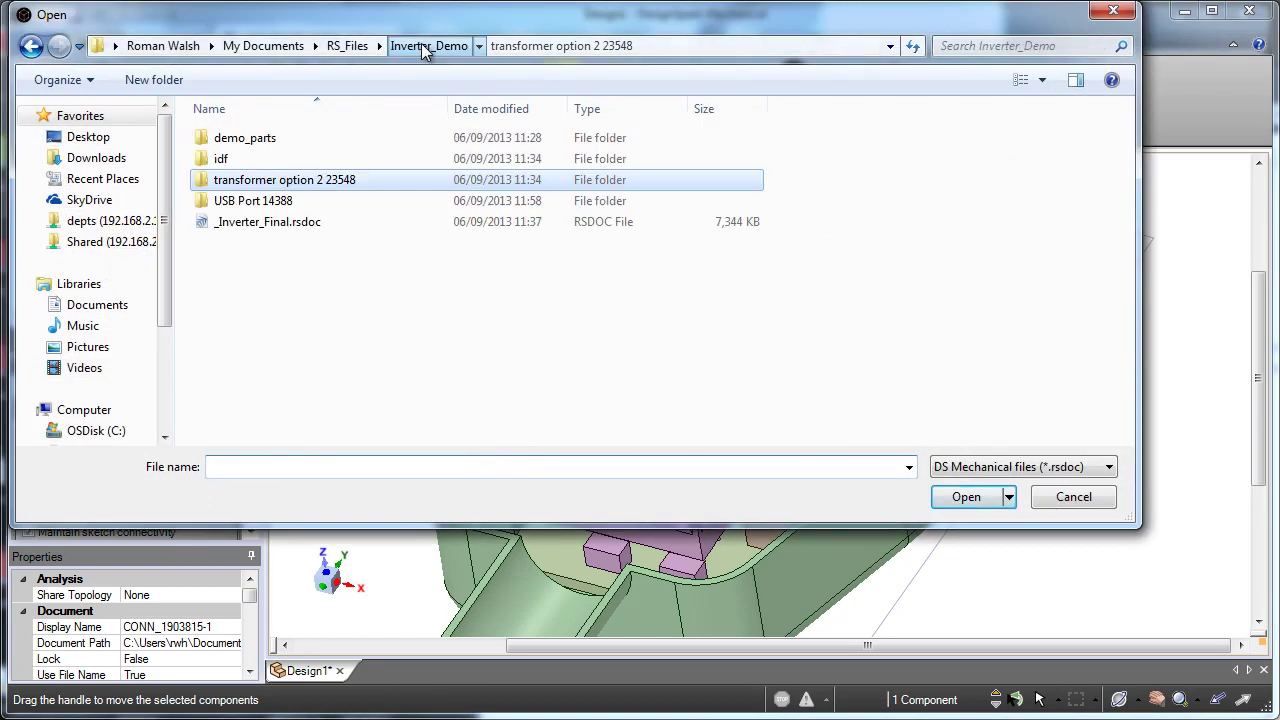
double_click(290, 160)
click(29, 47)
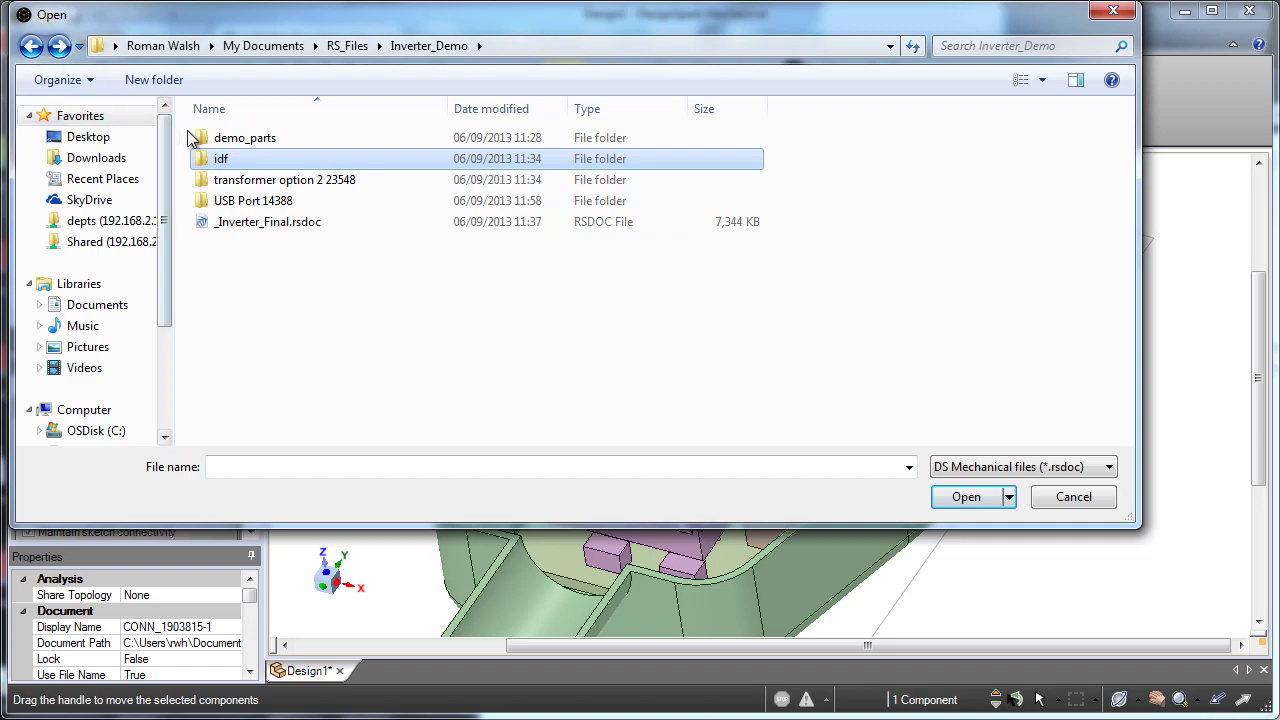
double_click(247, 203)
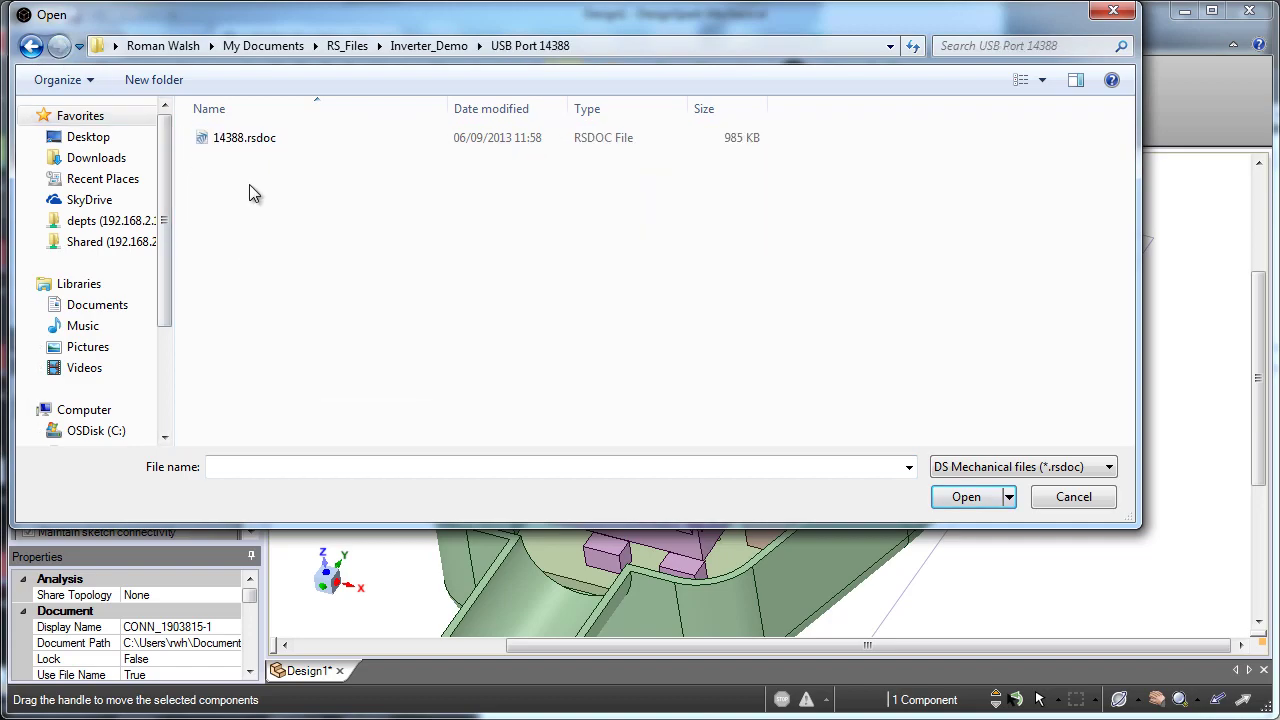
double_click(254, 137)
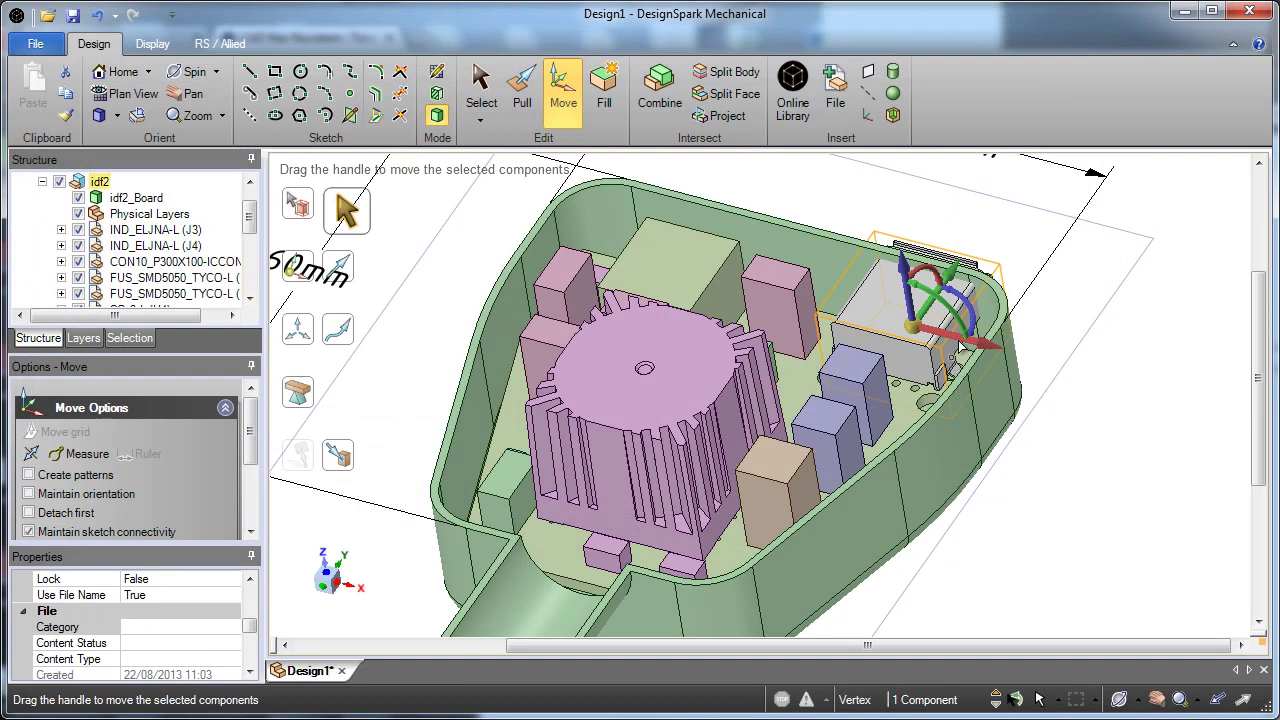
- Start a section view on the enclosure's flat side face near the USB port and move the section plane inward through the connector
ctrl+scroll(960, 345, up, 5)
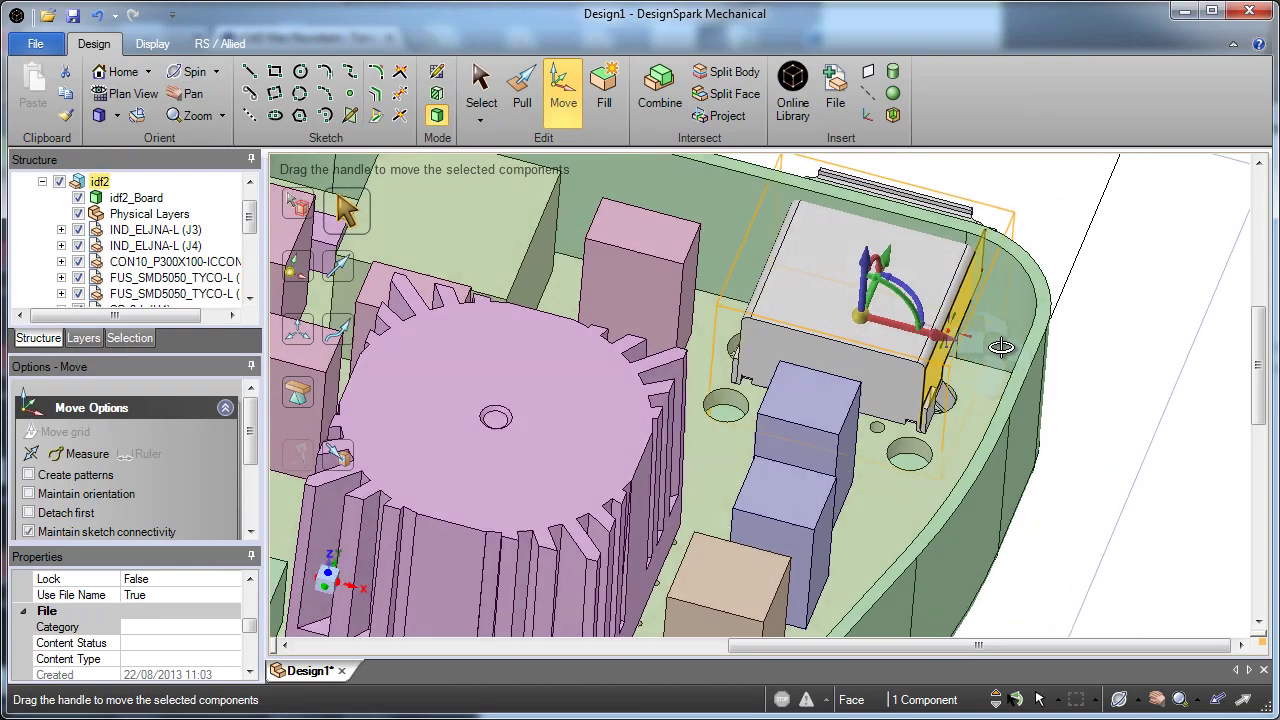
middle_drag(1001, 347, 547, 452)
click(649, 393)
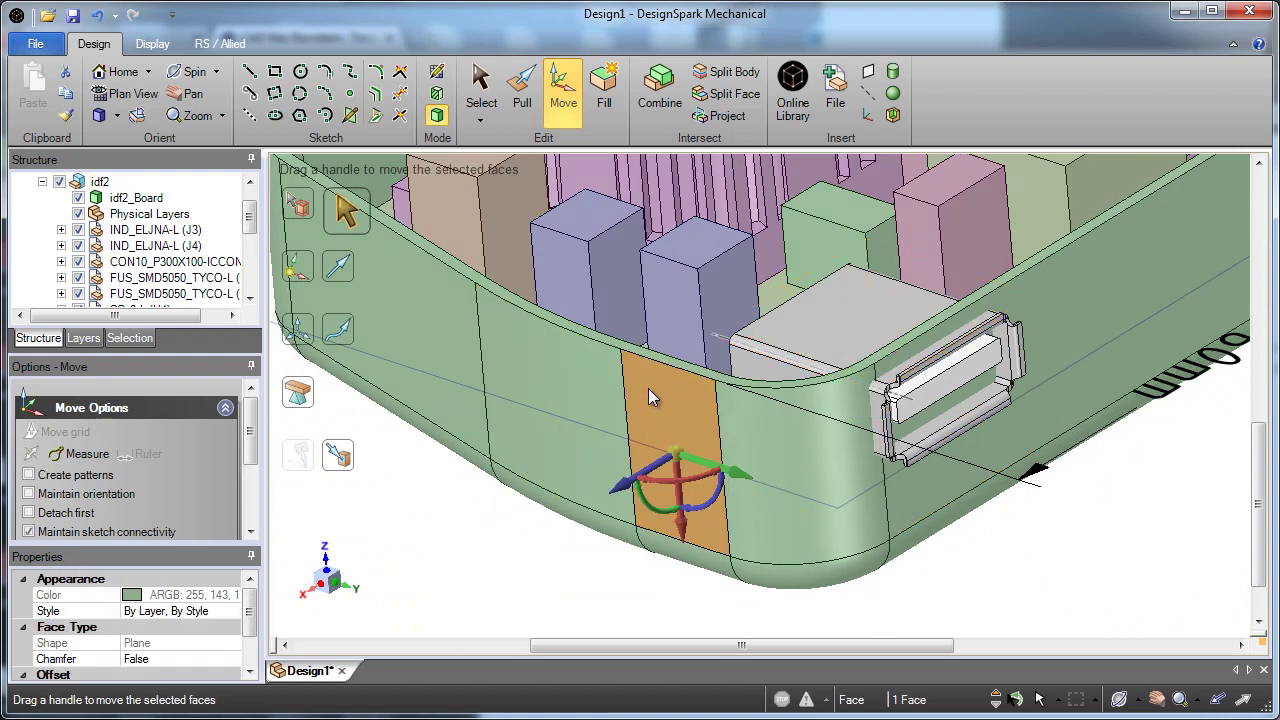
click(437, 94)
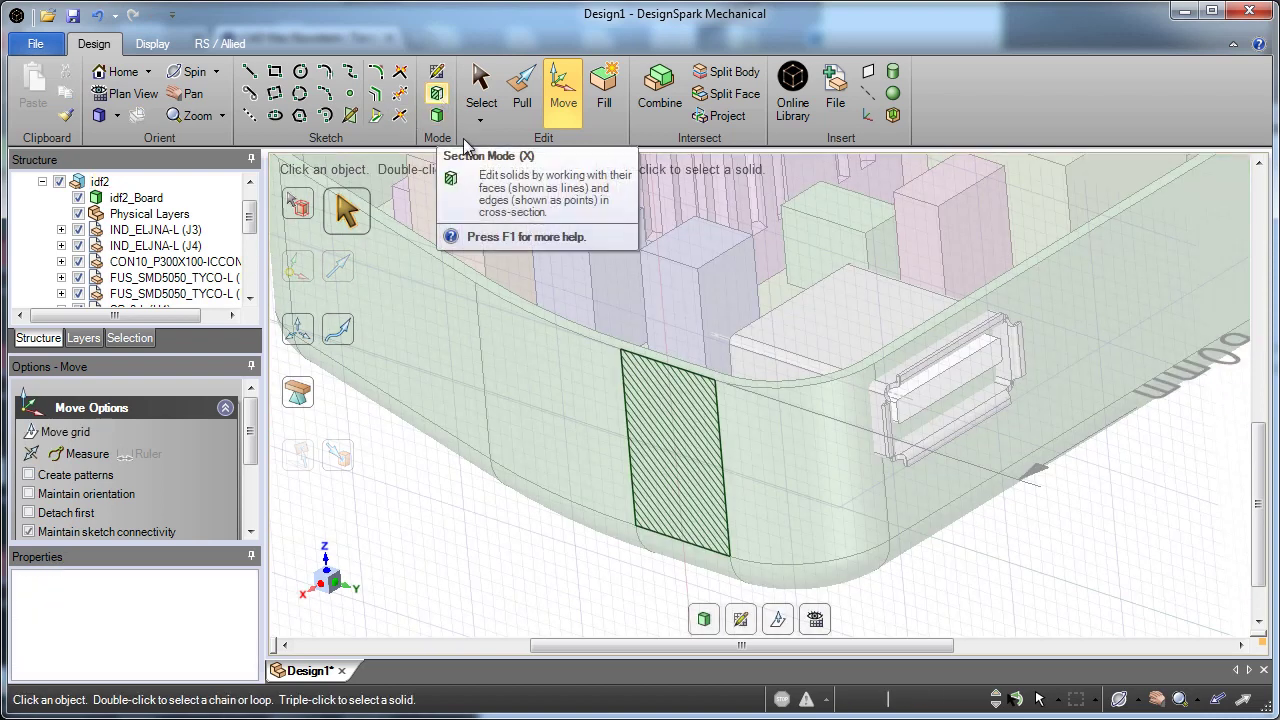
click(777, 620)
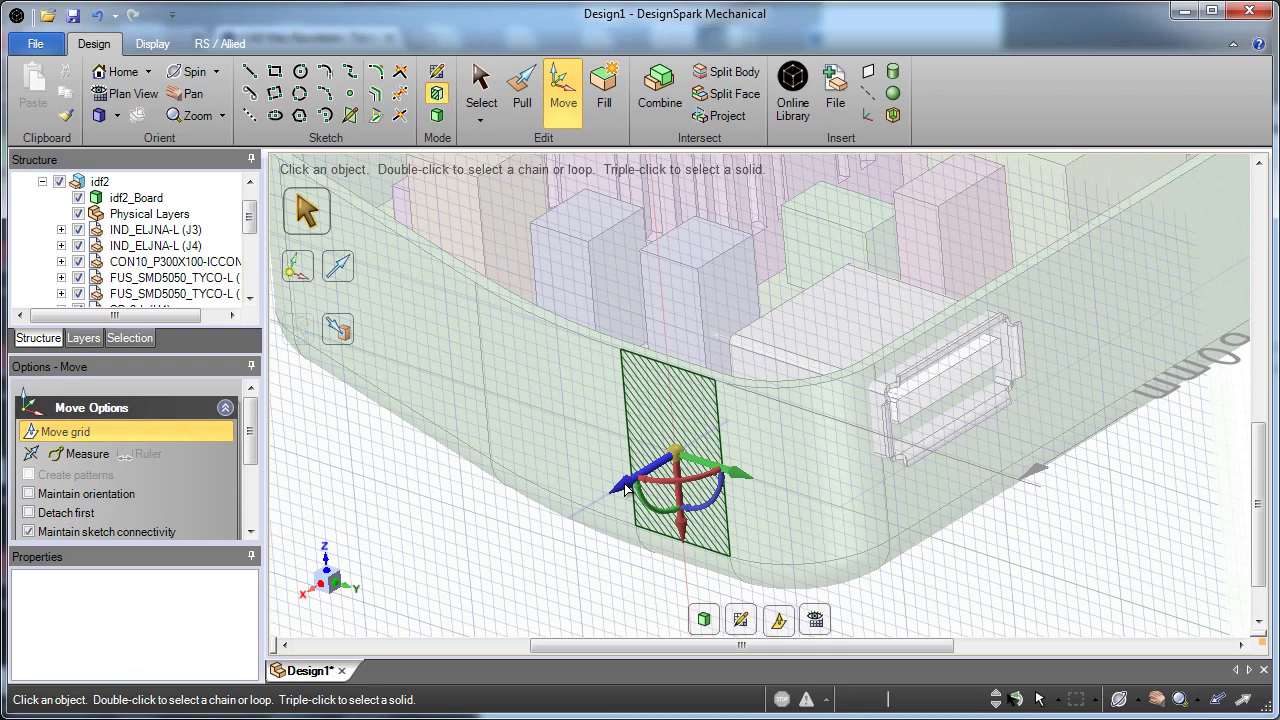
mouse_move(624, 487)
mouse_down()
mouse_move(514, 468)
mouse_move(770, 400)
mouse_up()
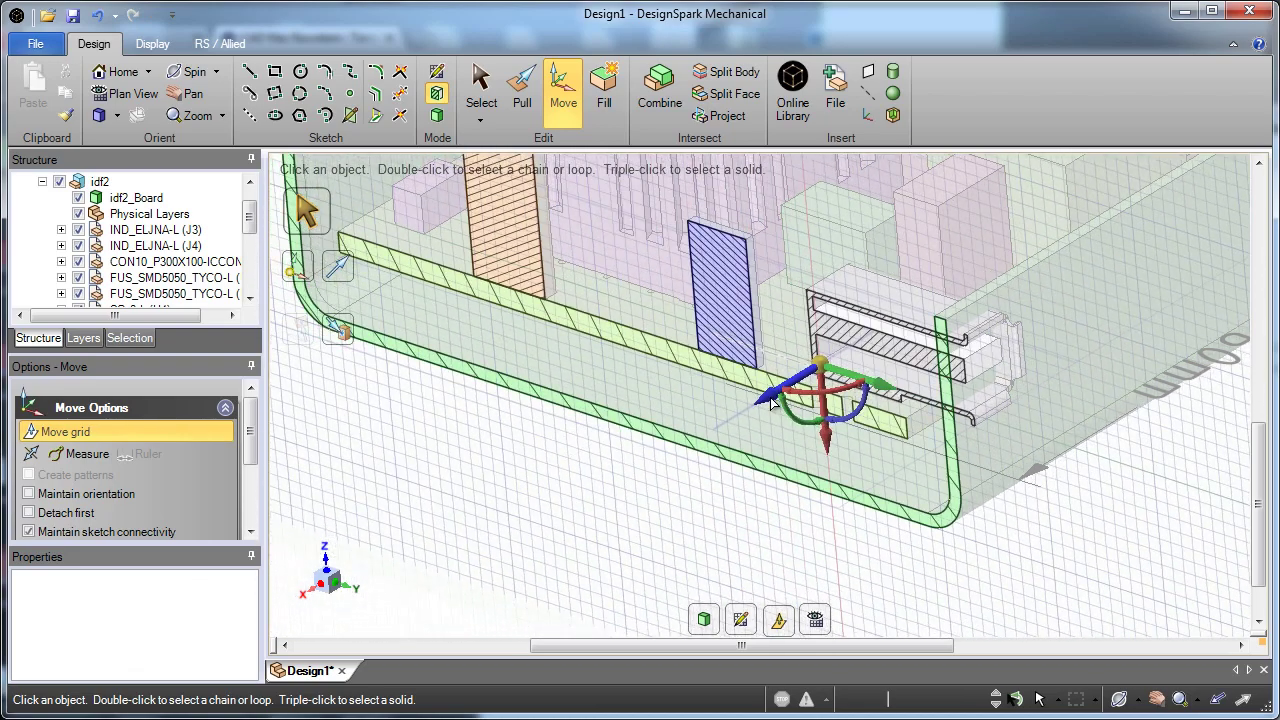
scroll(933, 365, up, 2)
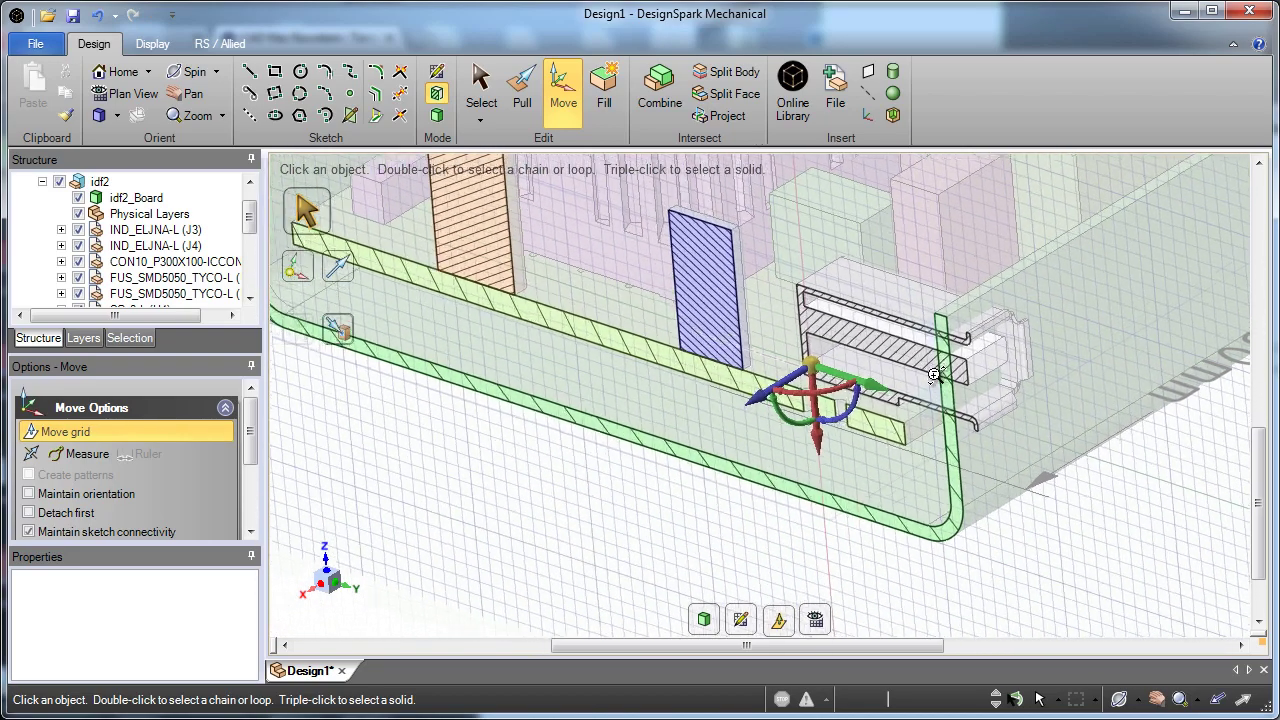
shift+middle_drag(931, 371, 862, 442)
- Move the whole idf2 board assembly down about 2.6 mm inside the enclosure
key(Escape)
key(m)
key(m)
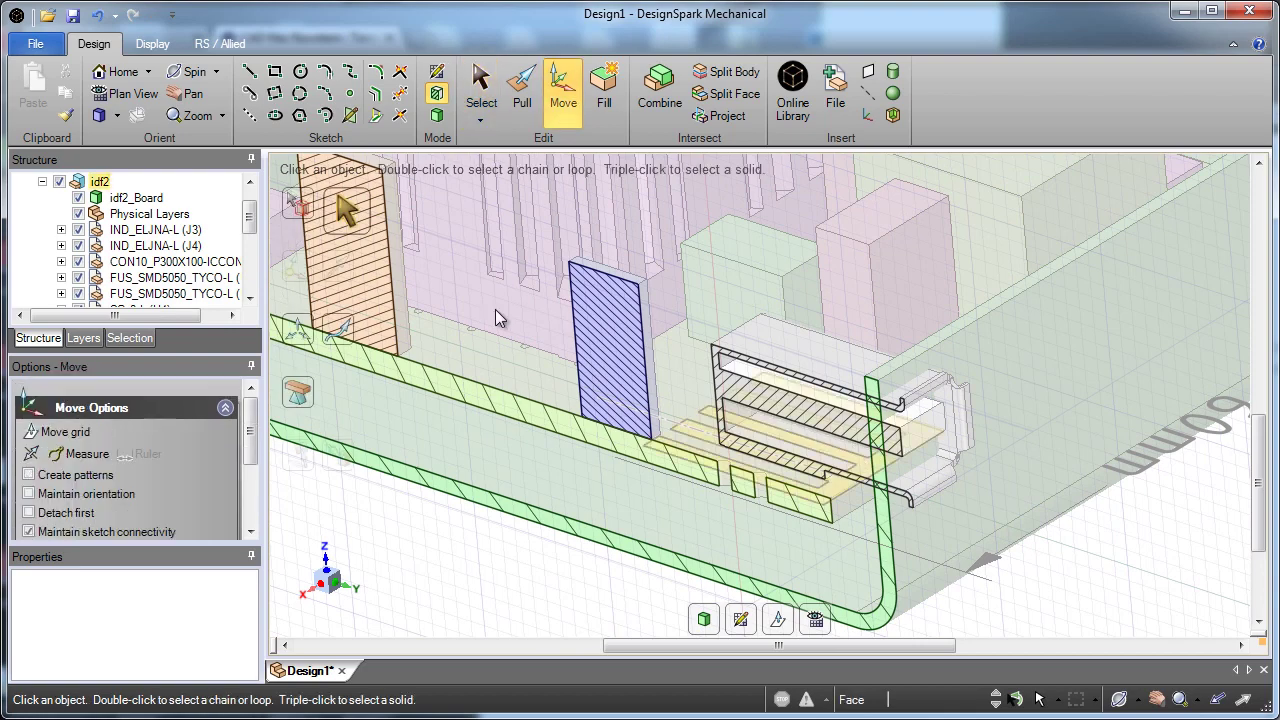
click(100, 181)
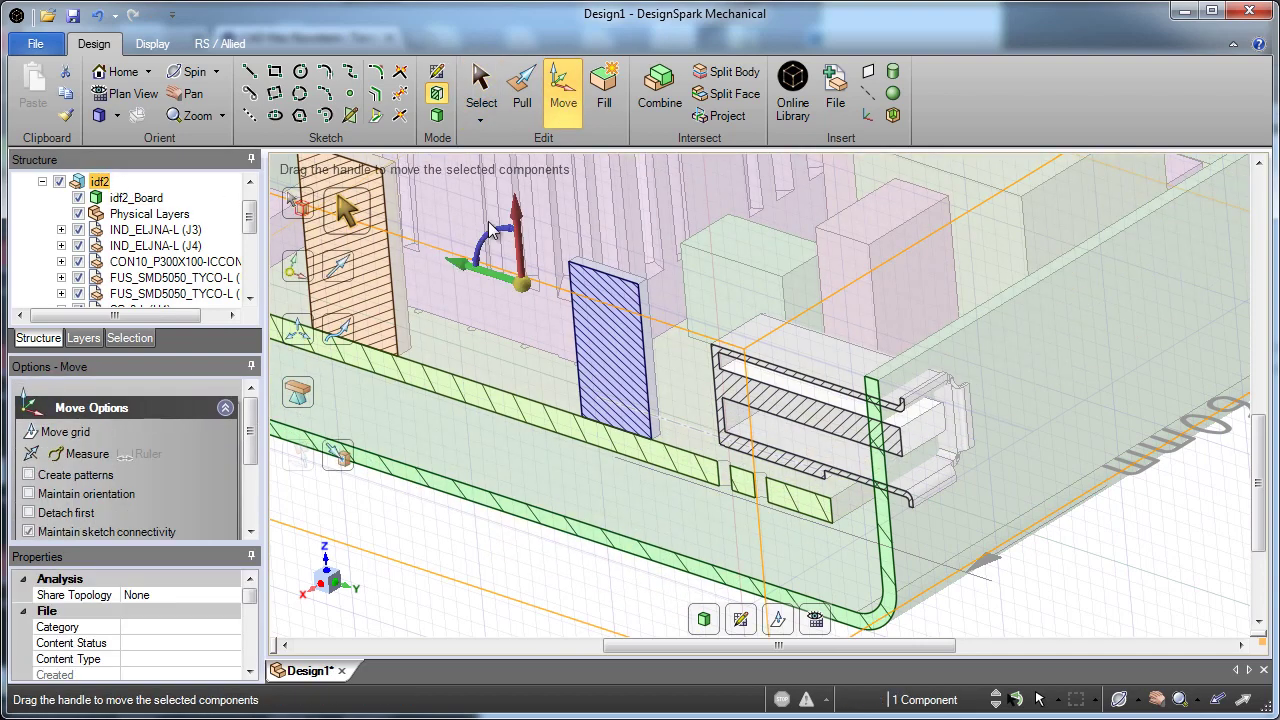
drag(517, 212, 520, 247)
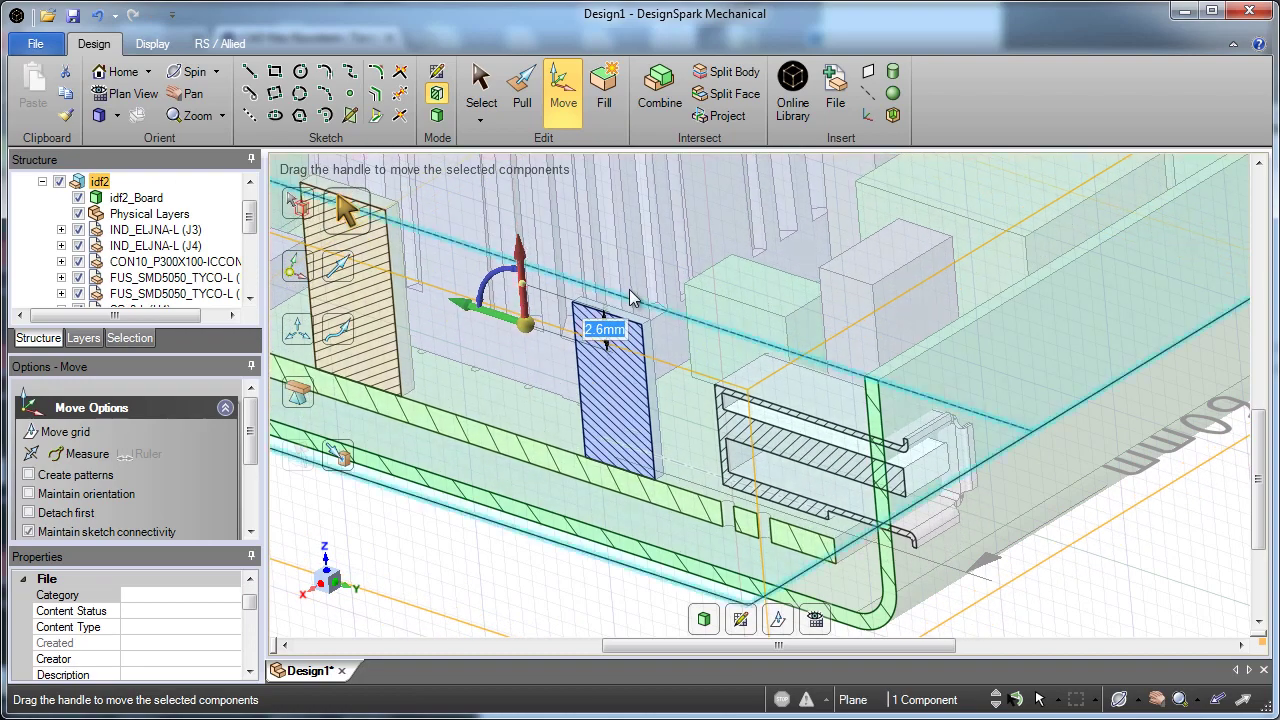
key(Escape)
- Combine the enclosure with the USB connector as cutter and remove the overlapping wall regions to make the port opening
click(660, 88)
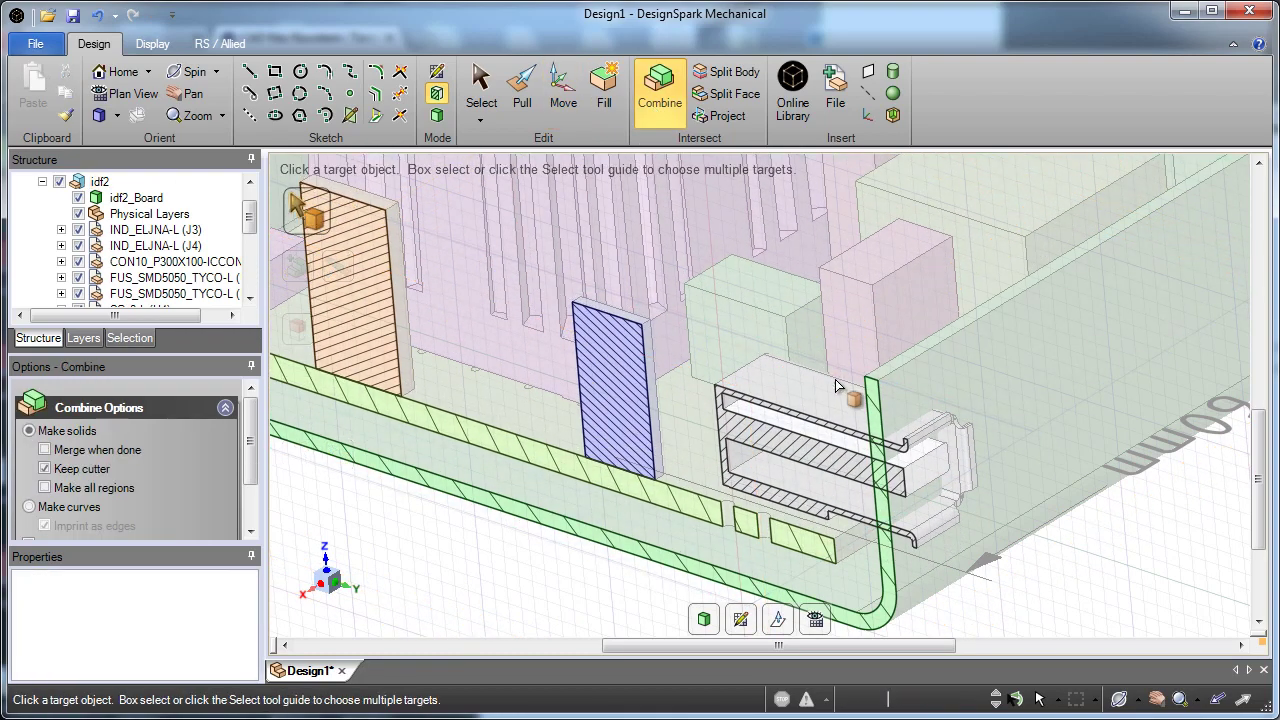
click(899, 447)
ctrl+scroll(898, 447, up, 3)
shift+middle_drag(872, 462, 826, 332)
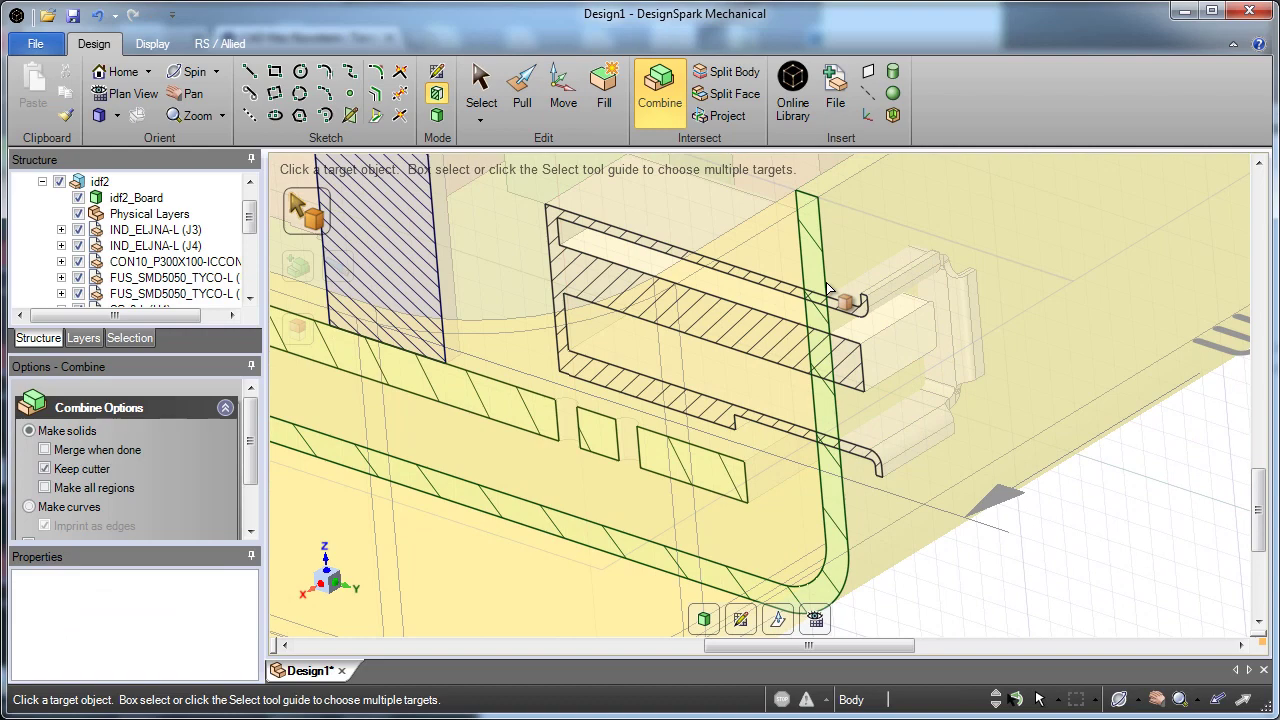
click(829, 286)
click(832, 304)
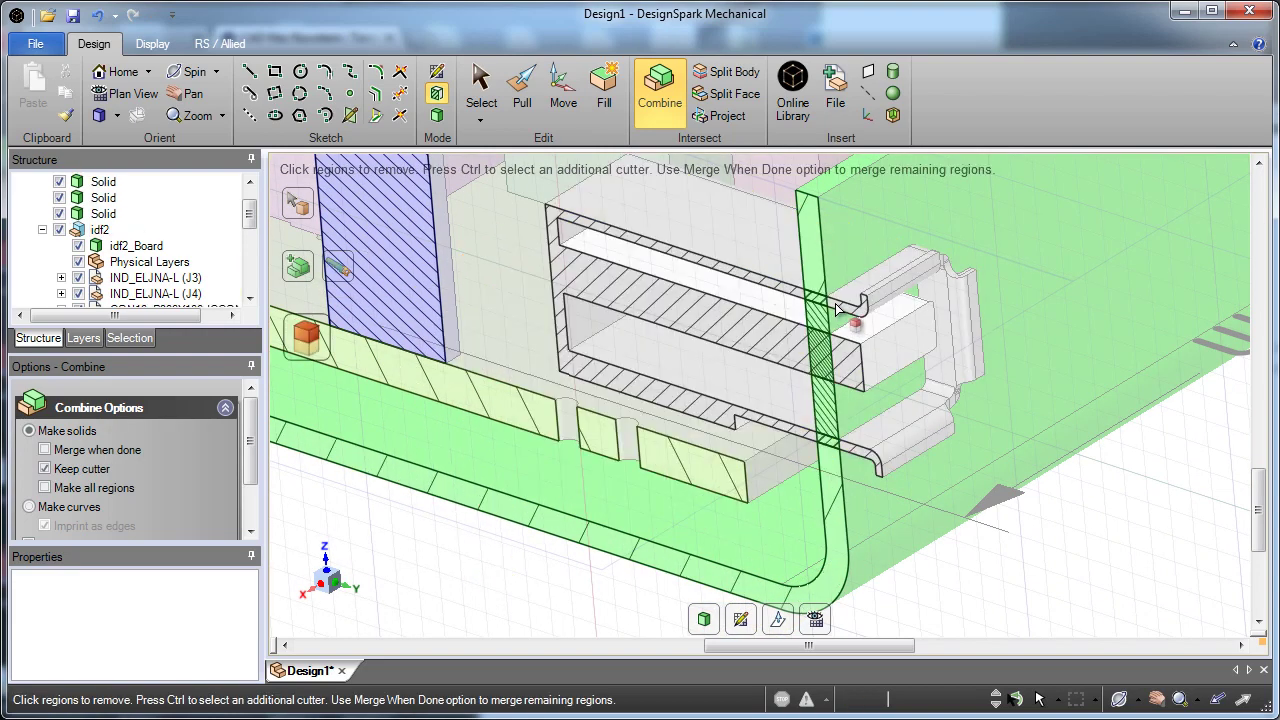
click(830, 309)
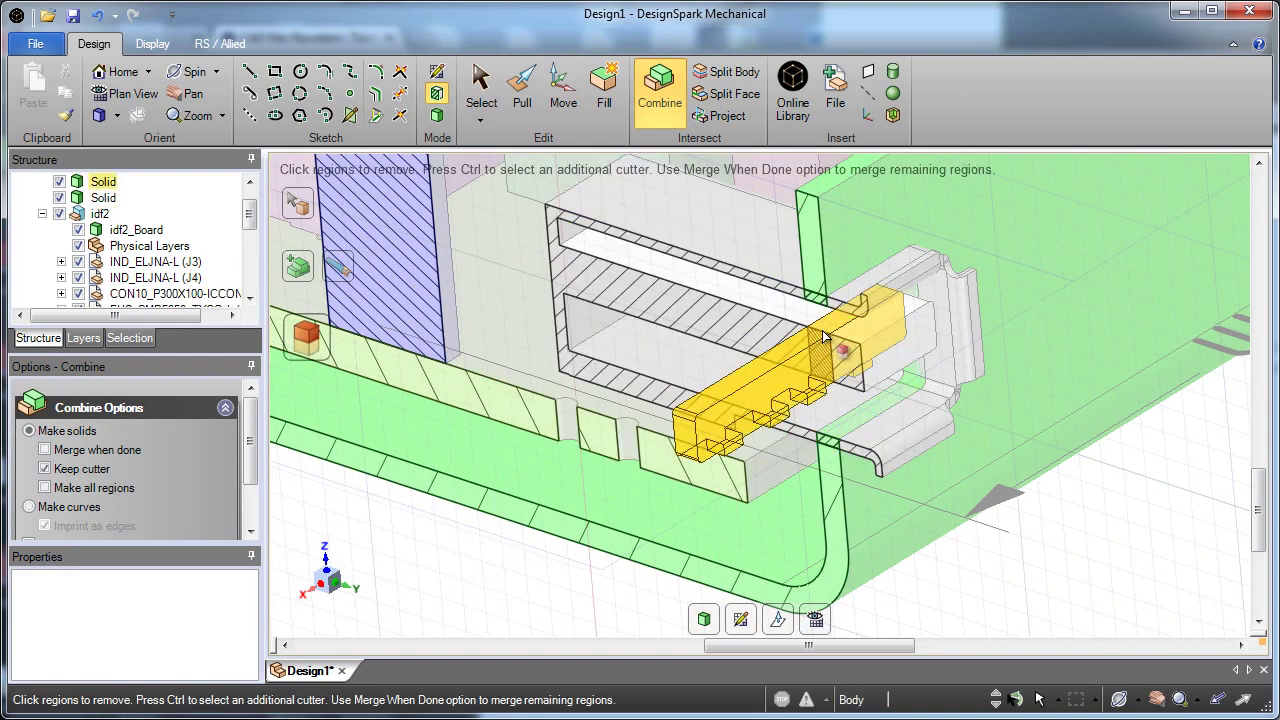
click(822, 320)
click(822, 308)
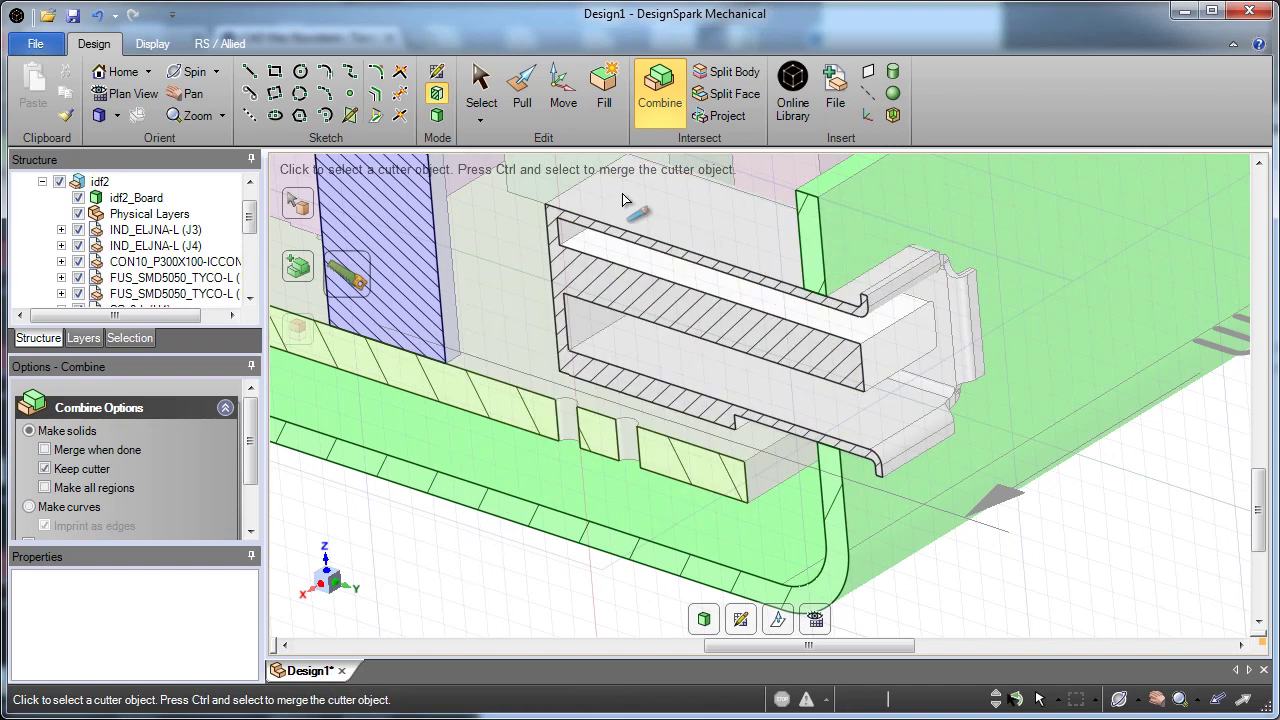
- Offset the three connected faces along the USB opening's upper edge with Pull, and return to 3D mode
click(525, 95)
click(818, 297)
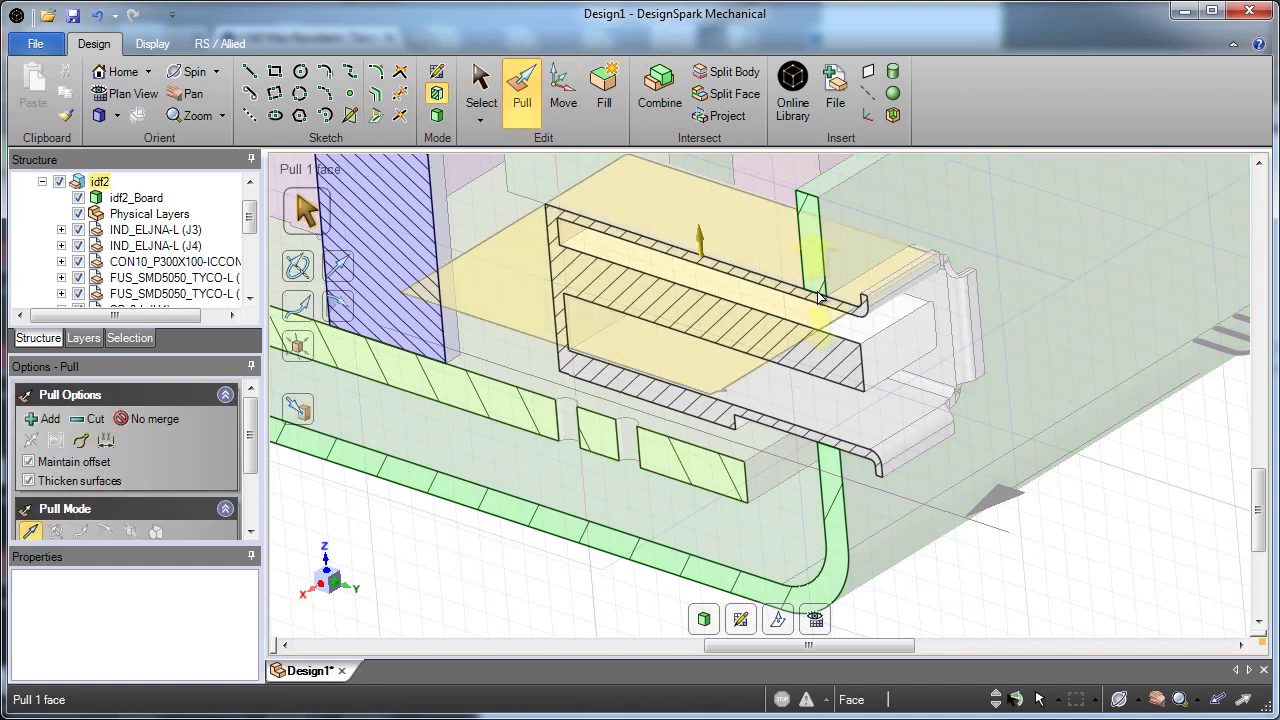
double_click(818, 297)
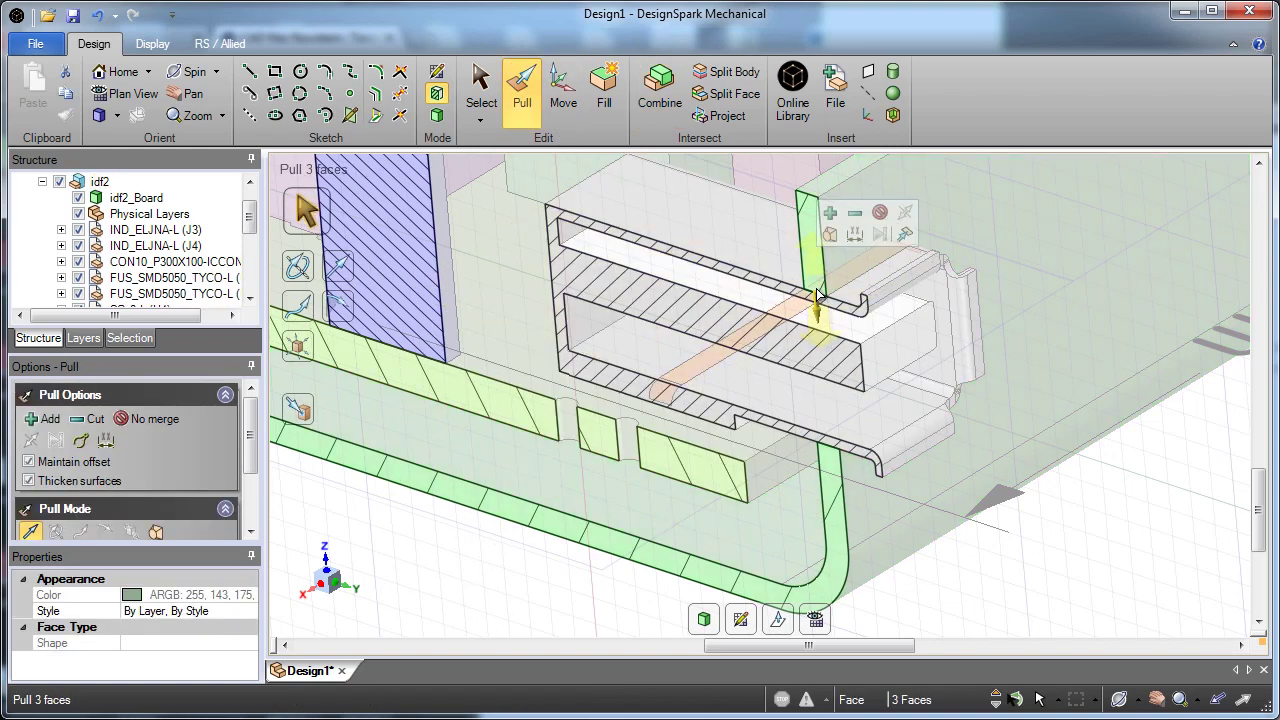
drag(817, 289, 820, 302)
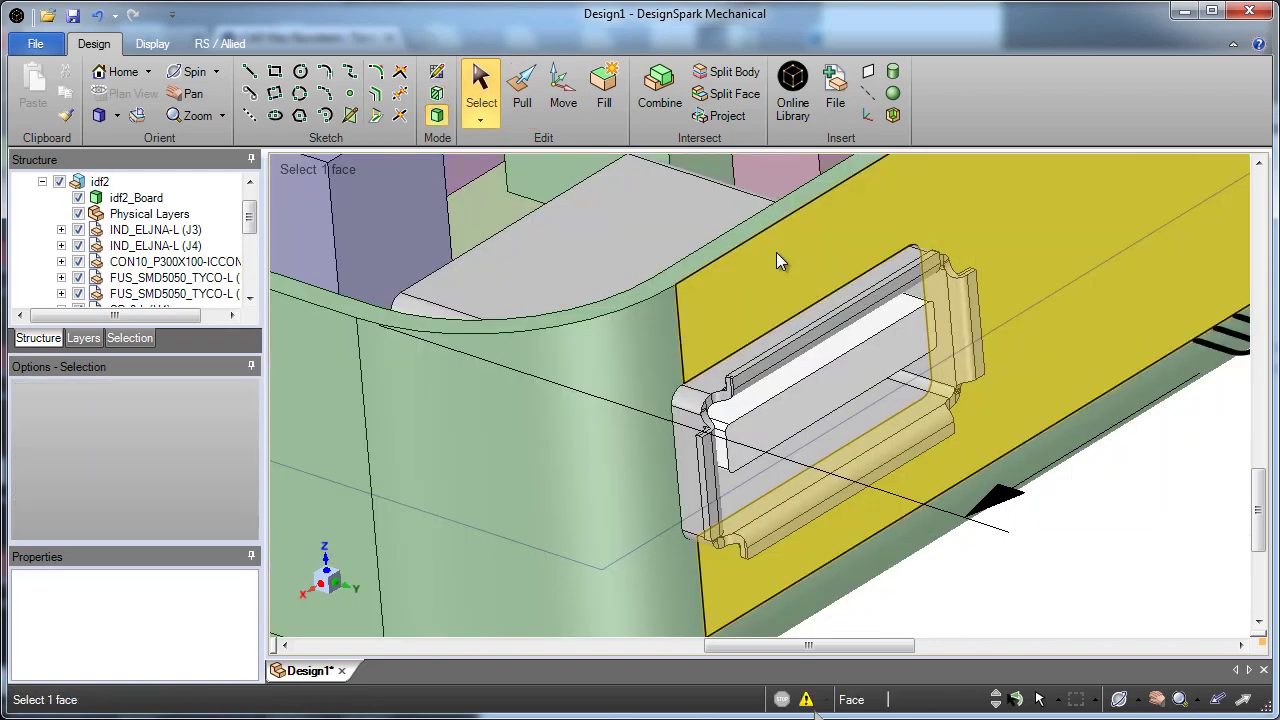
scroll(776, 252, down, 10)
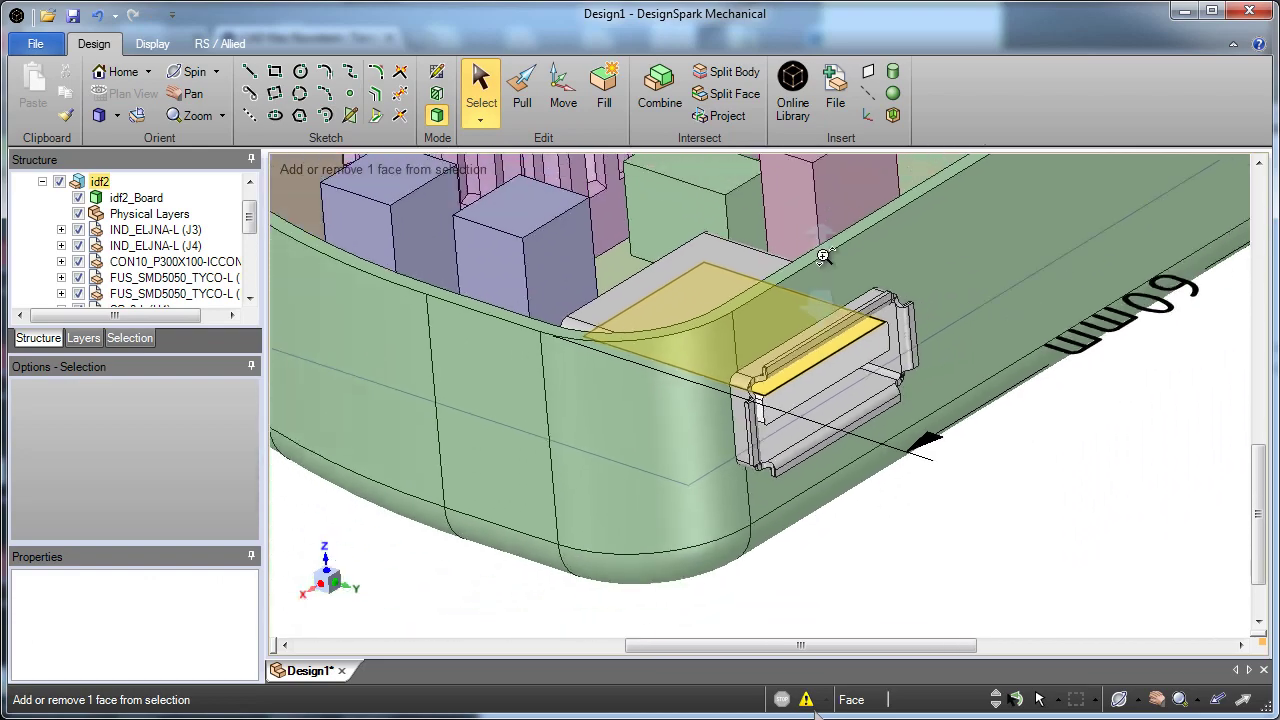
scroll(780, 267, down, 1)
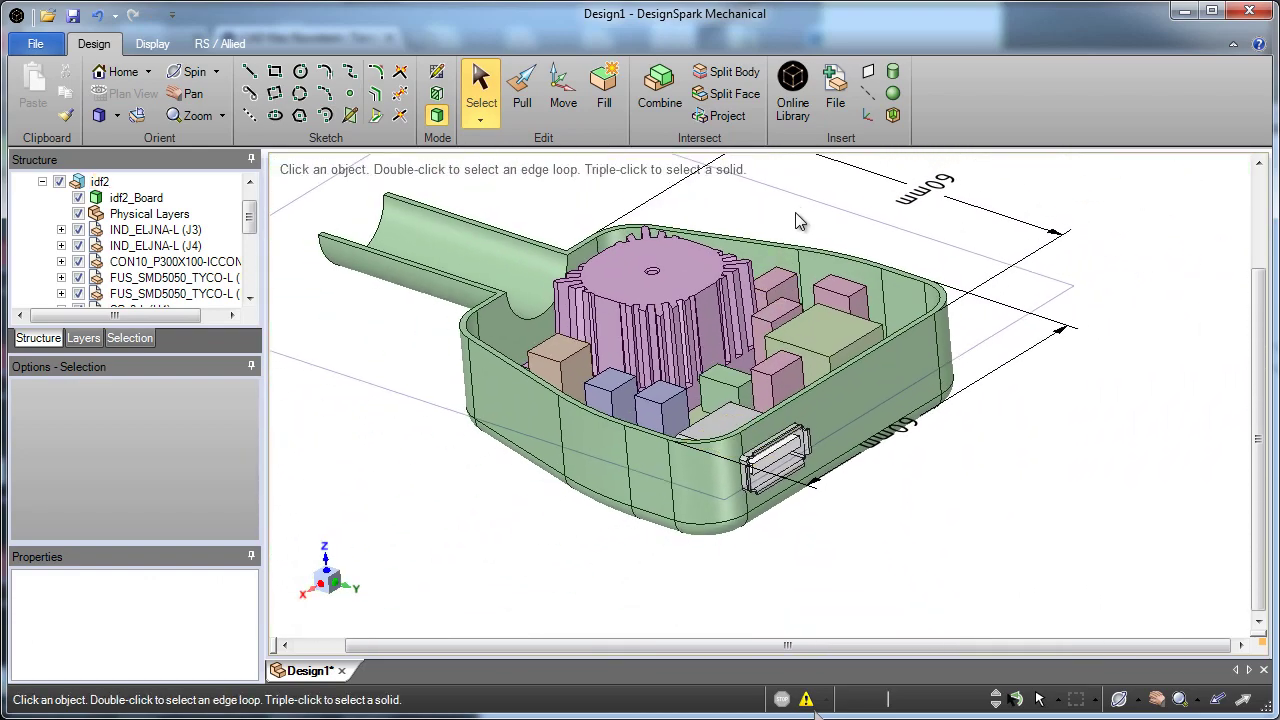
shift+middle_drag(814, 250, 857, 292)
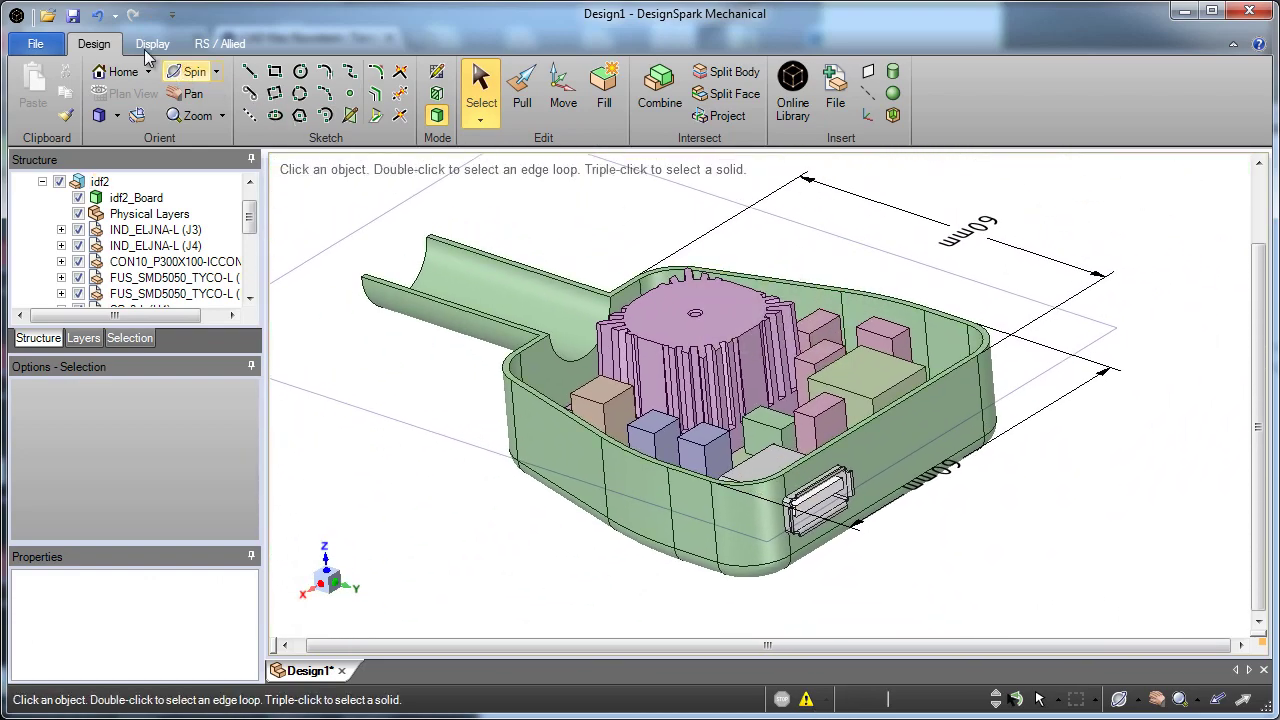
- Open _Inverter_Final.rsdoc from the Inverter_Demo folder and examine the exploded housing assembly from several sides
click(46, 17)
click(430, 47)
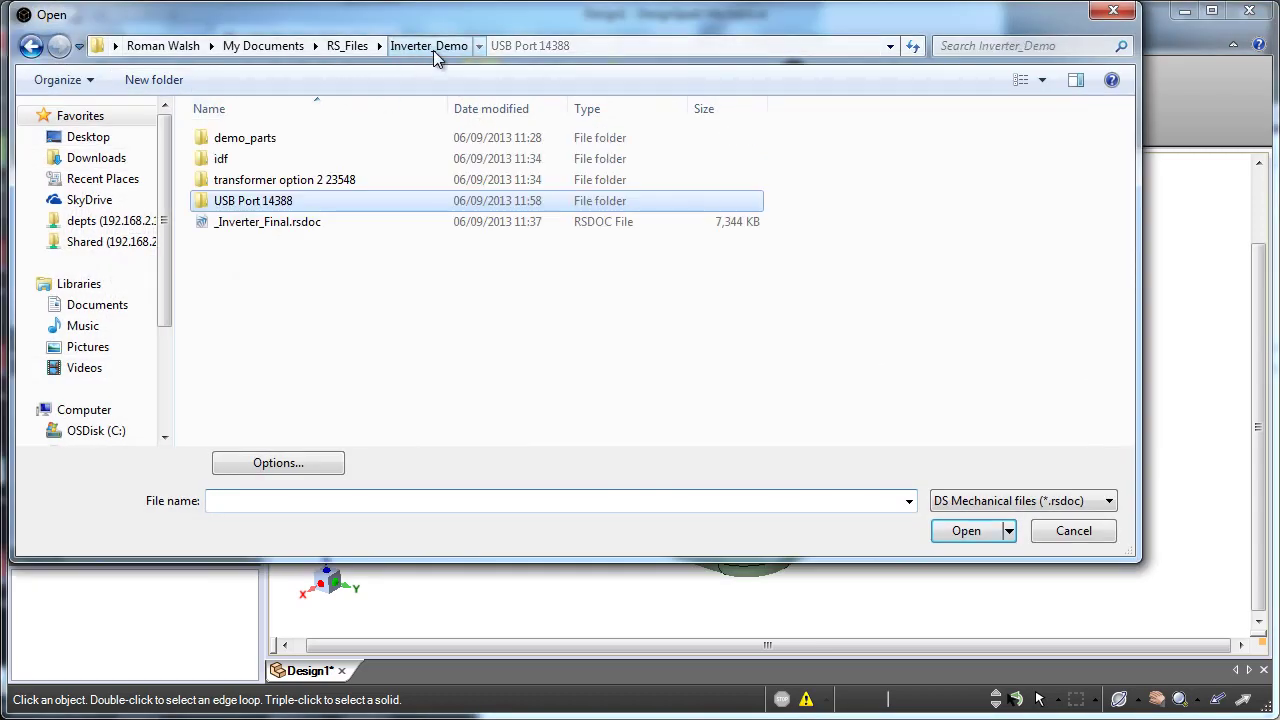
double_click(312, 222)
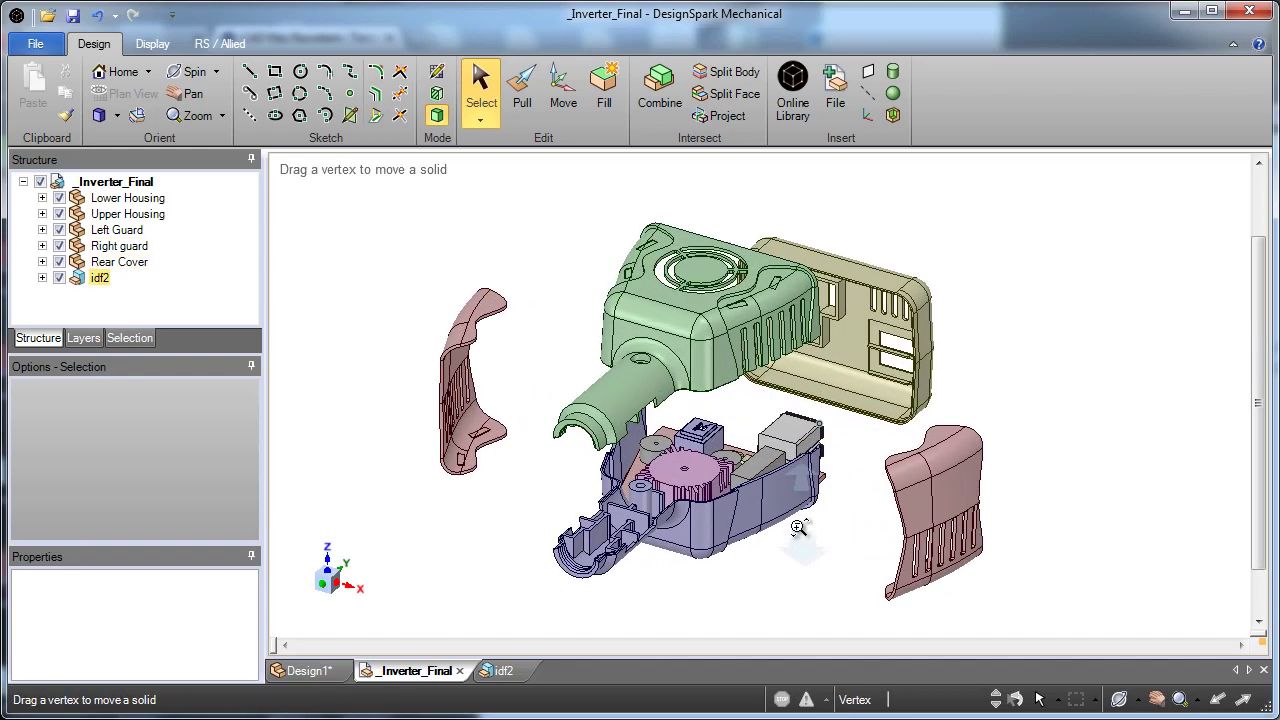
scroll(798, 527, up, 1)
middle_drag(823, 463, 534, 430)
middle_drag(794, 408, 662, 467)
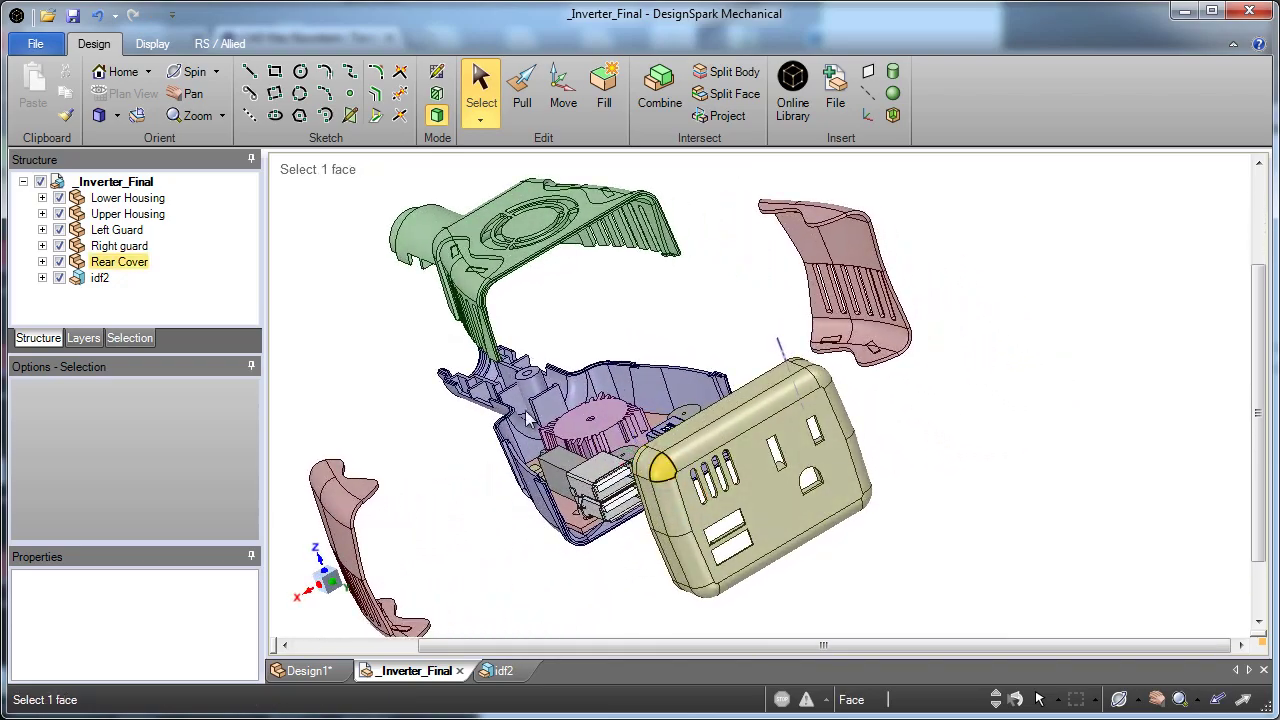
ctrl+scroll(522, 404, up, 3)
middle_drag(517, 400, 734, 407)
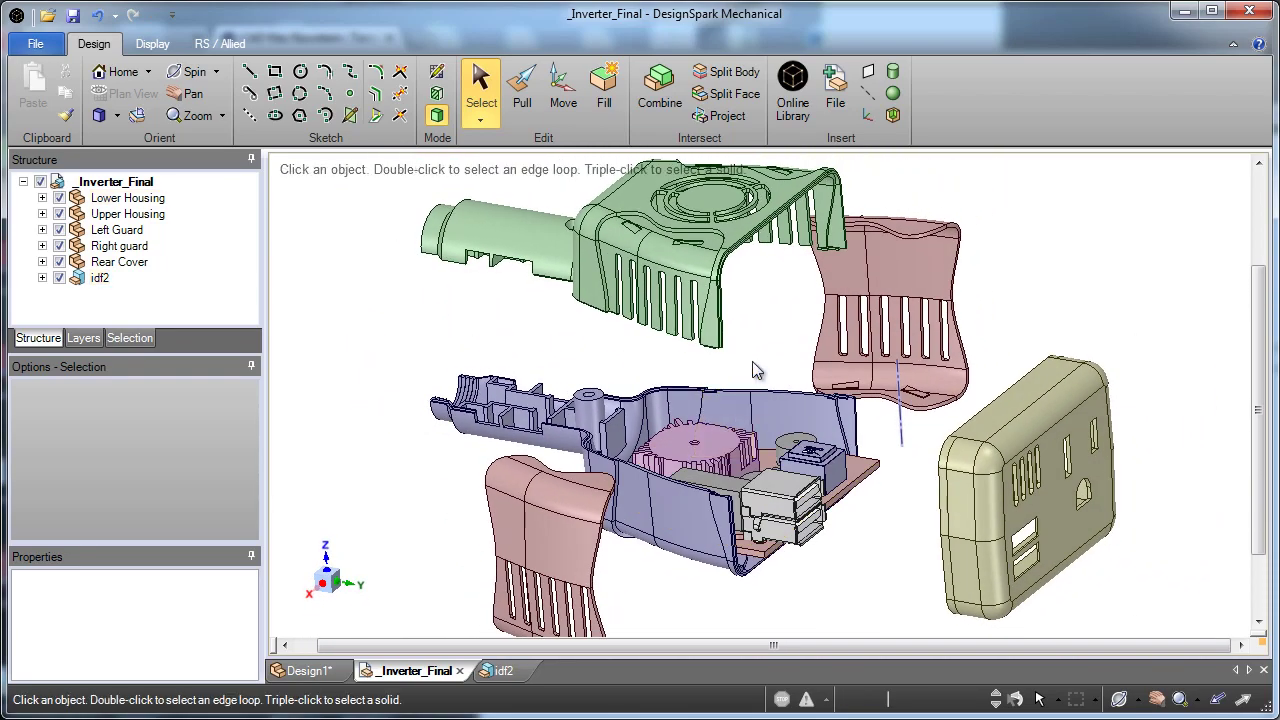
- Open the Lower Housing component in its own window and examine the posts and ribs inside it
click(723, 396)
right_click(723, 396)
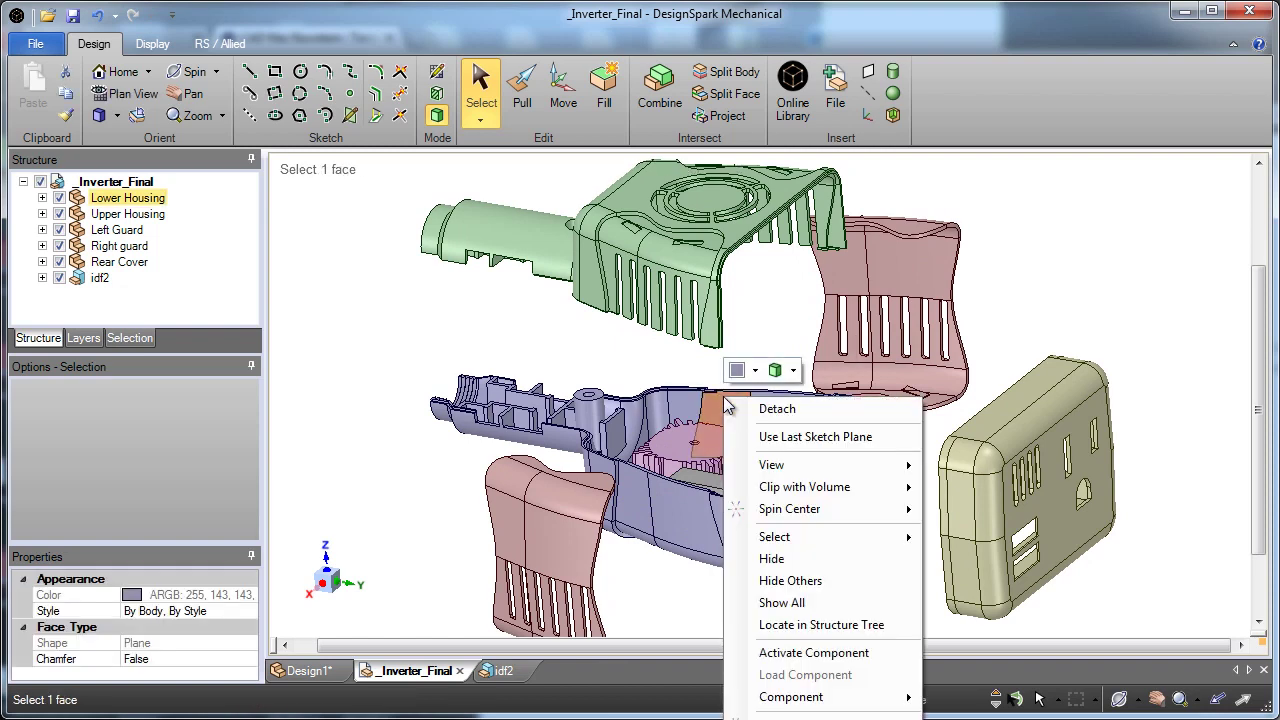
mouse_move(819, 700)
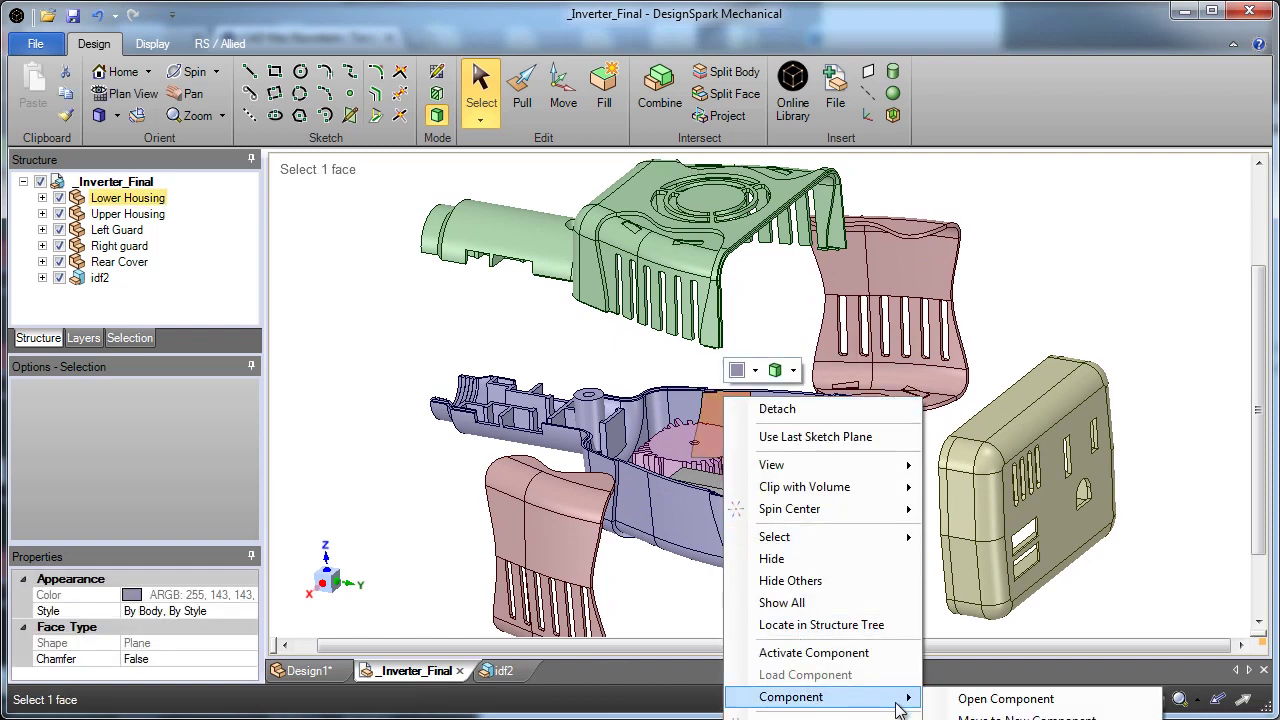
click(1006, 699)
scroll(699, 320, up, 3)
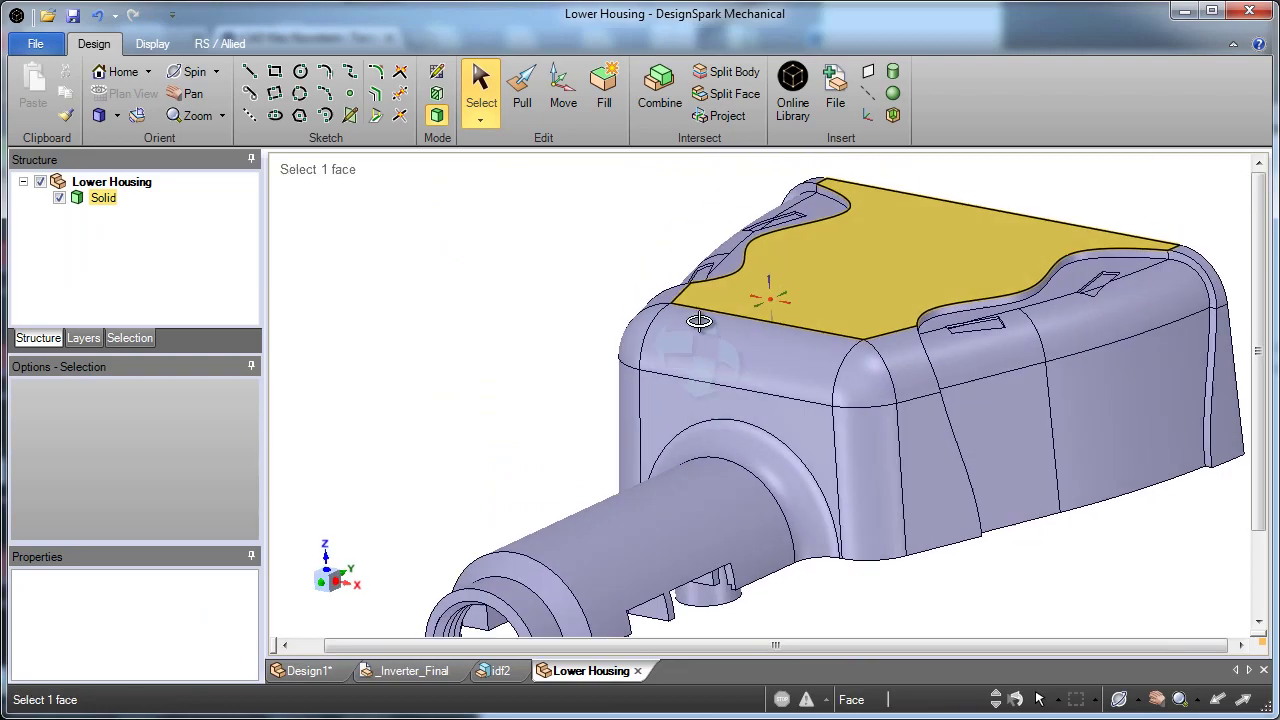
middle_drag(699, 320, 661, 98)
shift+middle_drag(751, 391, 748, 298)
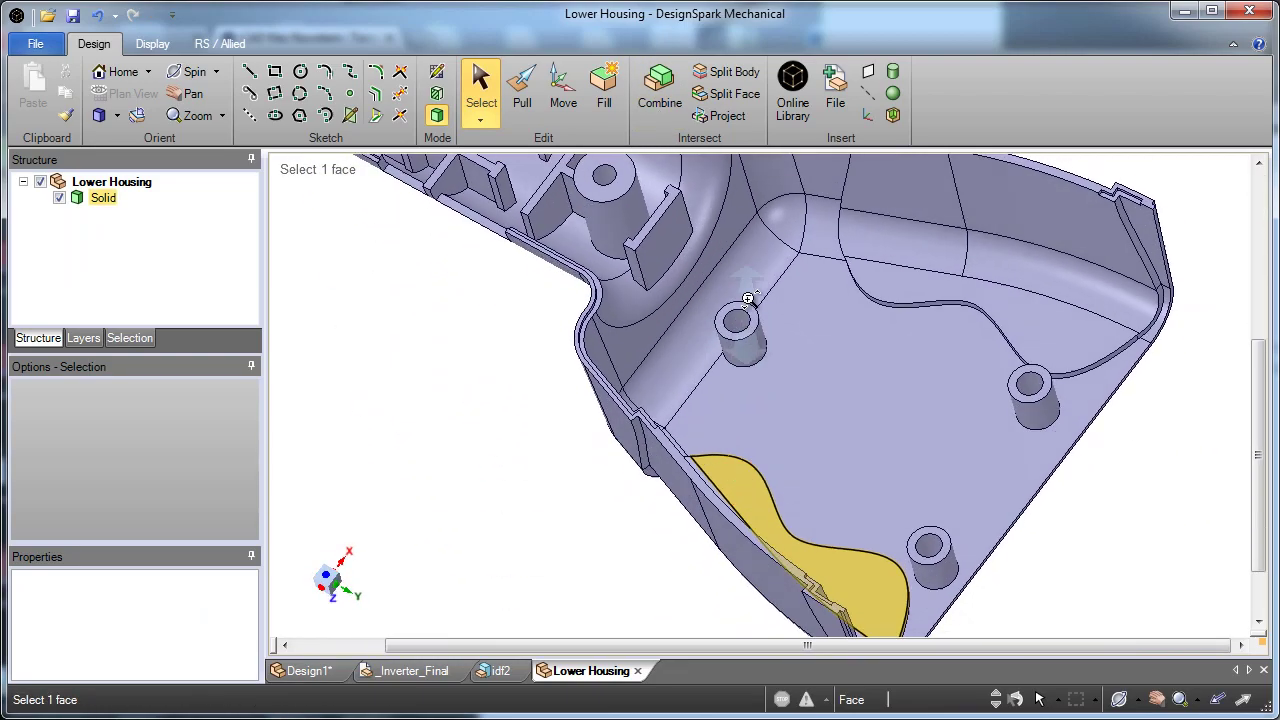
scroll(748, 298, down, 5)
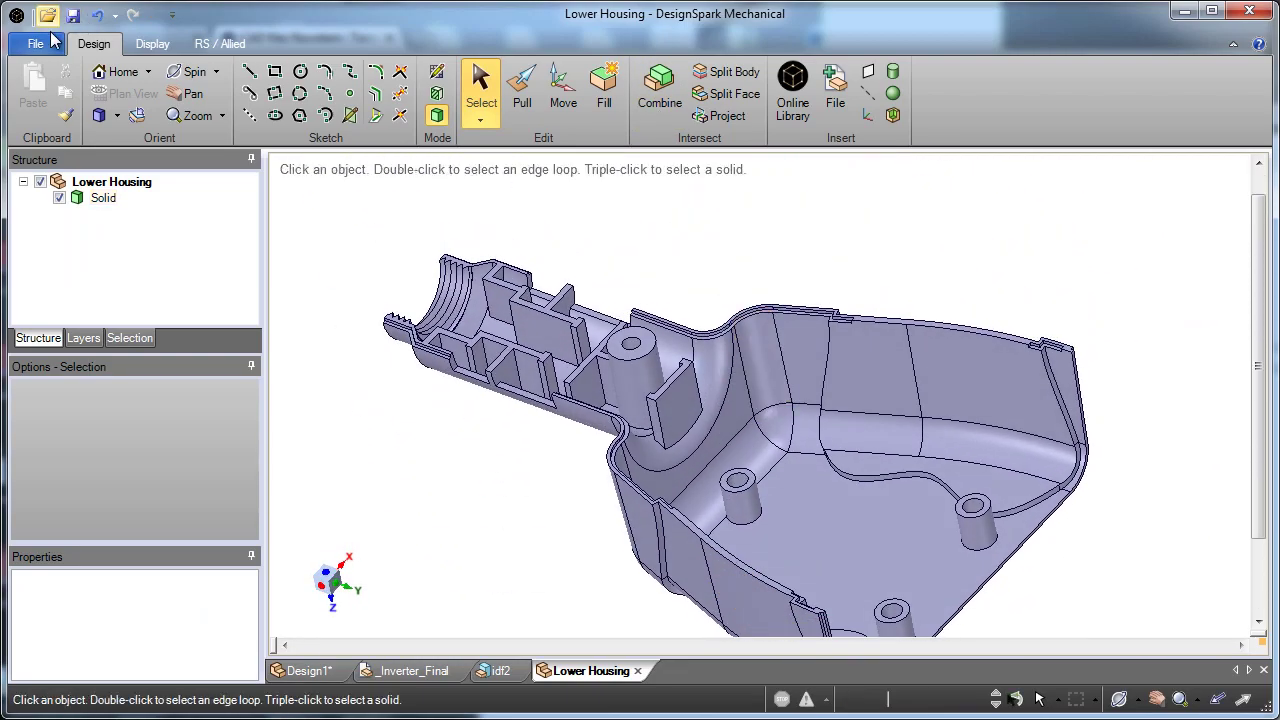
click(52, 41)
click(73, 215)
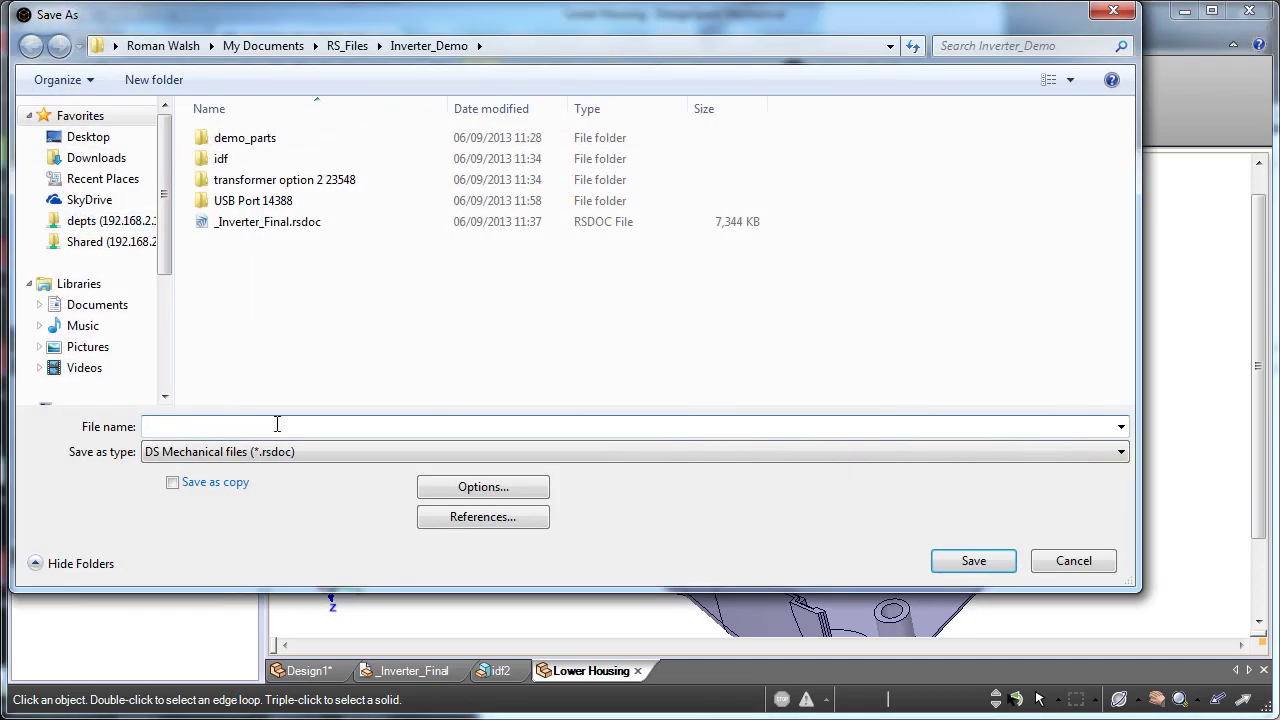
click(290, 451)
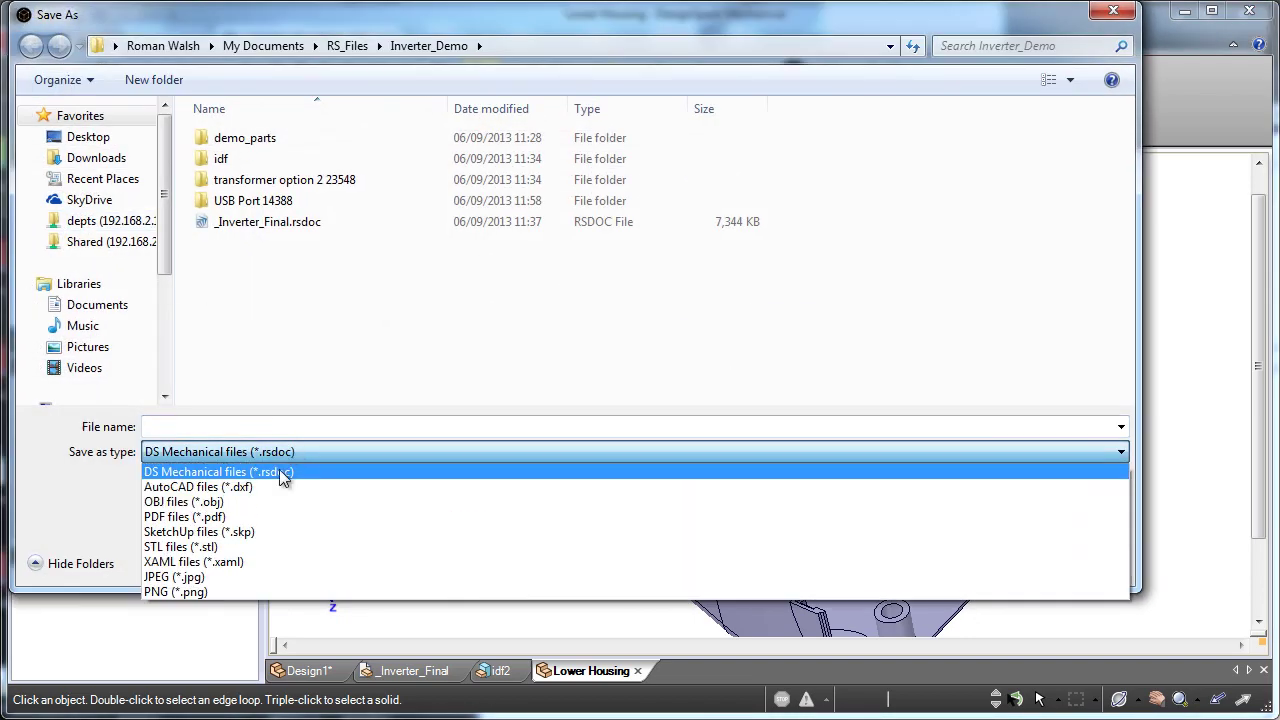
click(244, 549)
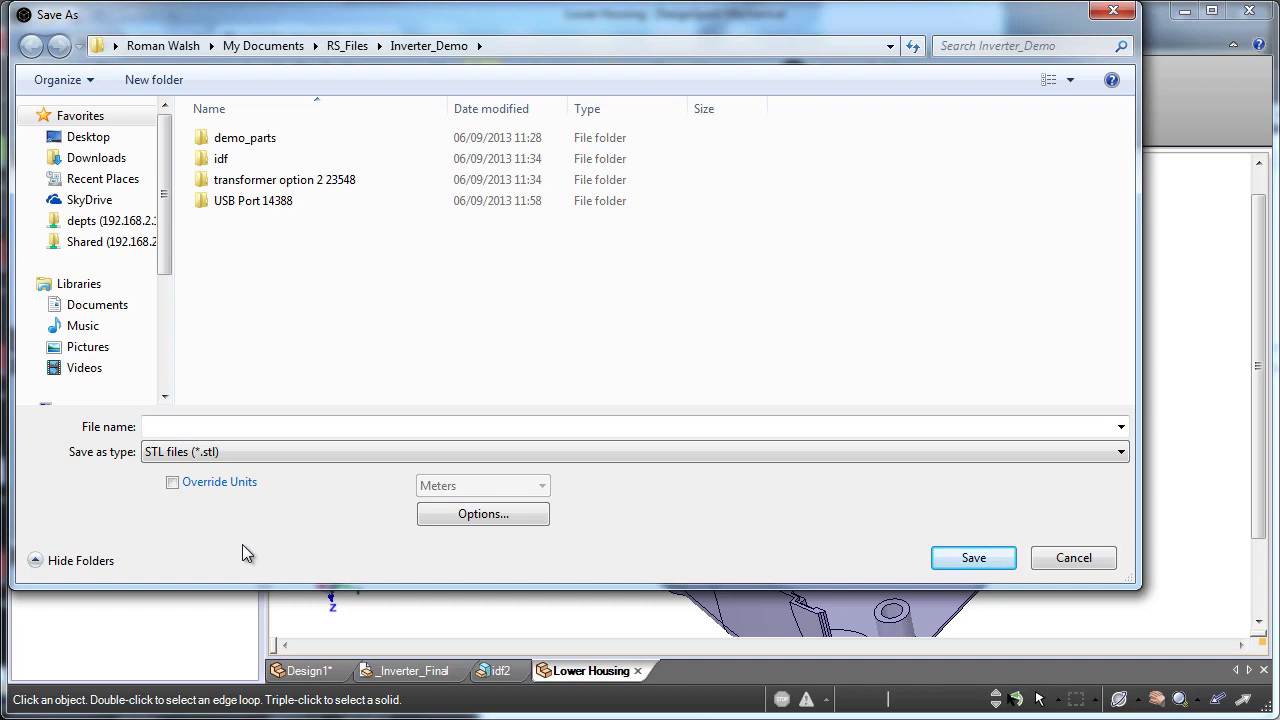
click(1113, 10)
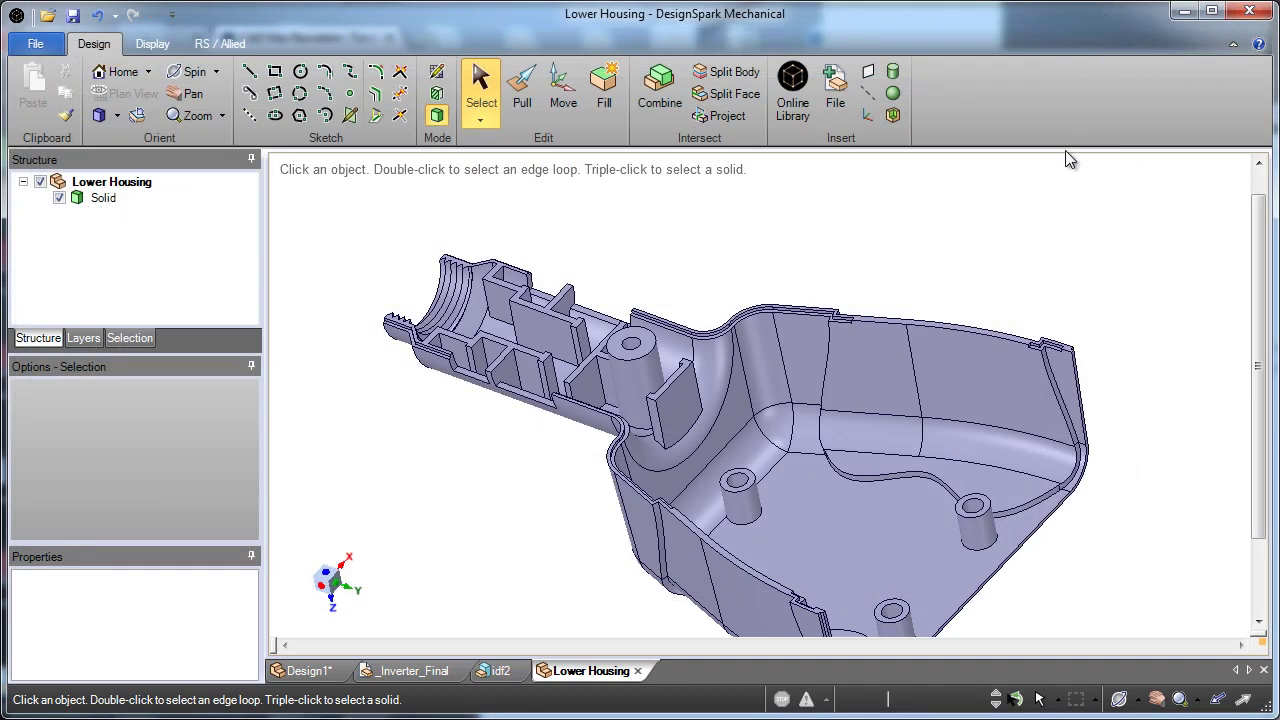
- Export the exploded _Inverter_Final assembly as a PDF file in the Inverter_Demo folder, keeping the name _Inverter_Final
click(400, 671)
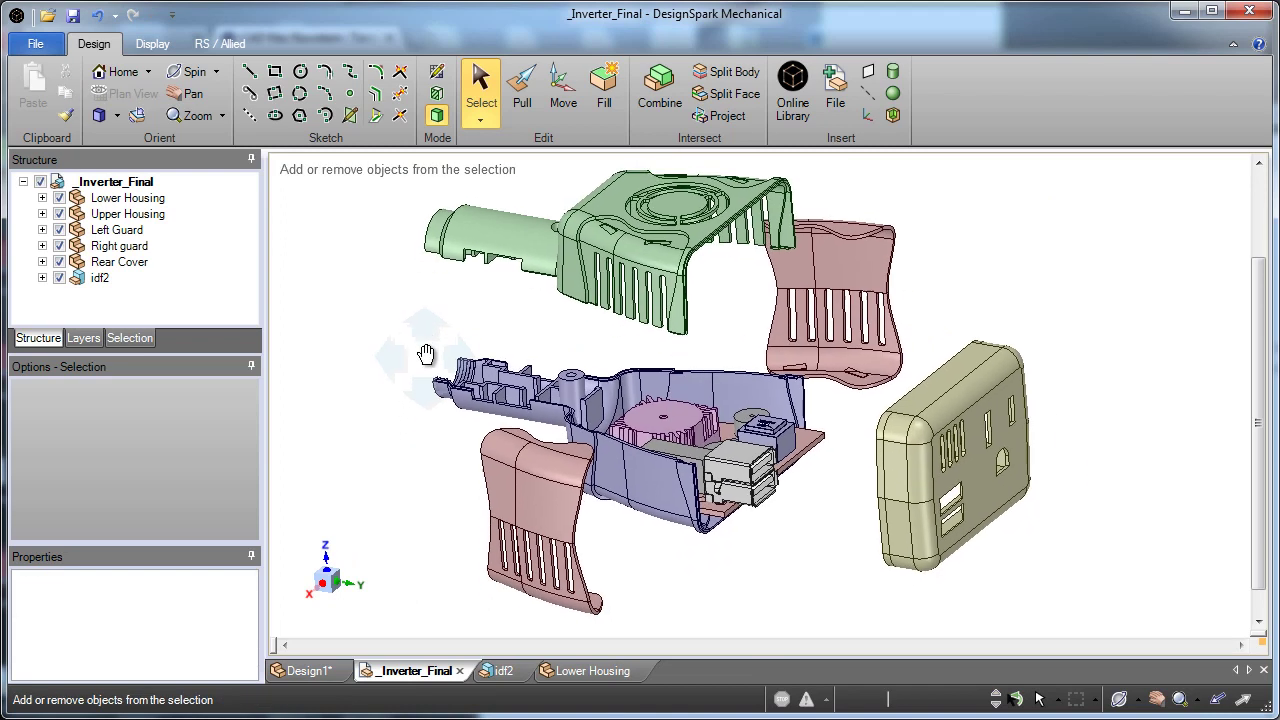
shift+middle_drag(426, 354, 468, 356)
ctrl+middle_drag(468, 356, 475, 331)
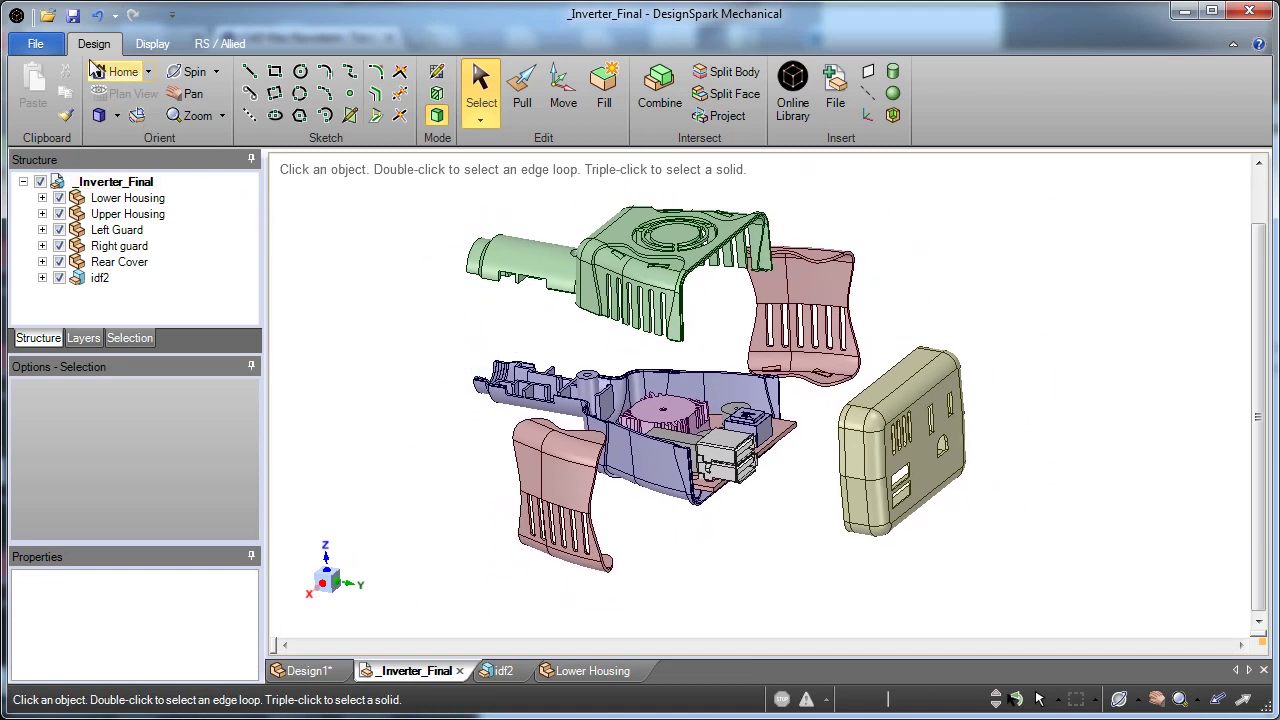
click(35, 43)
click(58, 213)
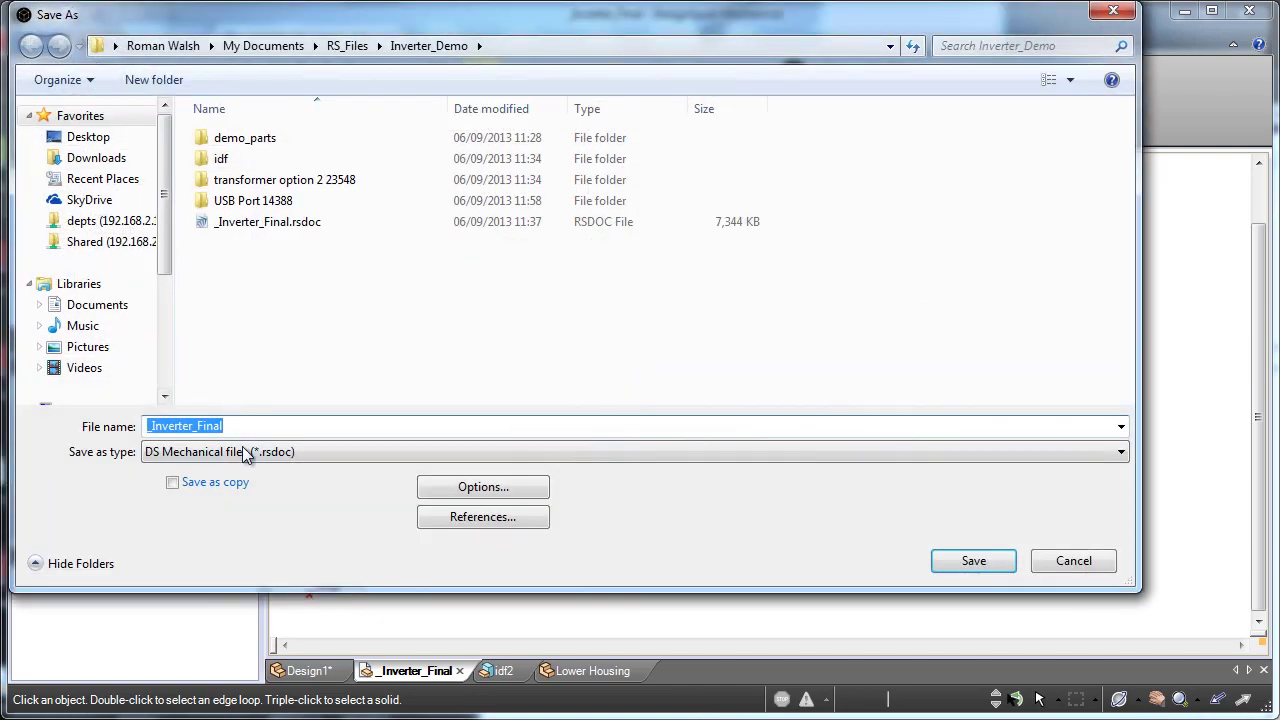
click(245, 452)
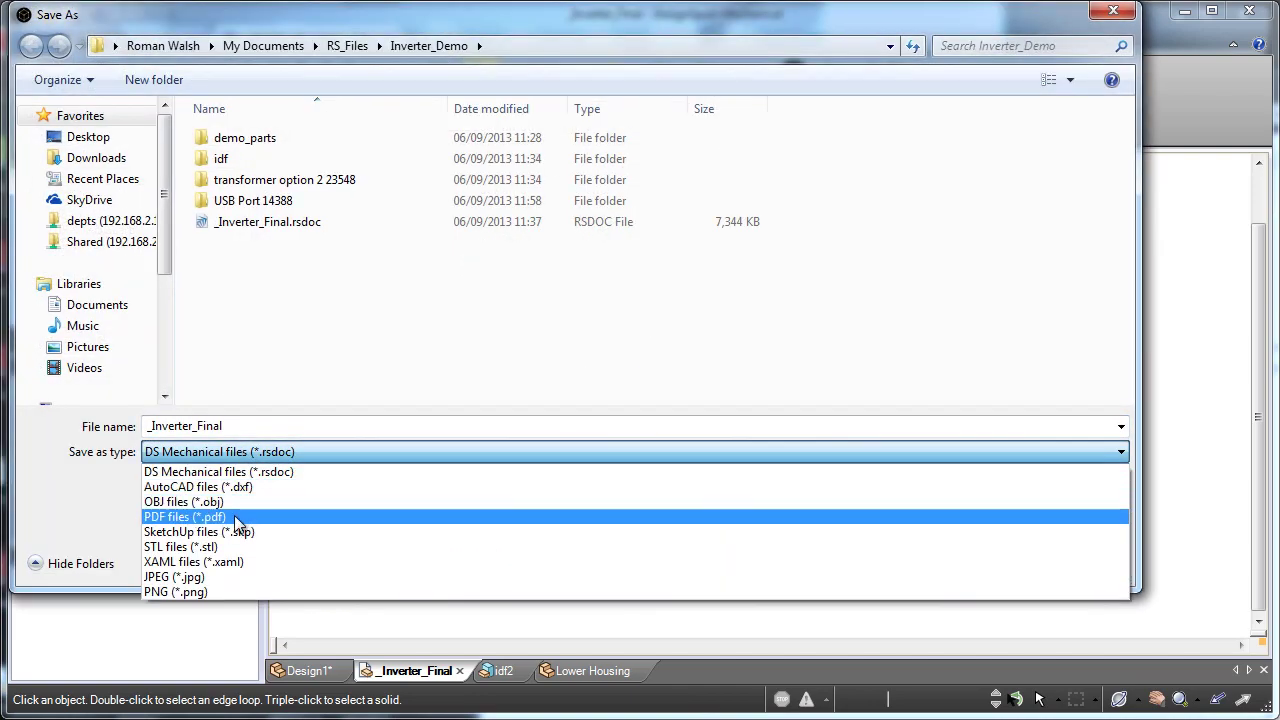
click(240, 516)
click(970, 578)
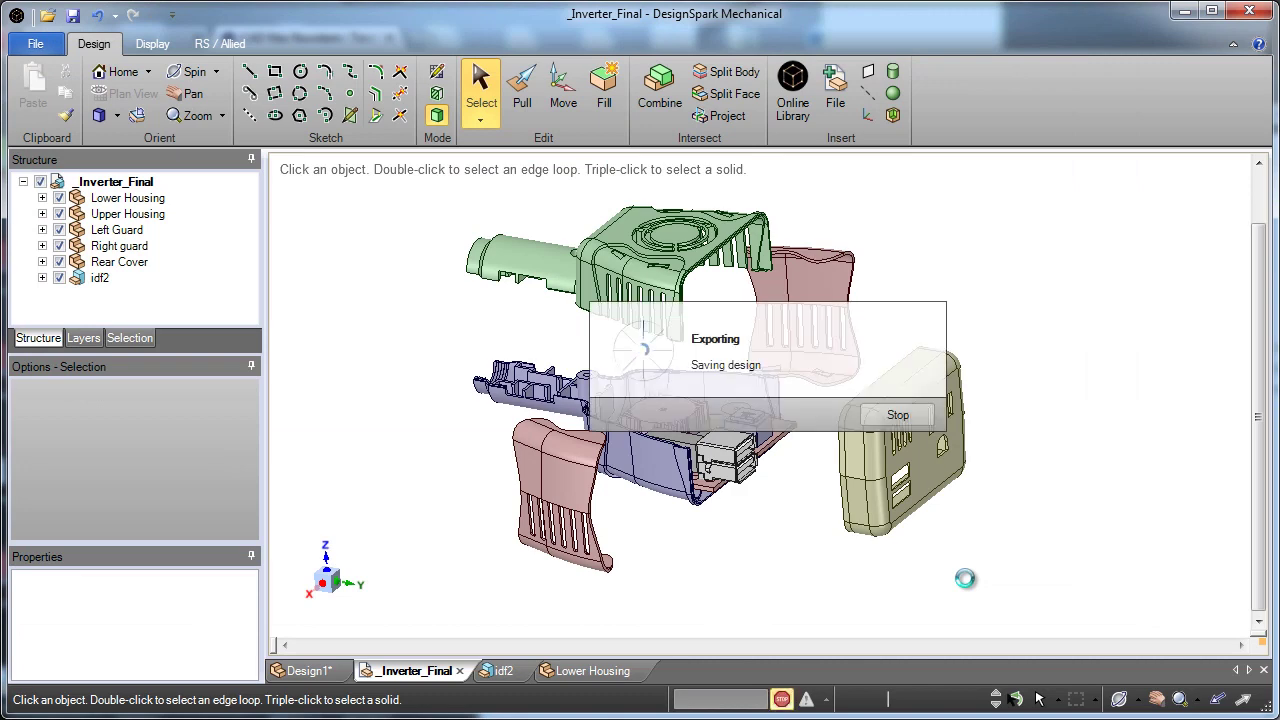
- Open the exported _Inverter_Final.pdf from the RS_Files\Inverter_Demo folder in Adobe Reader
key(super+e)
click(640, 421)
click(628, 399)
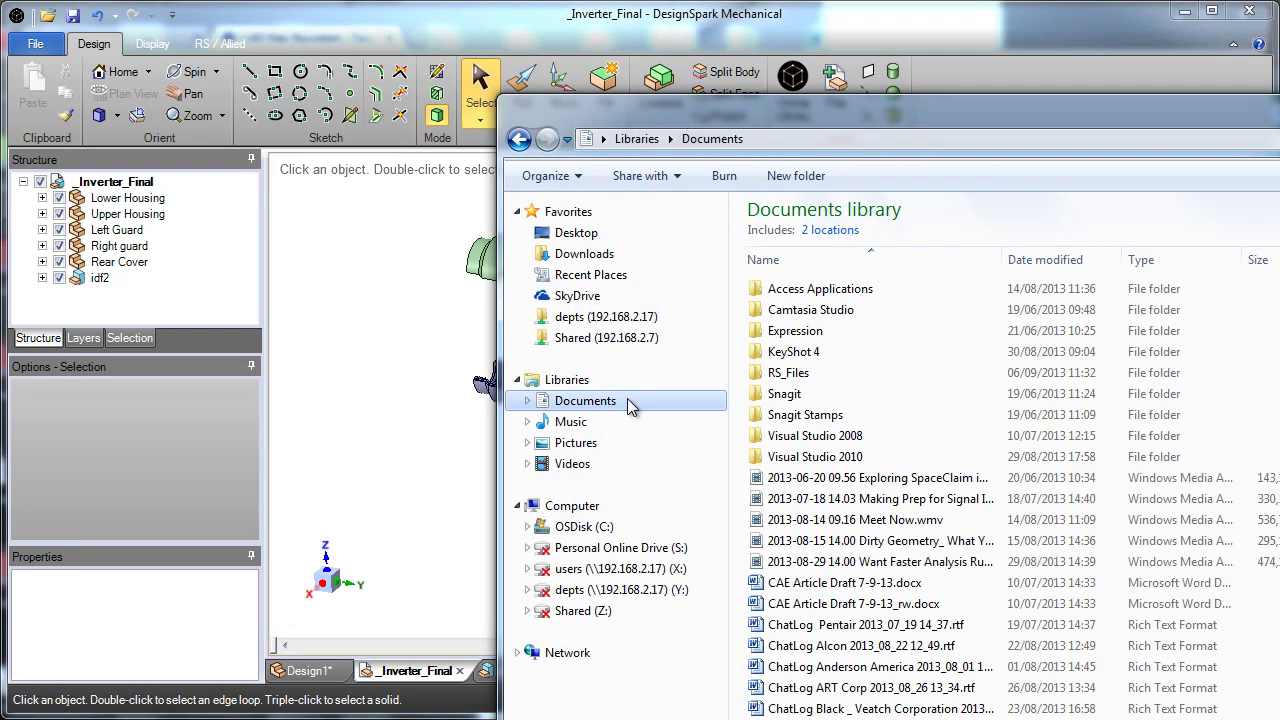
double_click(798, 372)
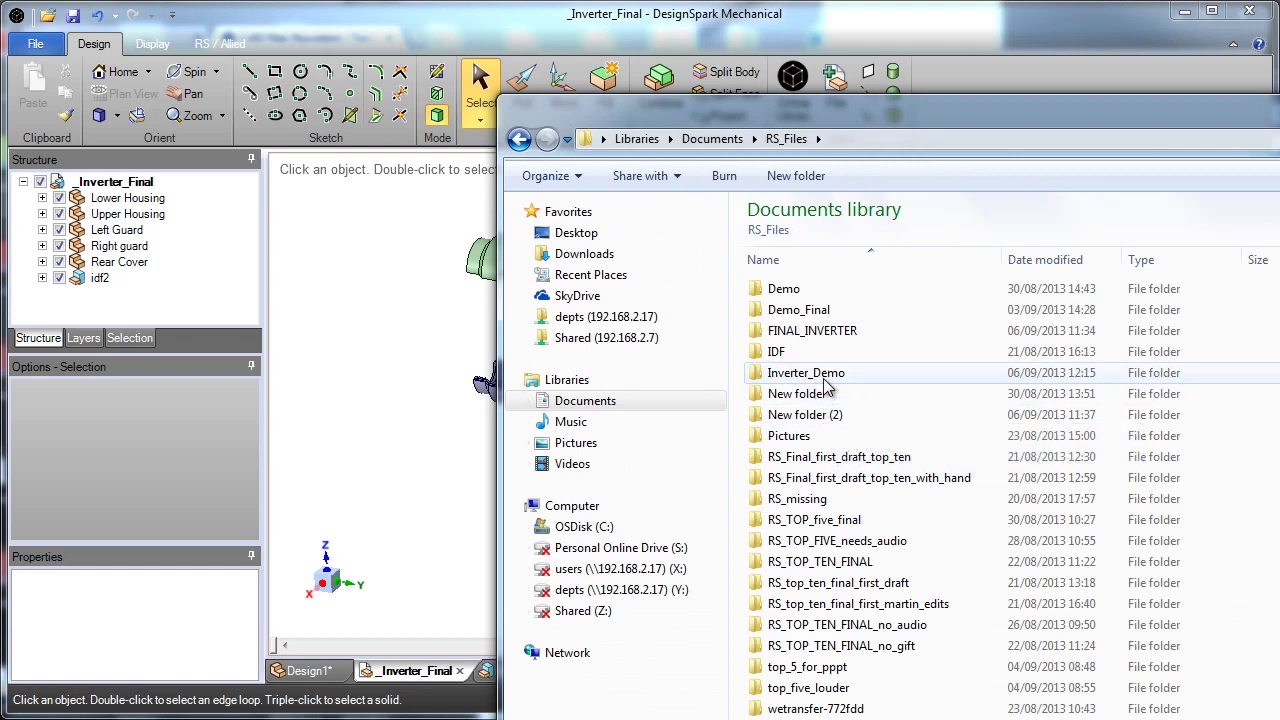
double_click(822, 374)
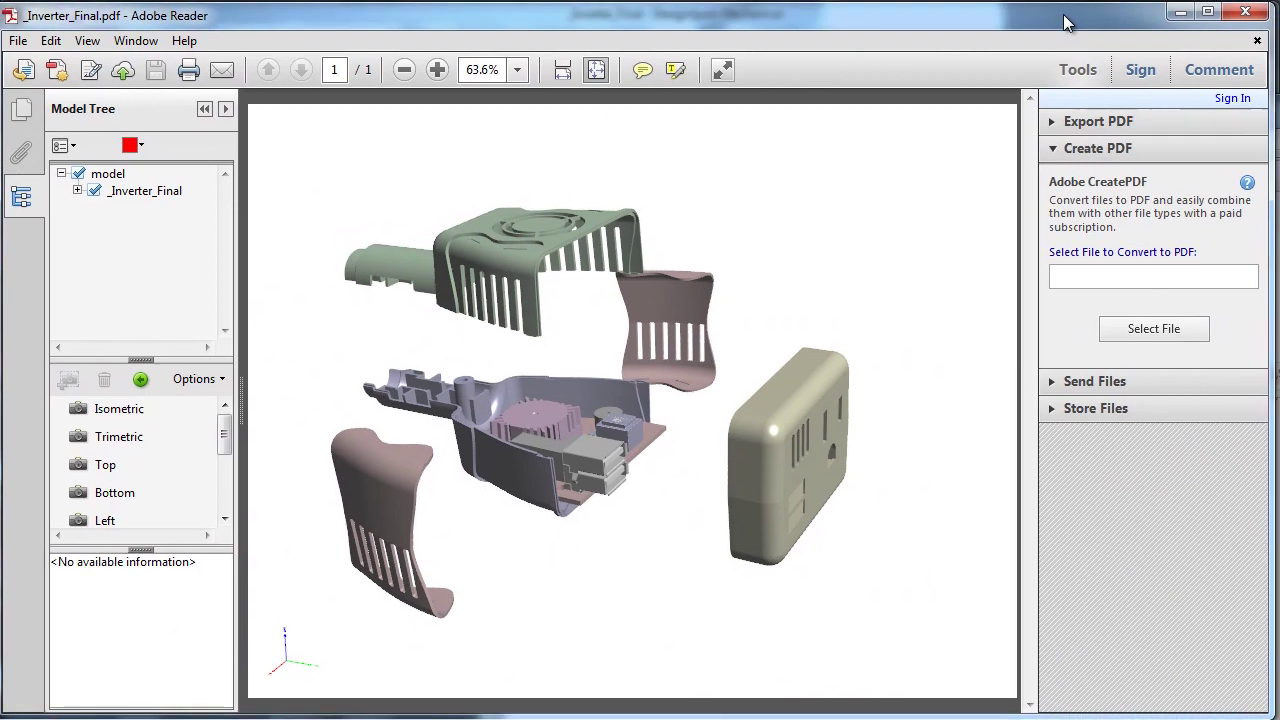
- Rotate the 3D PDF model, expand the _Inverter_Final assembly in its tree, and toggle the Lower Housing off and on
drag(748, 308, 460, 390)
click(77, 191)
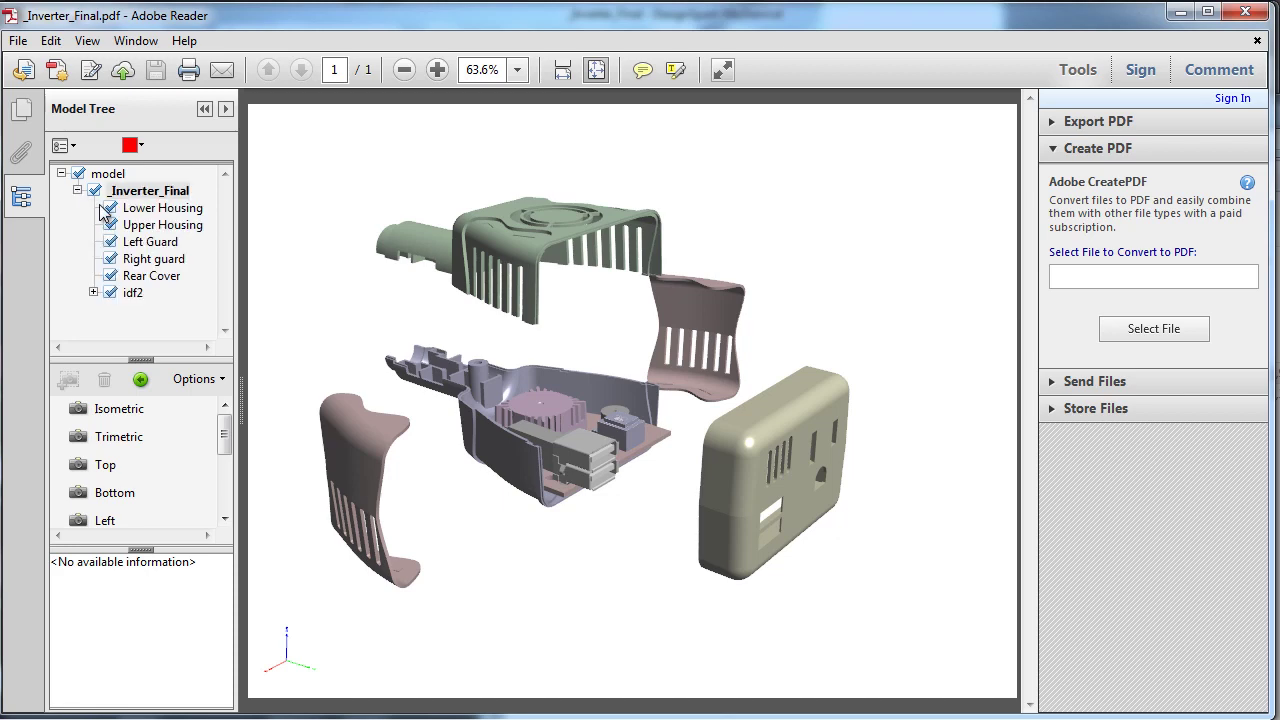
click(110, 208)
click(110, 208)
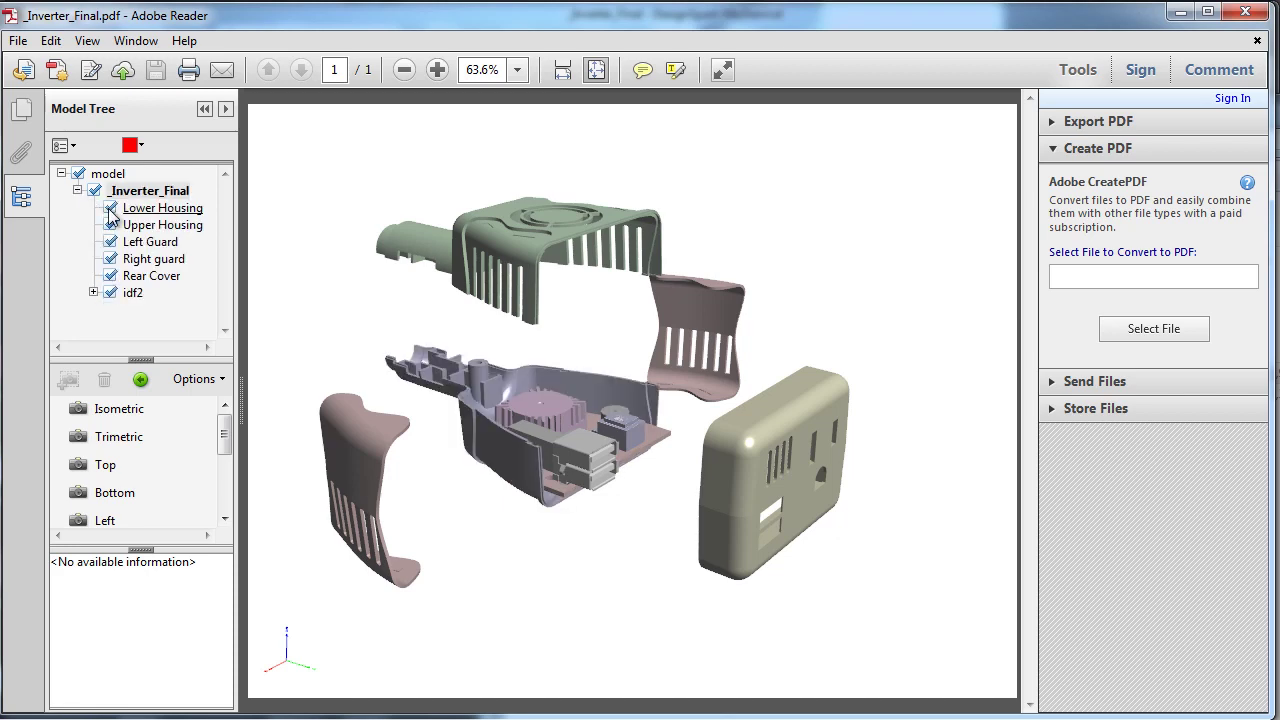
- Hide the idf2 board in the 3D PDF and examine the emptied lower housing from different angles
click(93, 292)
click(110, 293)
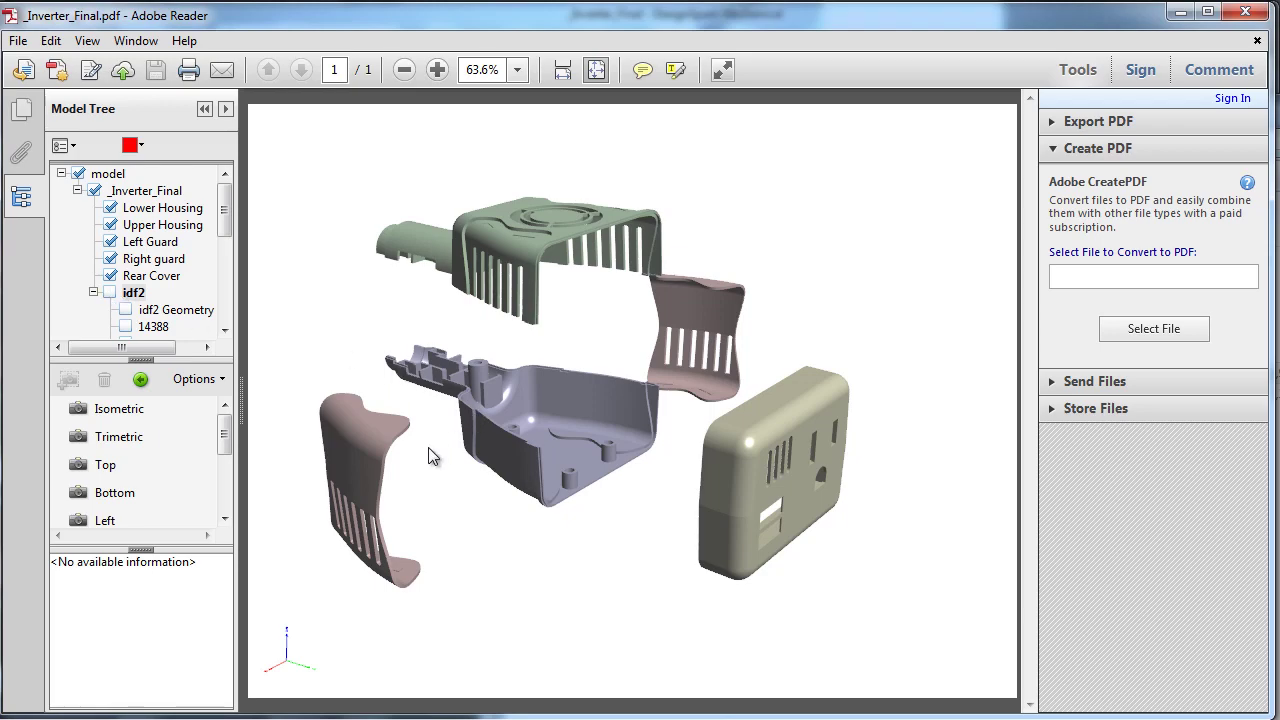
drag(462, 449, 530, 391)
scroll(461, 383, down, 2)
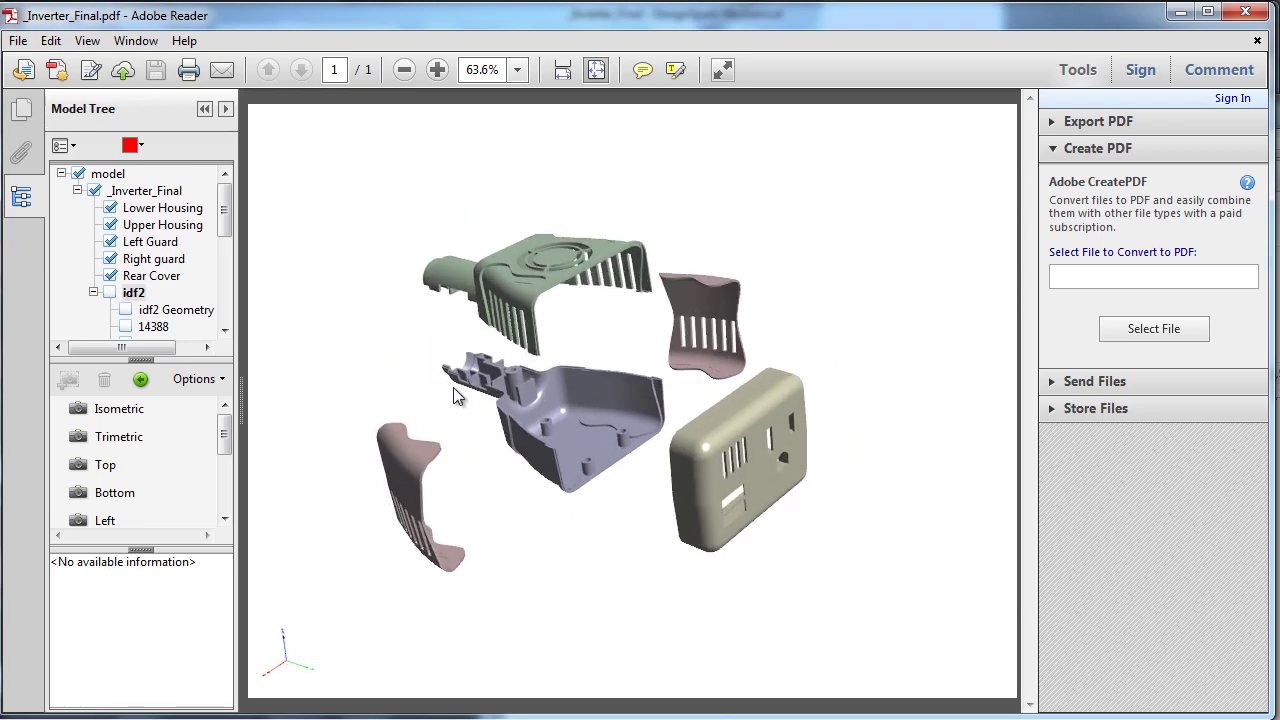
scroll(454, 389, up, 4)
drag(408, 425, 600, 478)
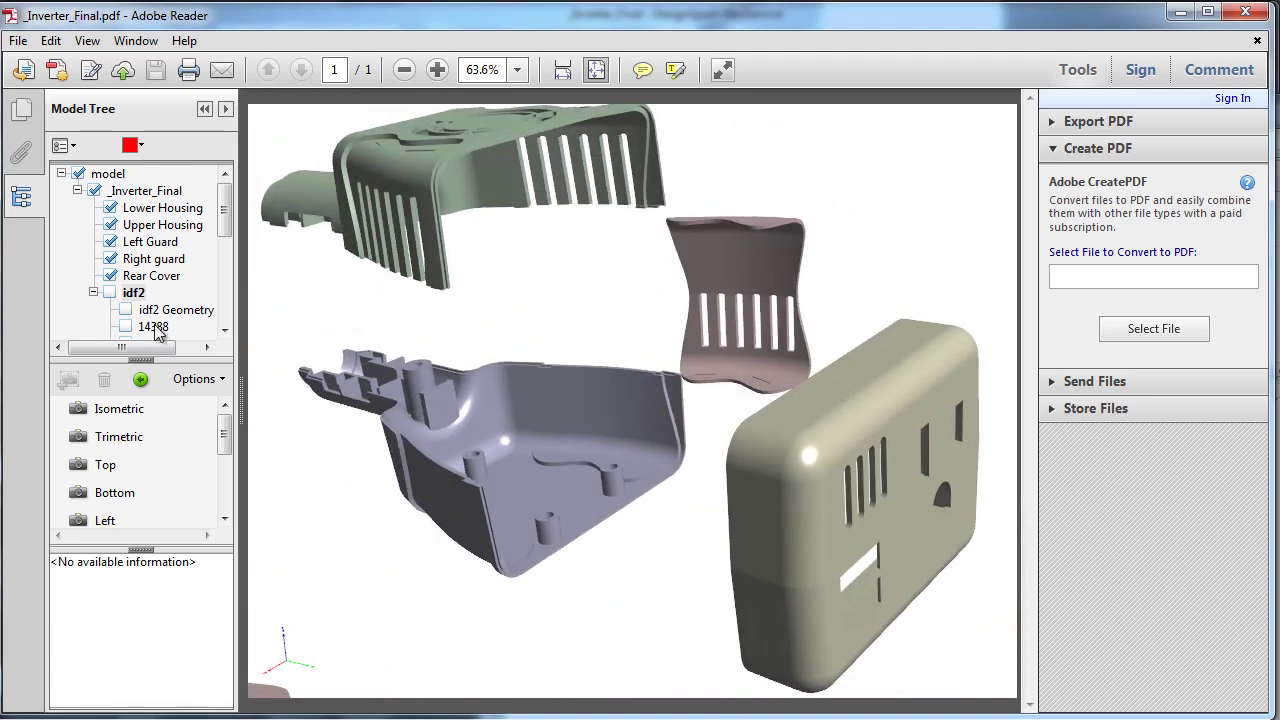
- Show the idf2 board again and examine the complete exploded assembly in the PDF up close and from a distance
click(111, 293)
click(93, 293)
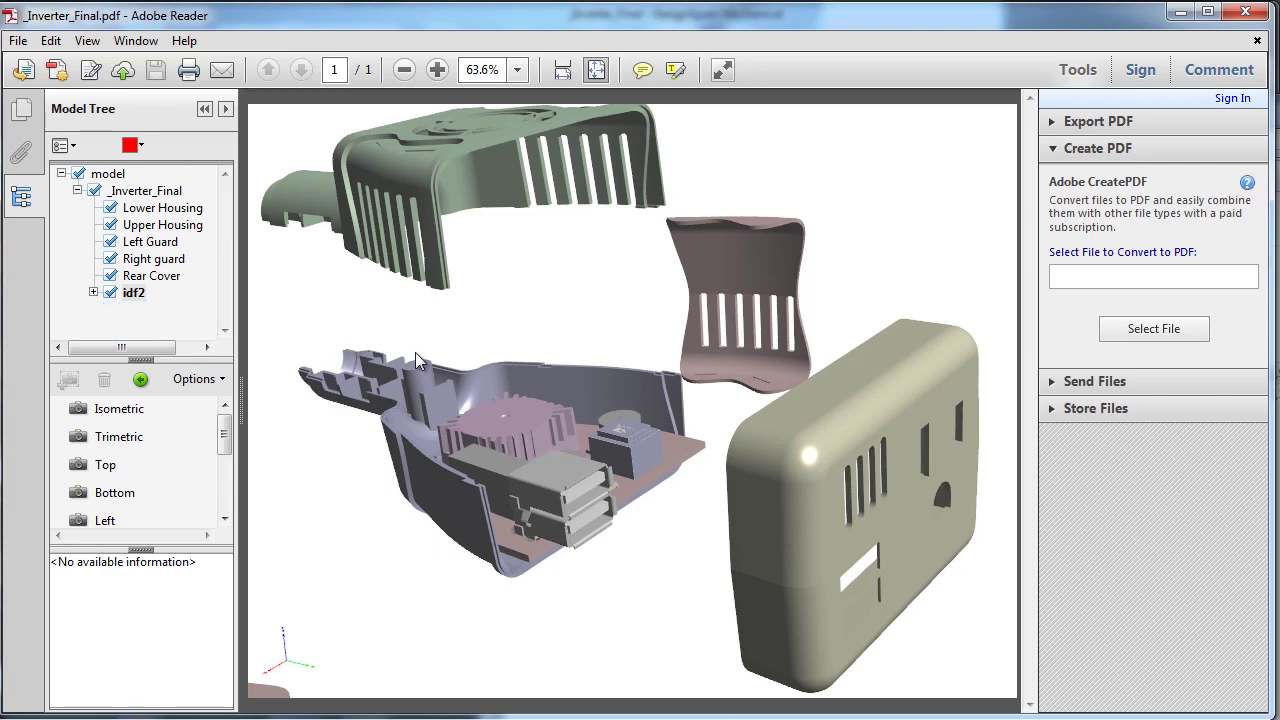
scroll(512, 418, up, 3)
scroll(512, 418, down, 6)
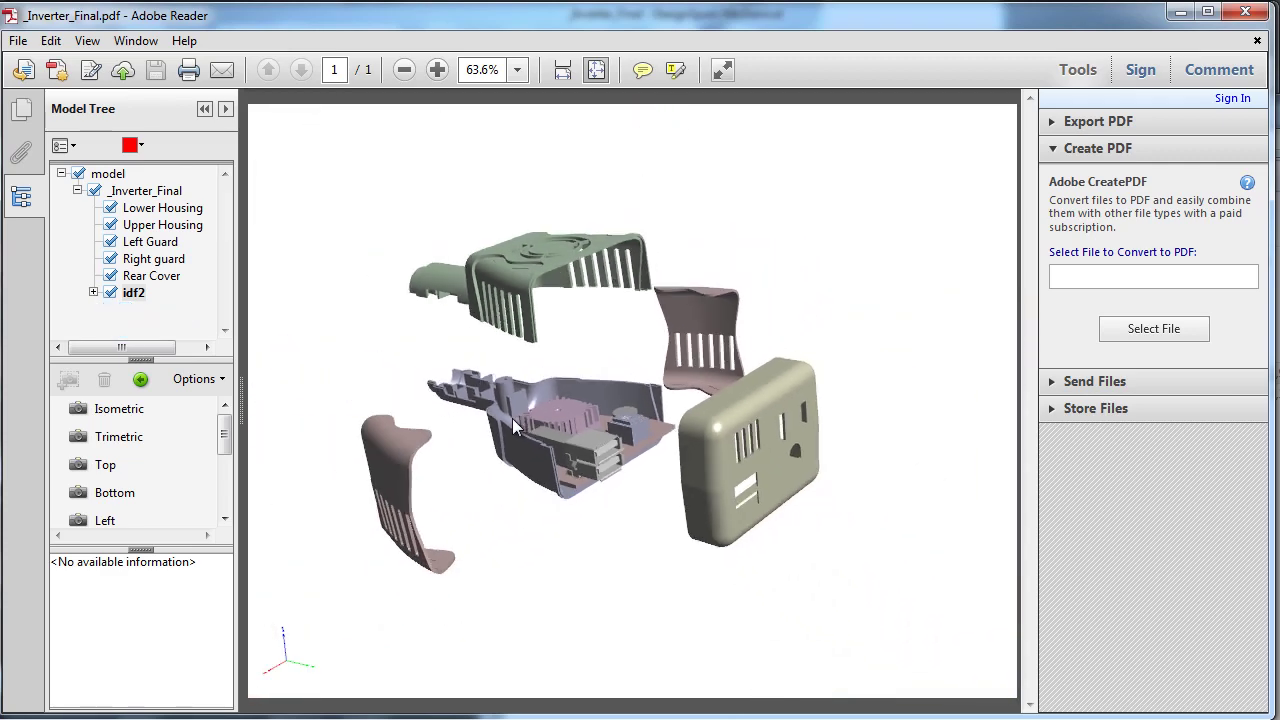
drag(512, 428, 564, 404)
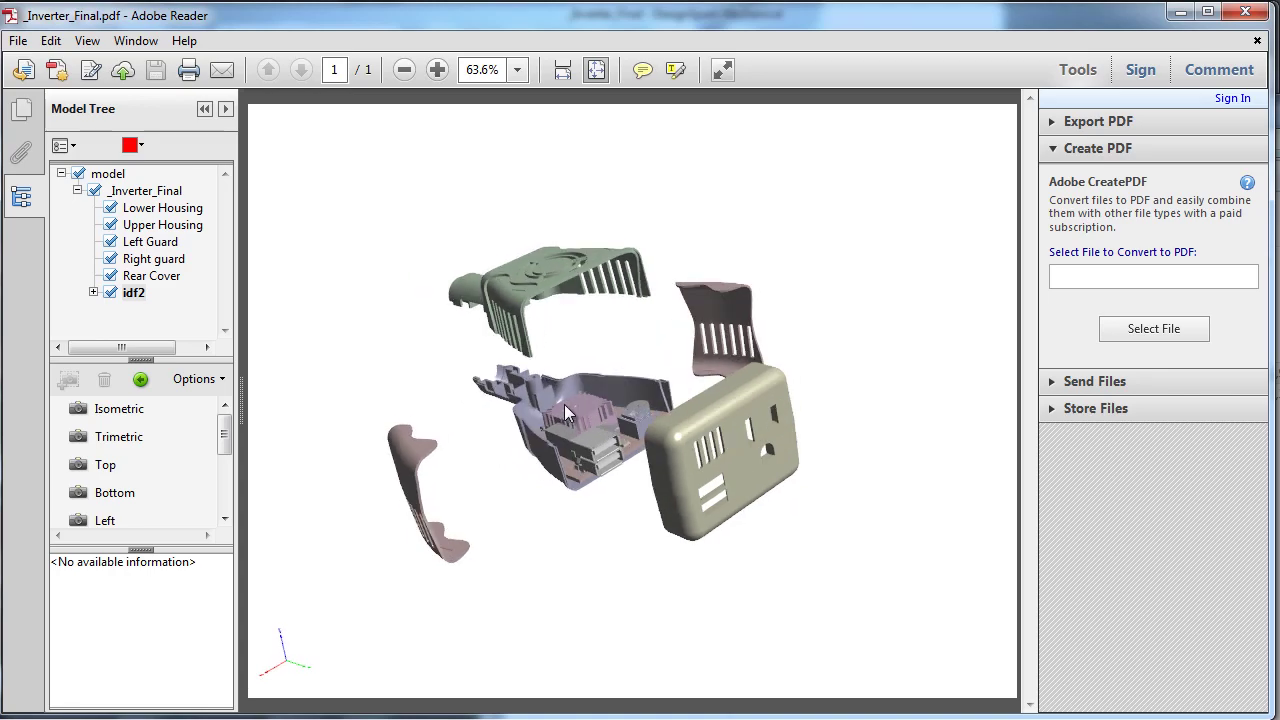
- Switch back to DesignSpark Mechanical and open the idf2 board component in its own window
click(1177, 14)
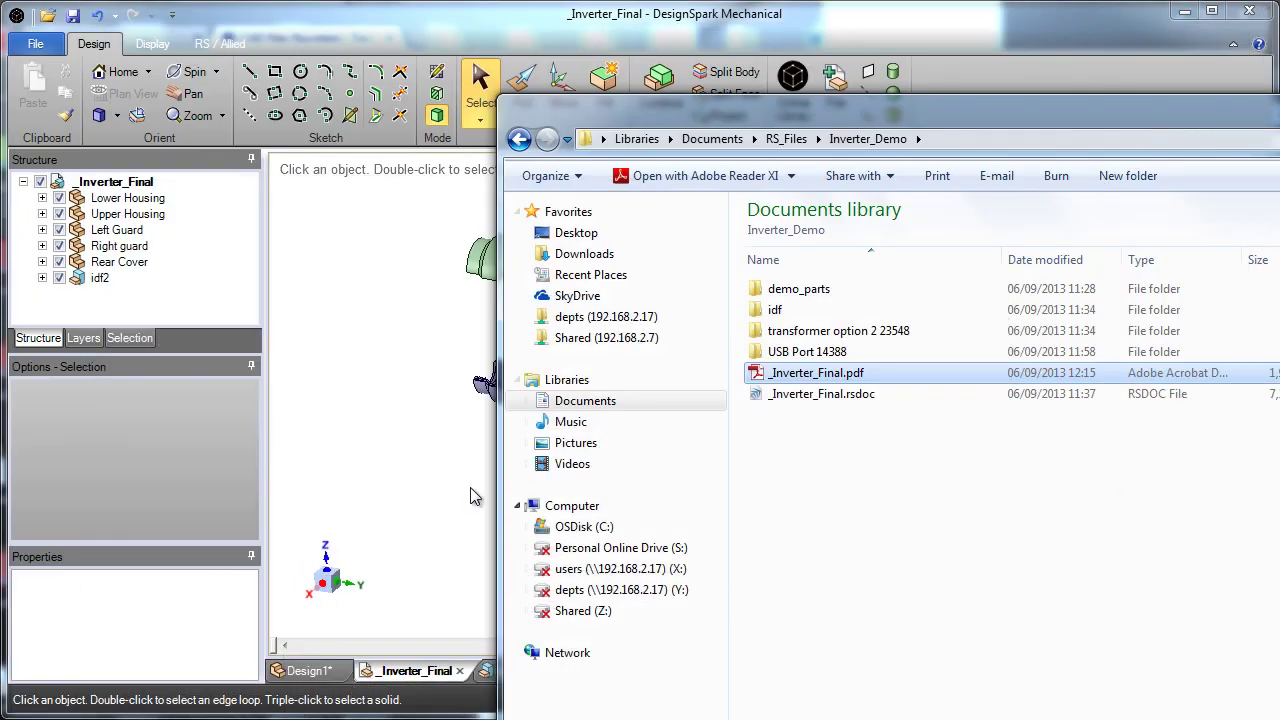
click(363, 429)
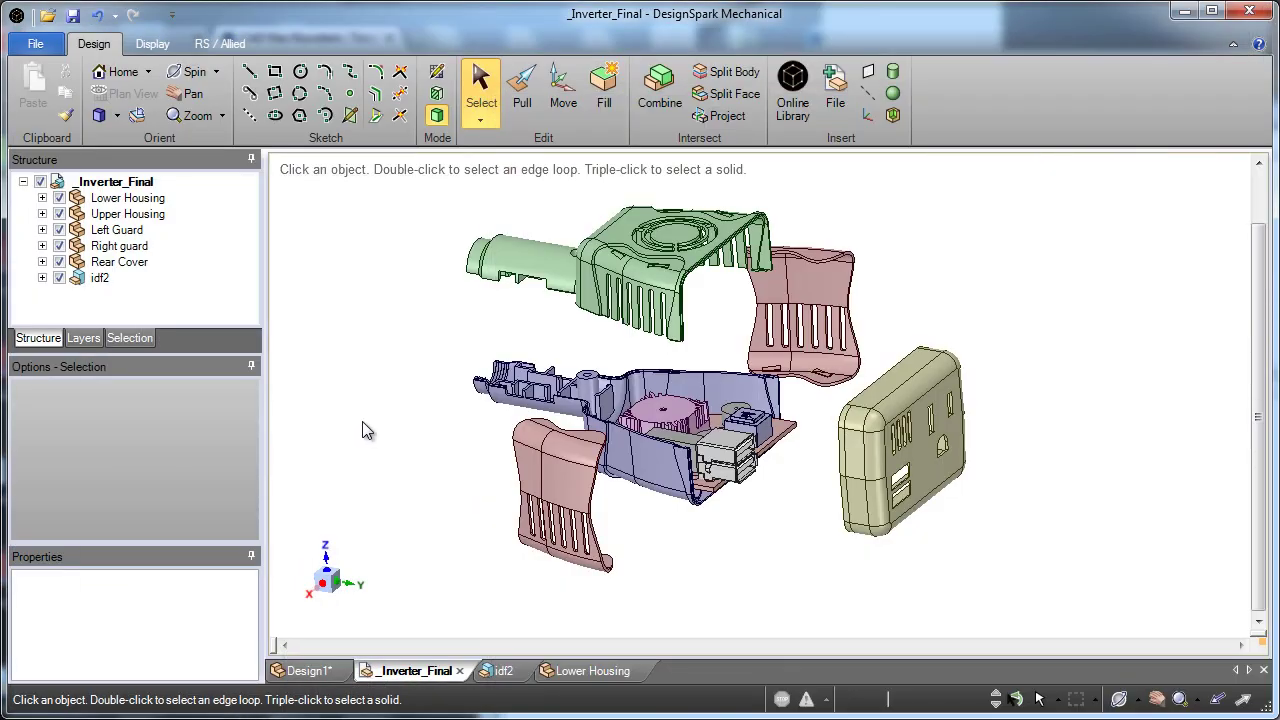
click(107, 277)
right_click(108, 278)
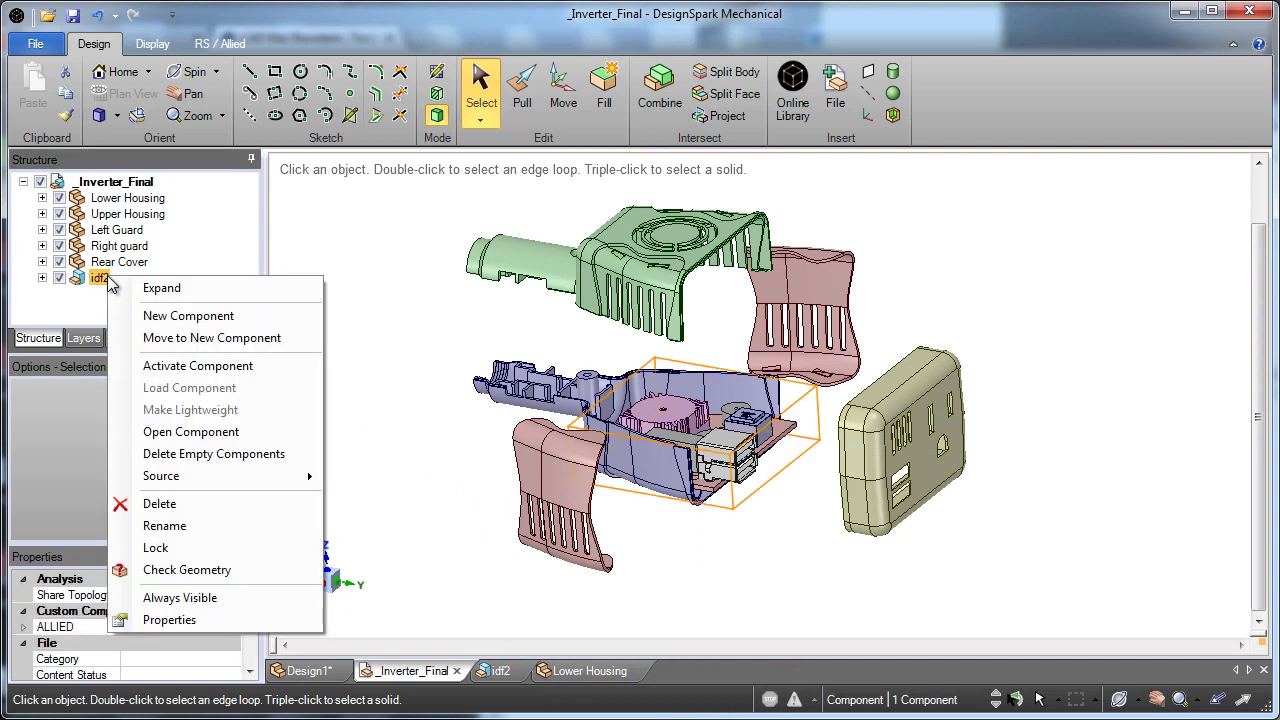
mouse_move(241, 478)
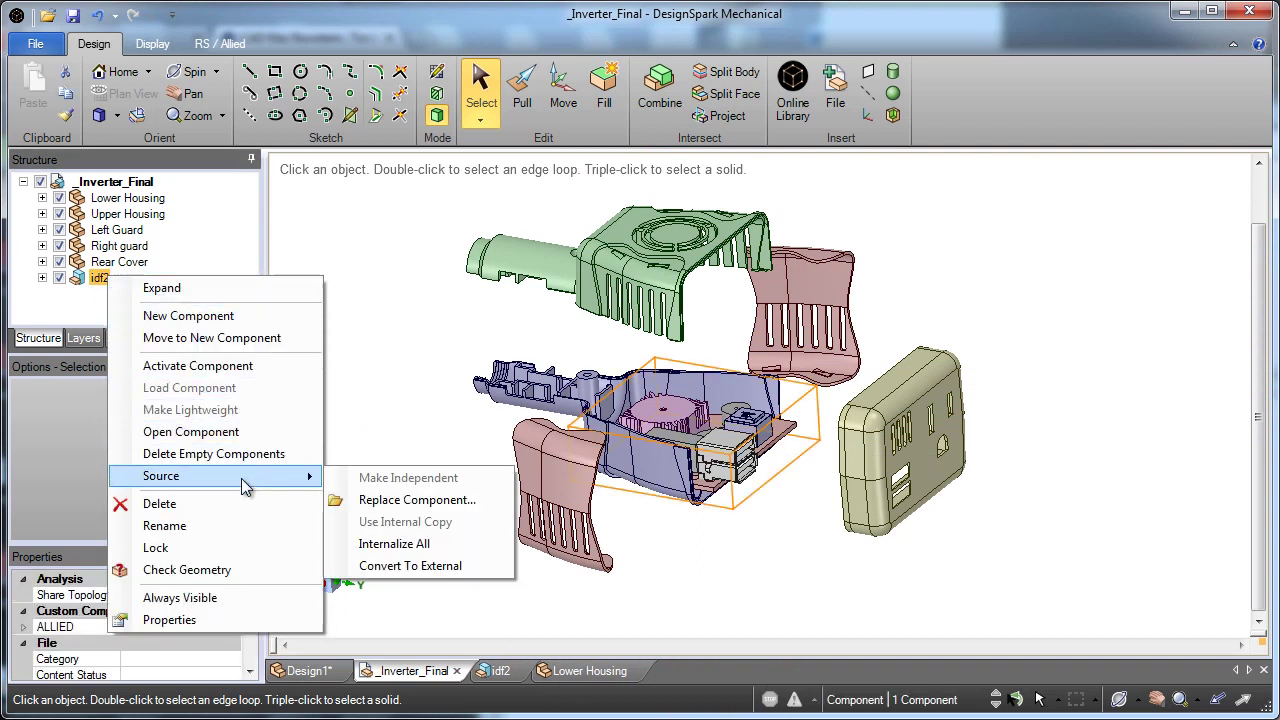
click(191, 431)
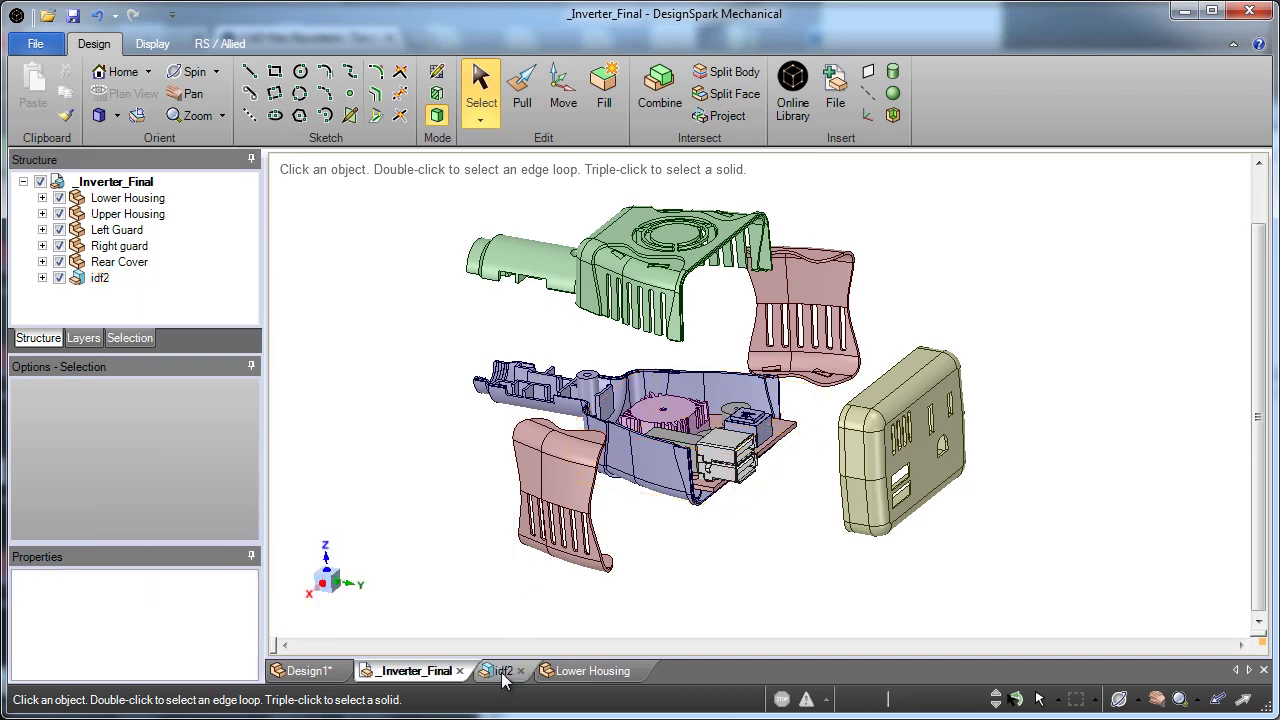
click(500, 670)
shift+middle_drag(737, 466, 564, 500)
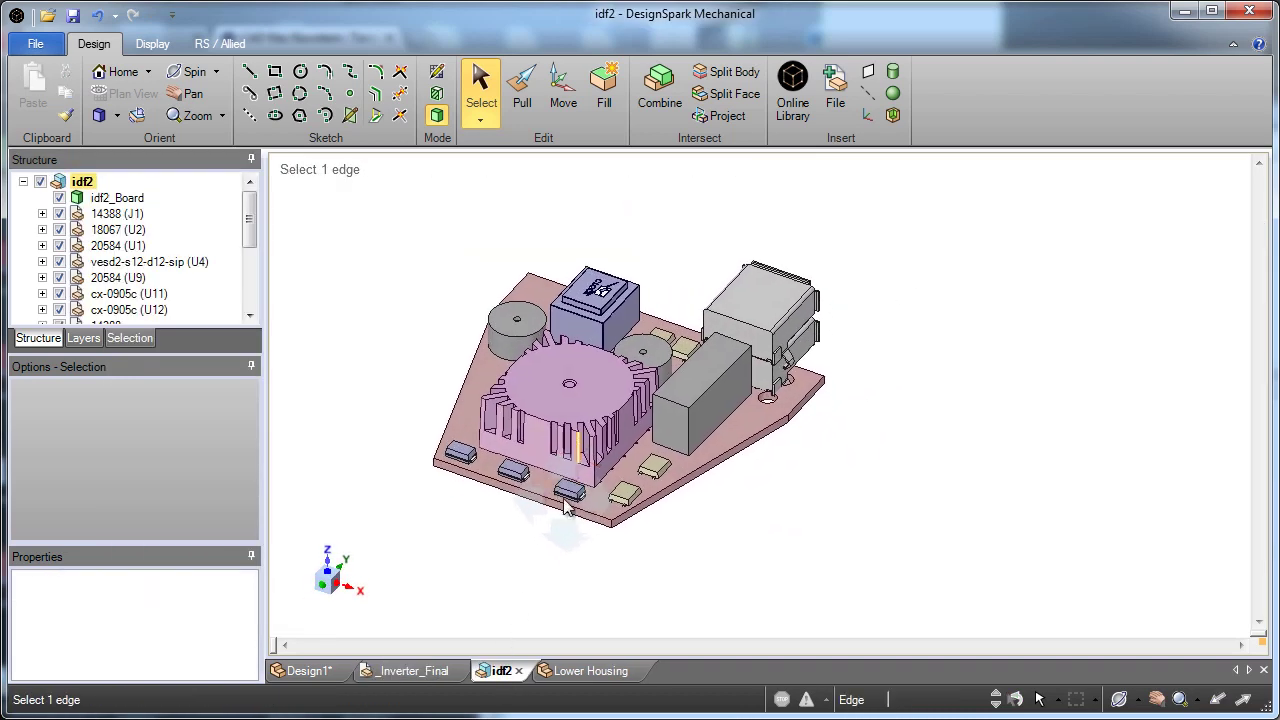
- Insert a Default bill of materials table on a datum plane aligned with the board, placed beside the board
click(163, 43)
click(215, 43)
click(155, 116)
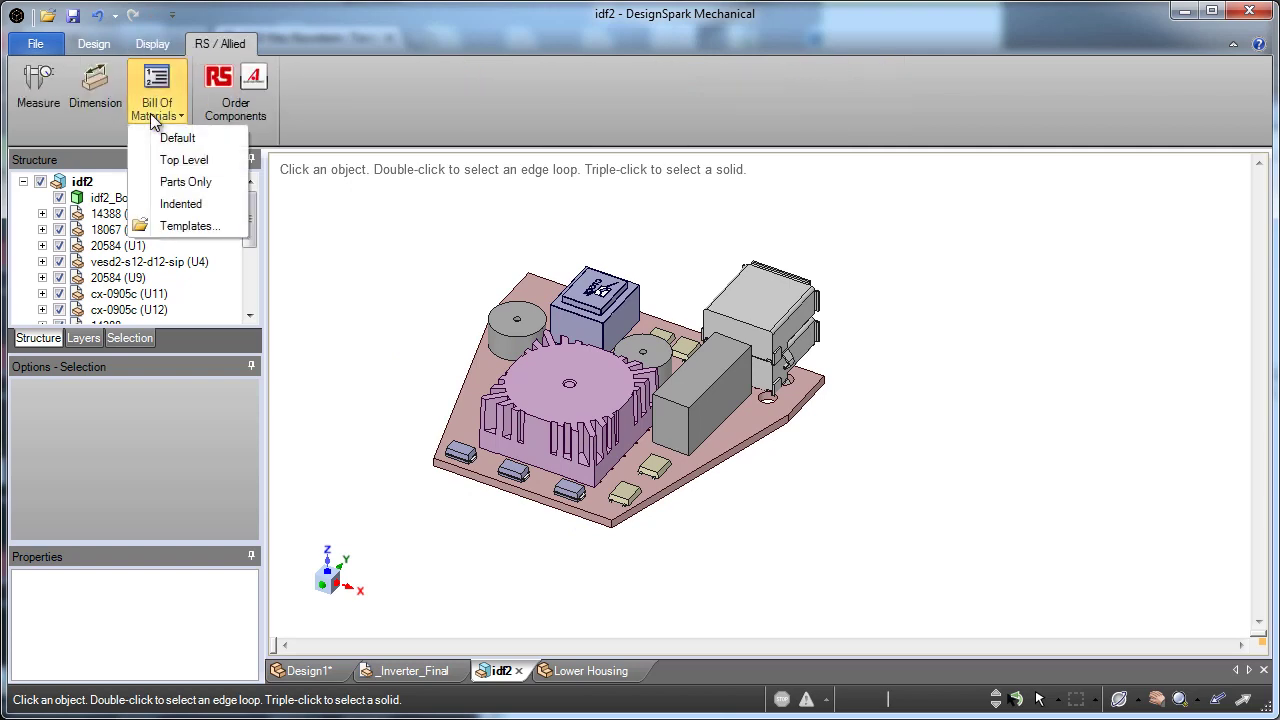
click(170, 137)
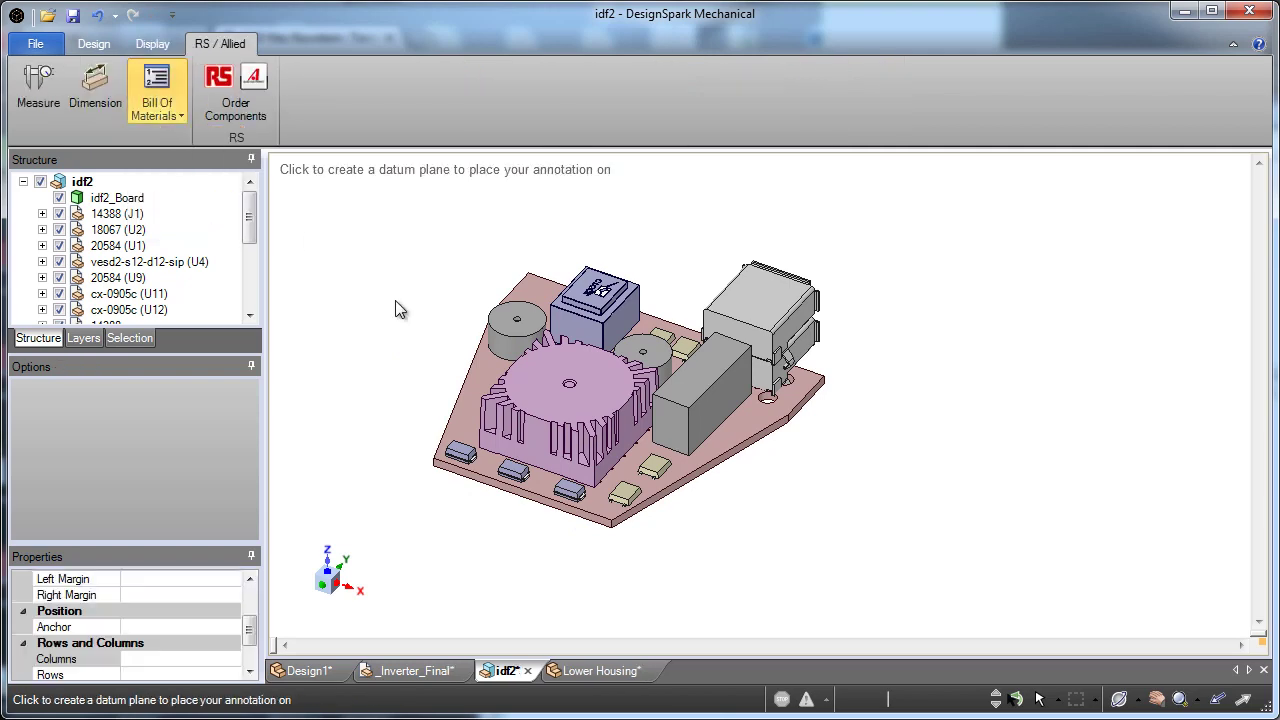
click(524, 389)
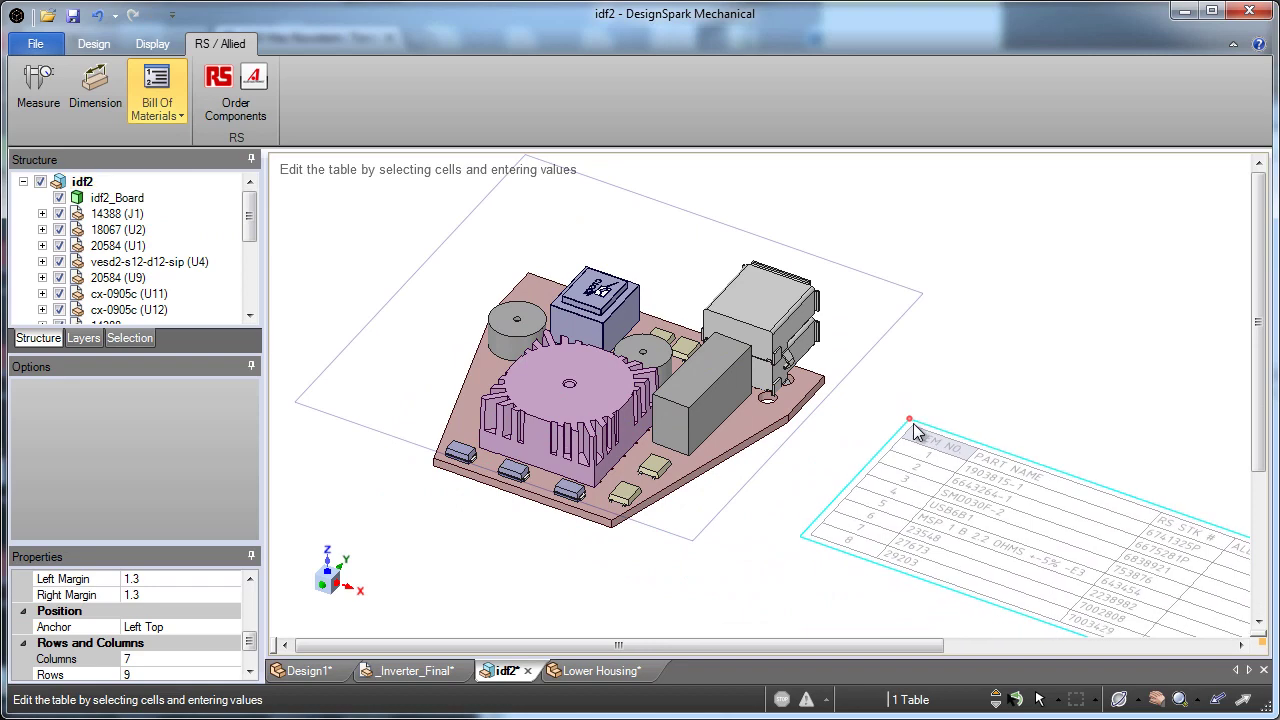
click(914, 430)
scroll(854, 403, down, 3)
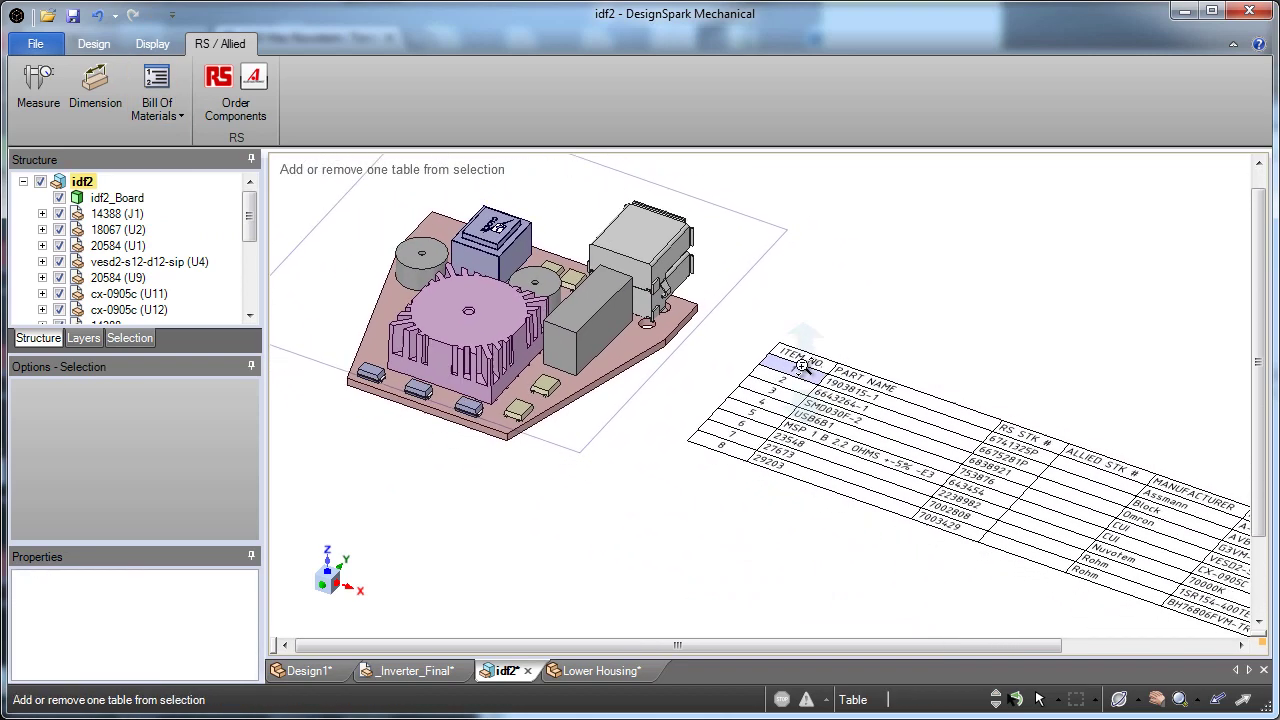
shift+middle_drag(758, 368, 677, 334)
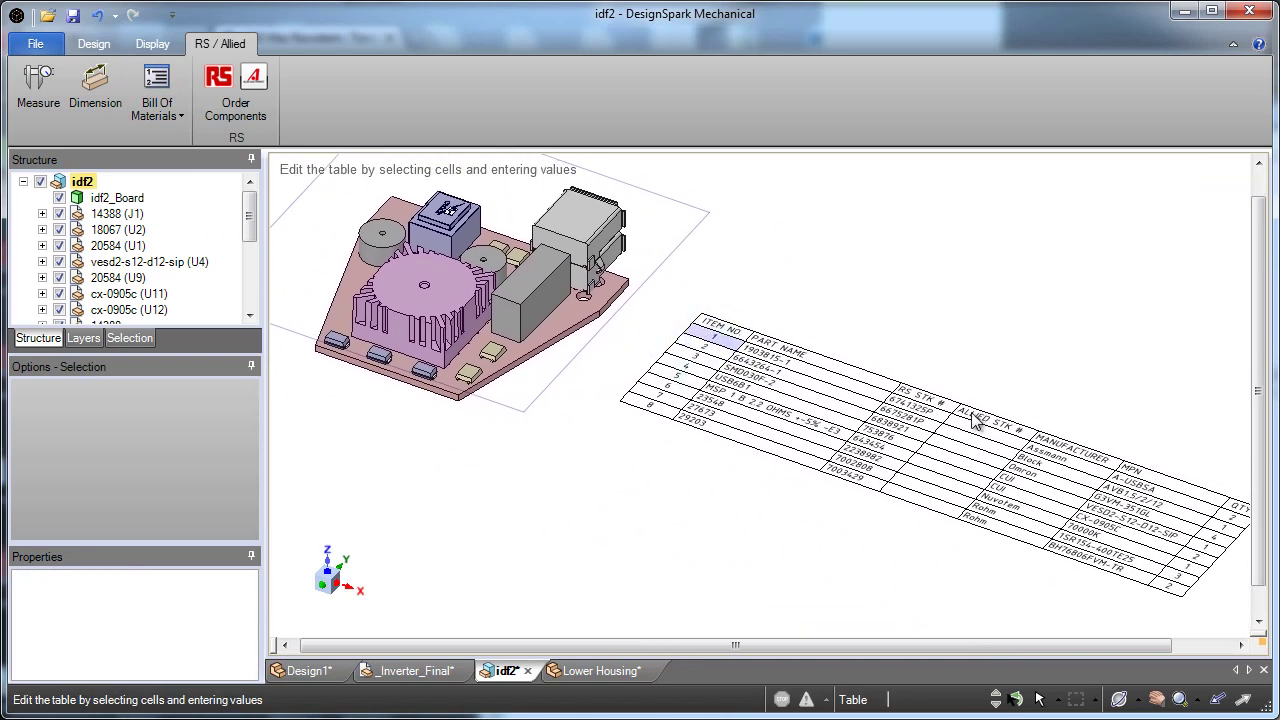
- Select component 20584 (U1) near the board's edge, examine its custom document properties, and clear the selection
click(466, 372)
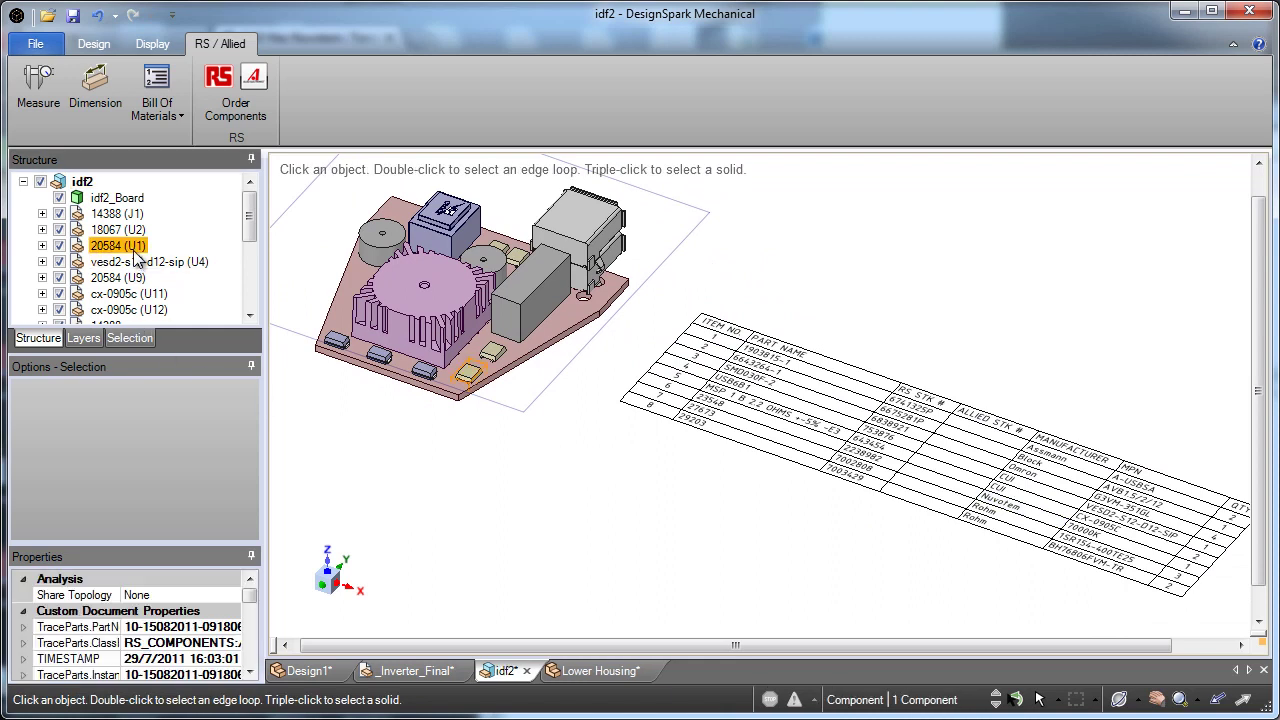
drag(152, 545, 152, 478)
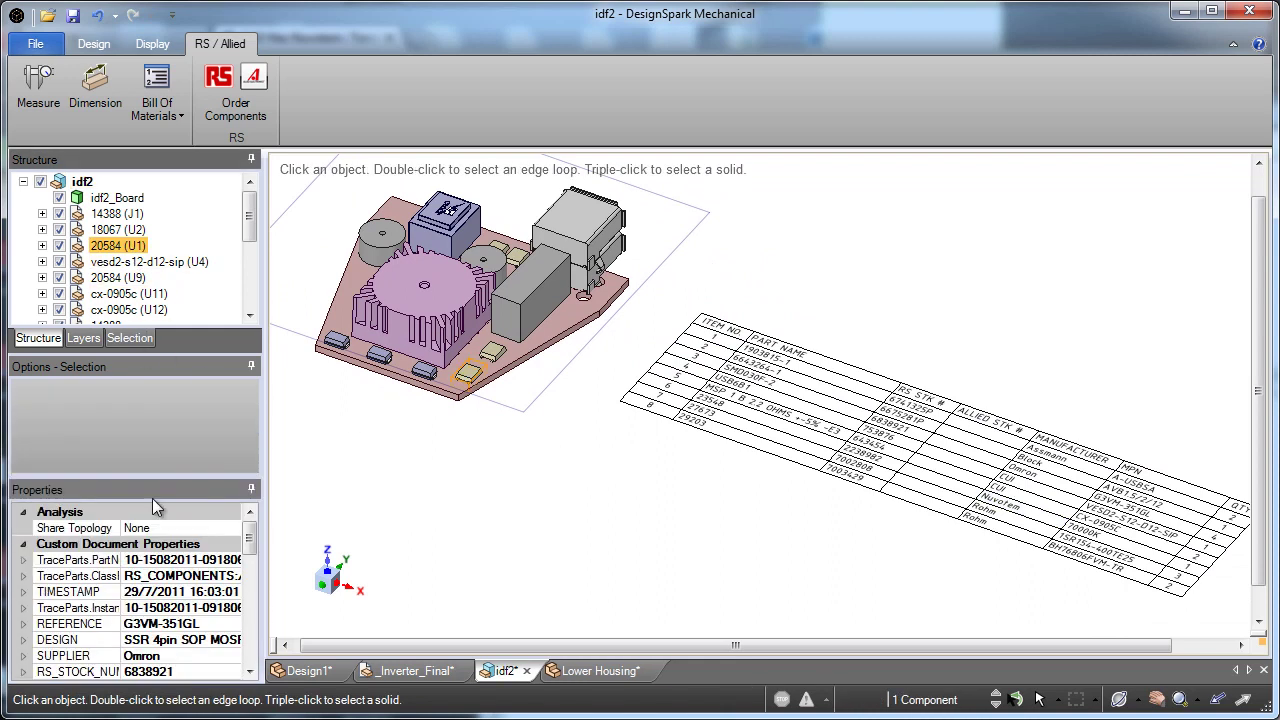
drag(250, 540, 277, 533)
click(421, 487)
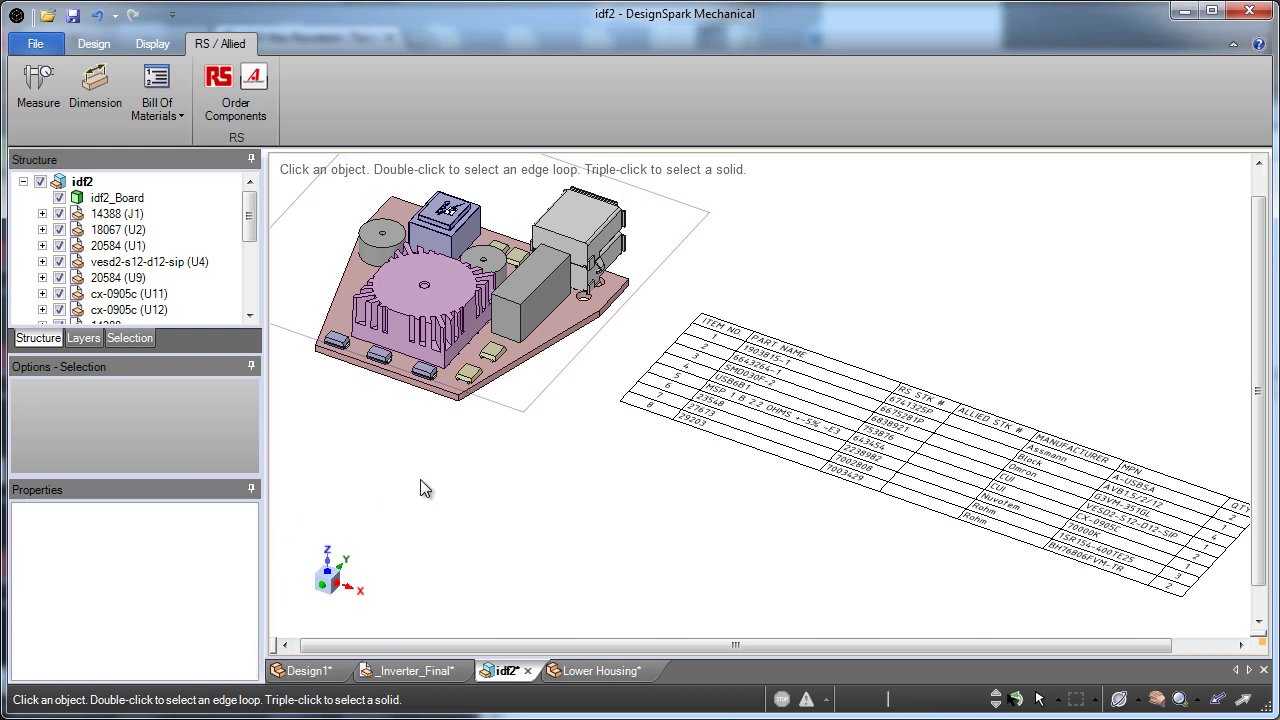
- Send the board's components to the RS website for ordering and accept match 683-8921P for requested line 3
shift+middle_drag(409, 463, 494, 523)
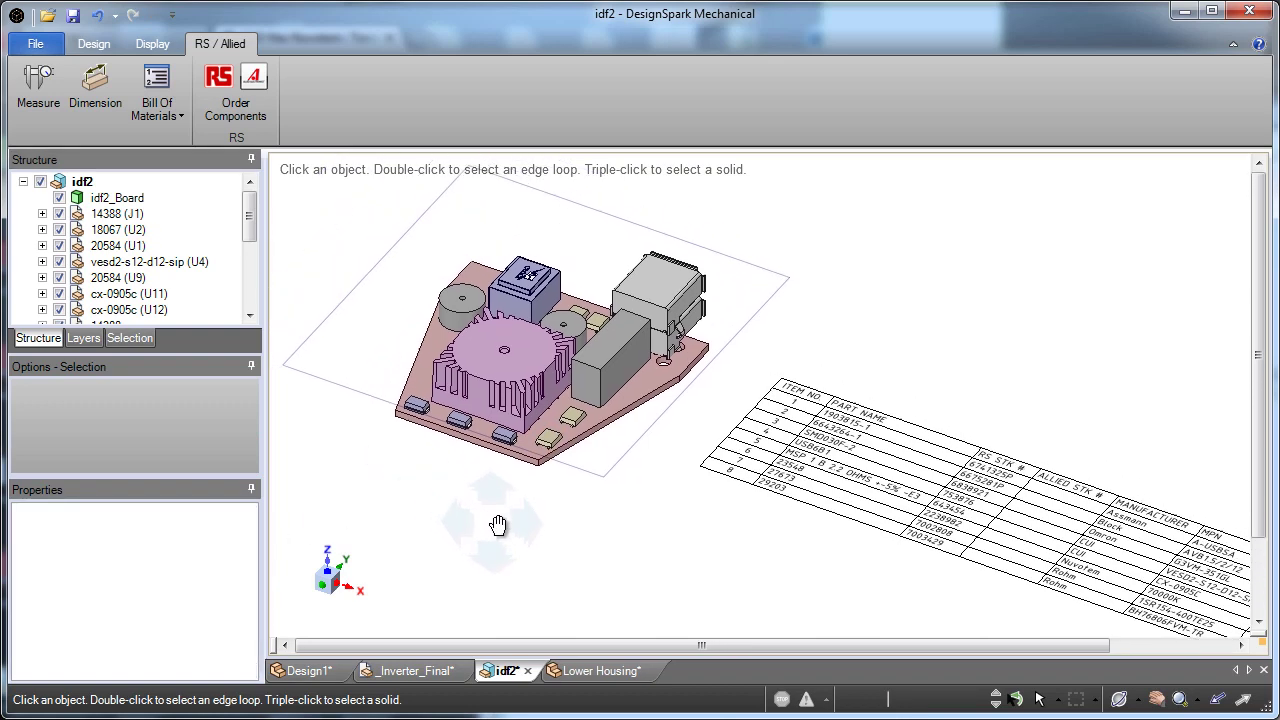
click(243, 112)
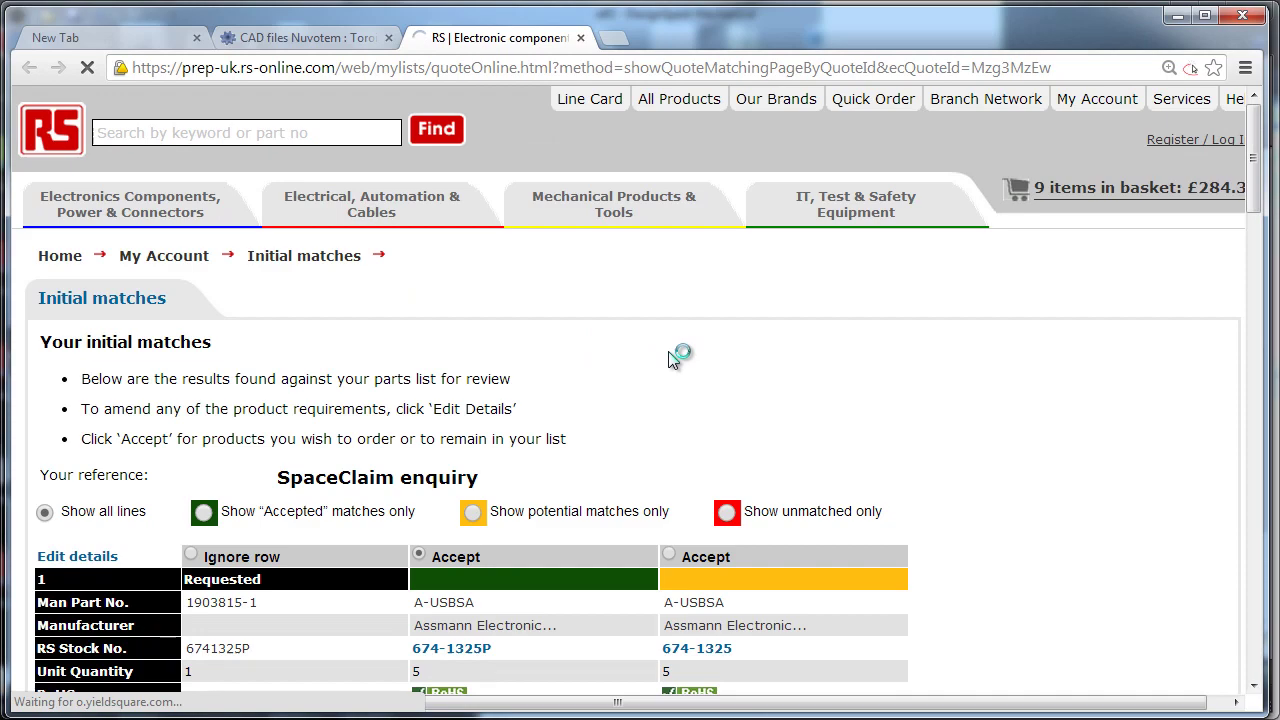
scroll(699, 334, down, 5)
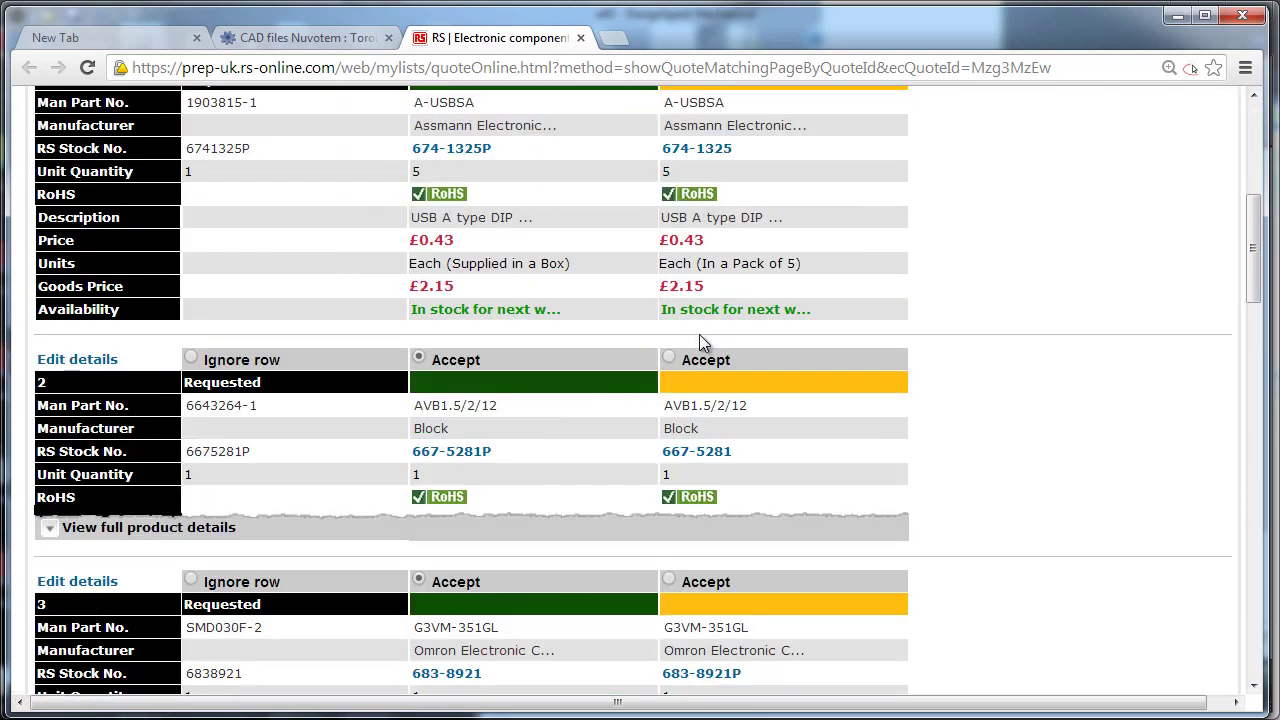
scroll(699, 336, down, 2)
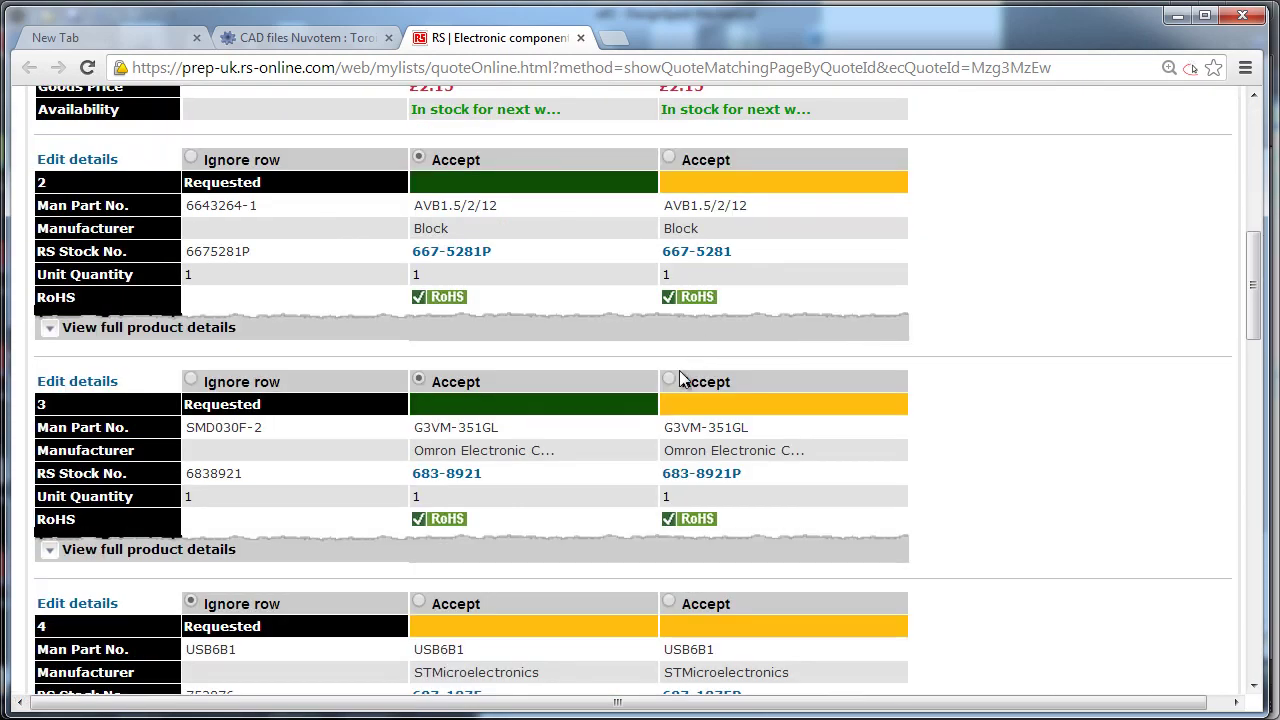
click(669, 380)
- Review the remaining matched lines and add the accepted items to the order pad
scroll(556, 436, down, 13)
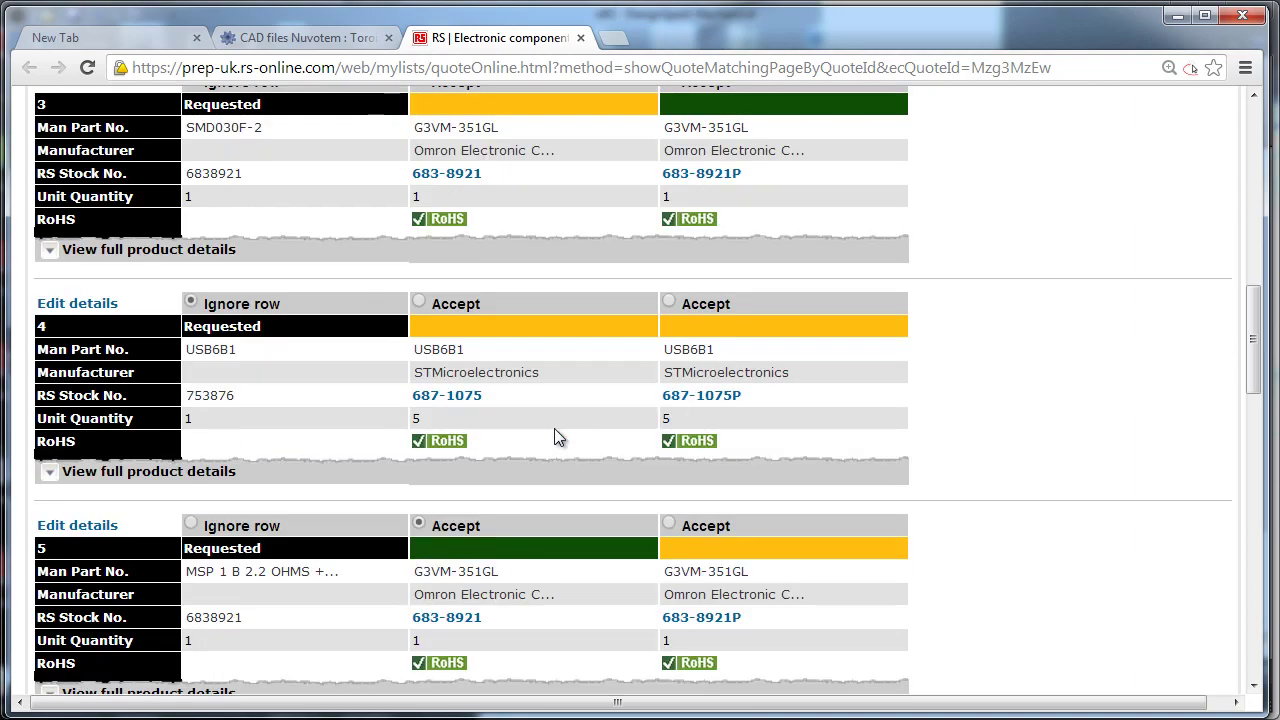
scroll(556, 436, down, 4)
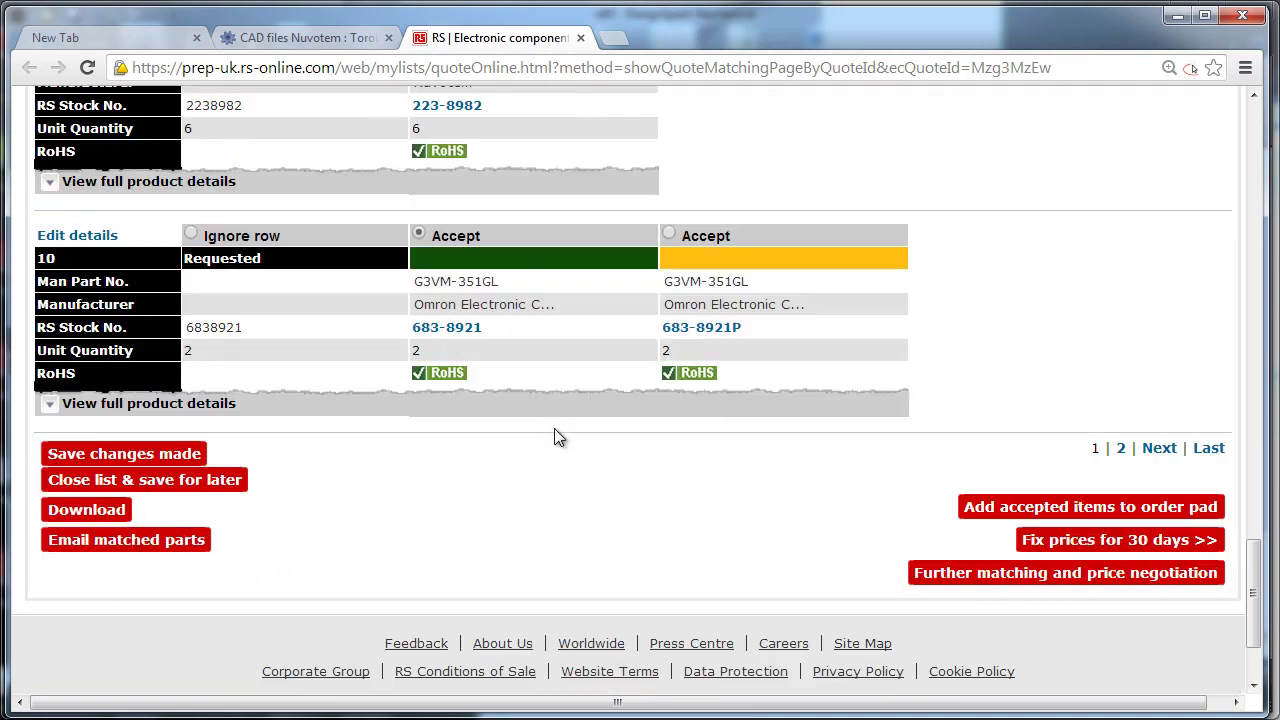
click(1020, 509)
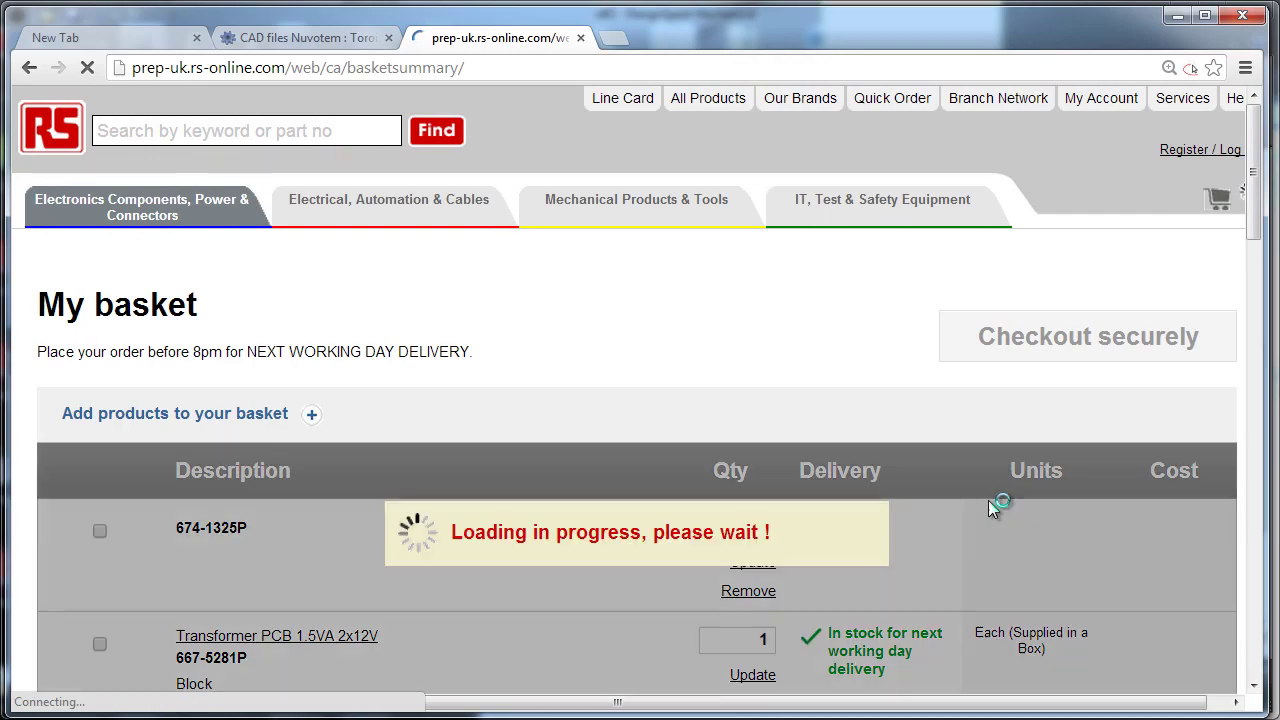
- Examine the basket's parts, quantities and prices, down to the delivery options and grand total
scroll(989, 501, down, 1)
scroll(988, 505, down, 2)
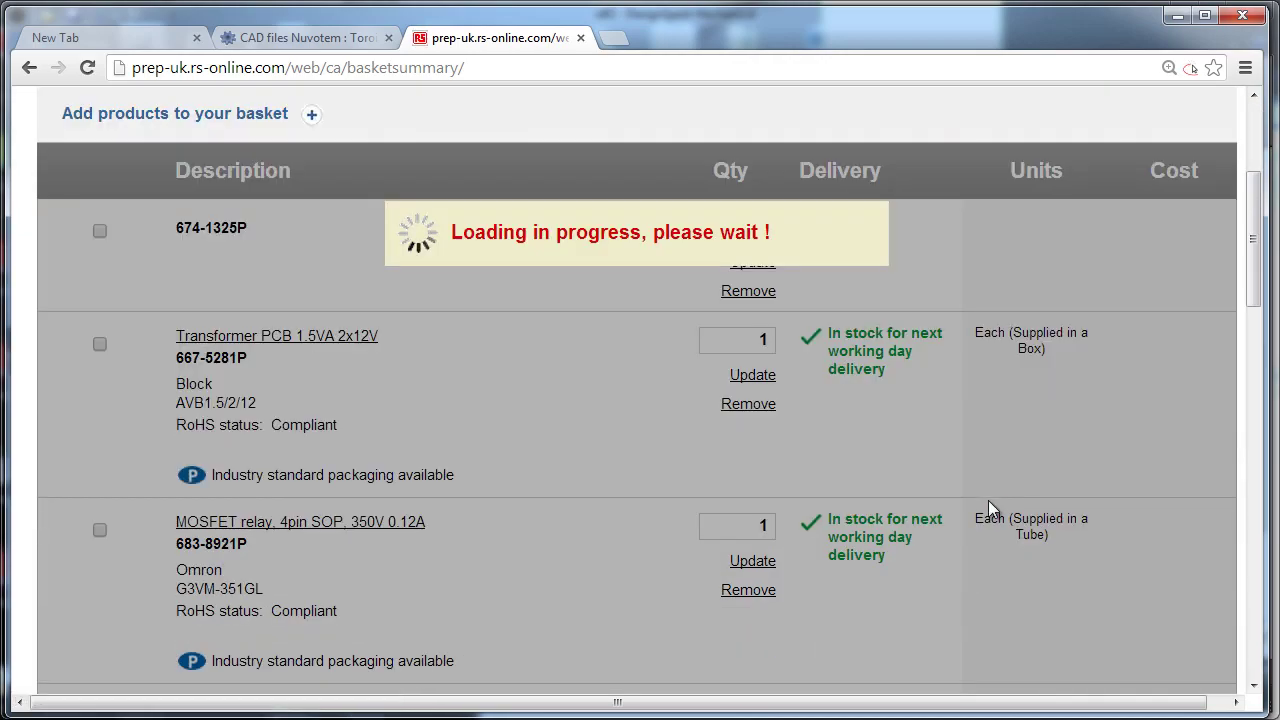
scroll(988, 505, down, 1)
scroll(988, 508, down, 10)
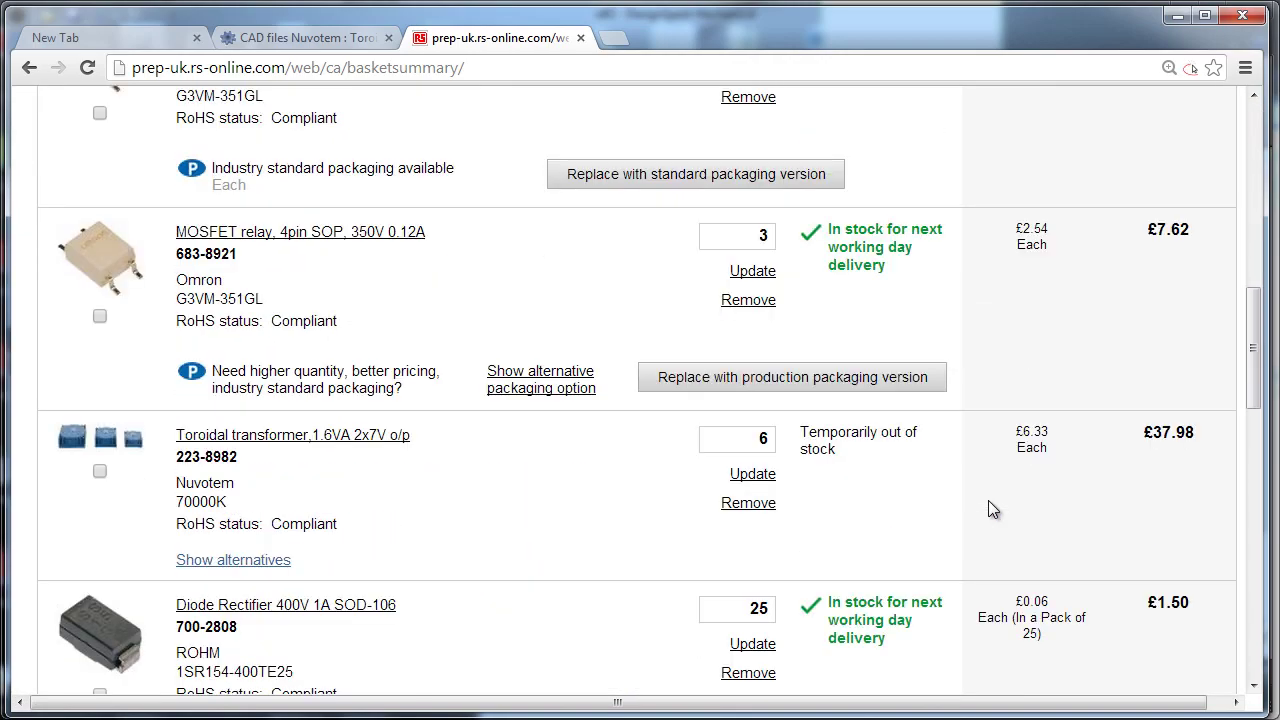
scroll(986, 508, down, 3)
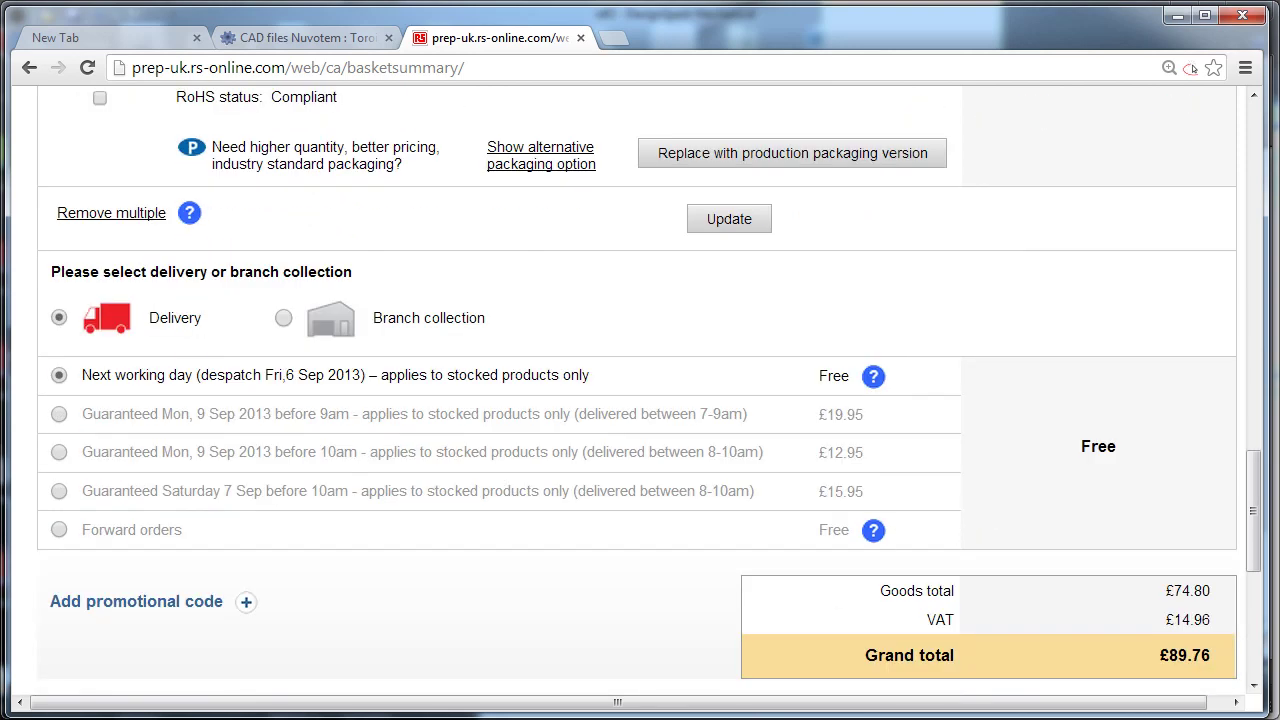
- Switch back to DesignSpark Mechanical and examine the exploded _Inverter_Final assembly from another angle
key(alt+Tab)
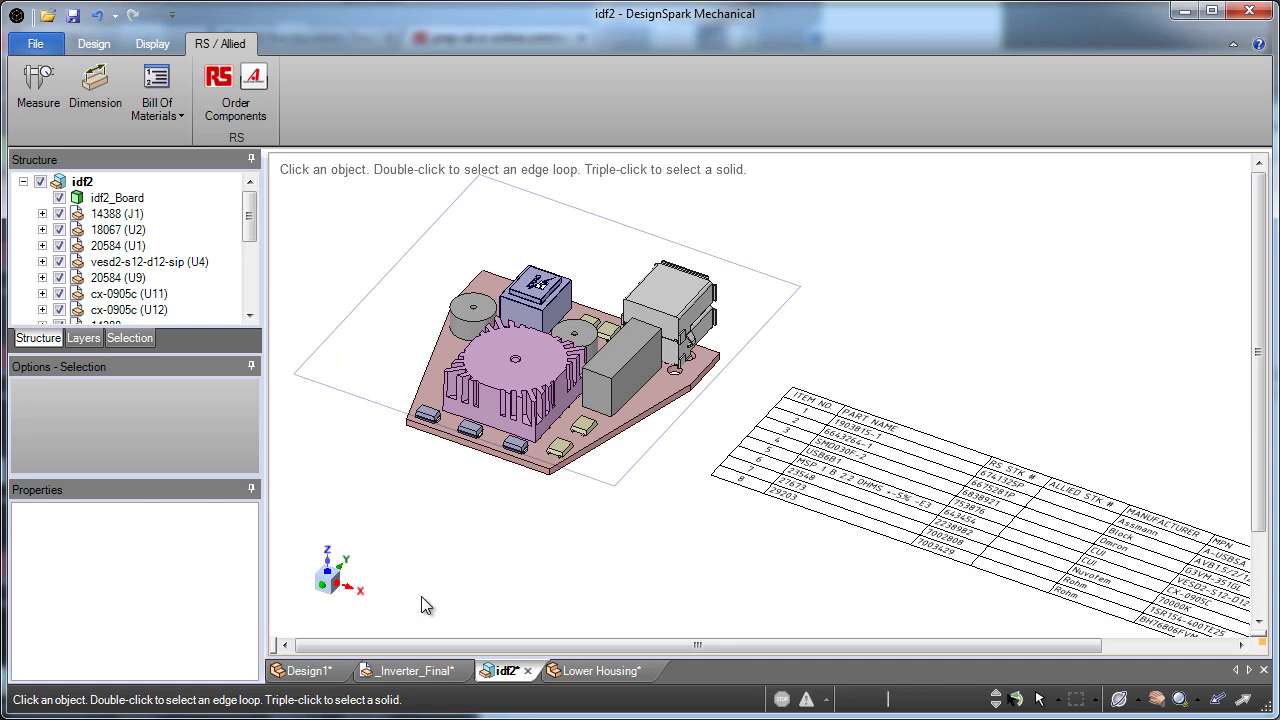
click(410, 670)
middle_drag(749, 491, 819, 526)
shift+middle_drag(809, 357, 821, 410)
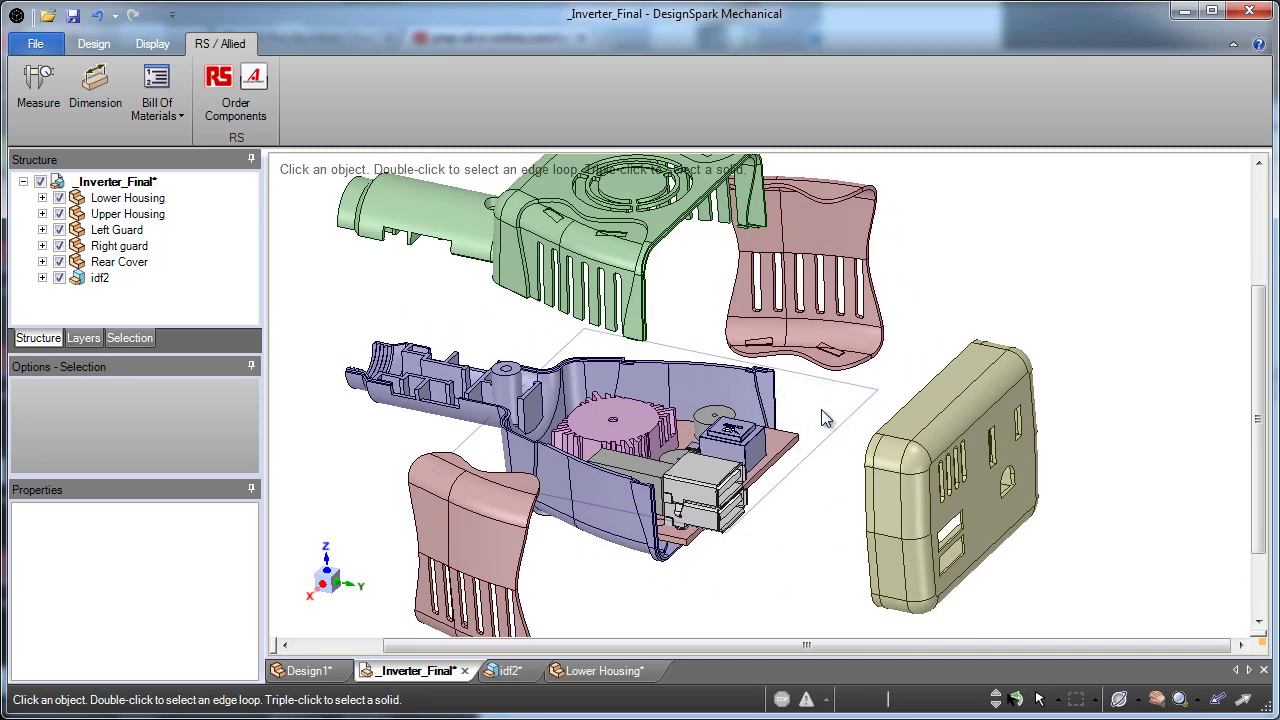